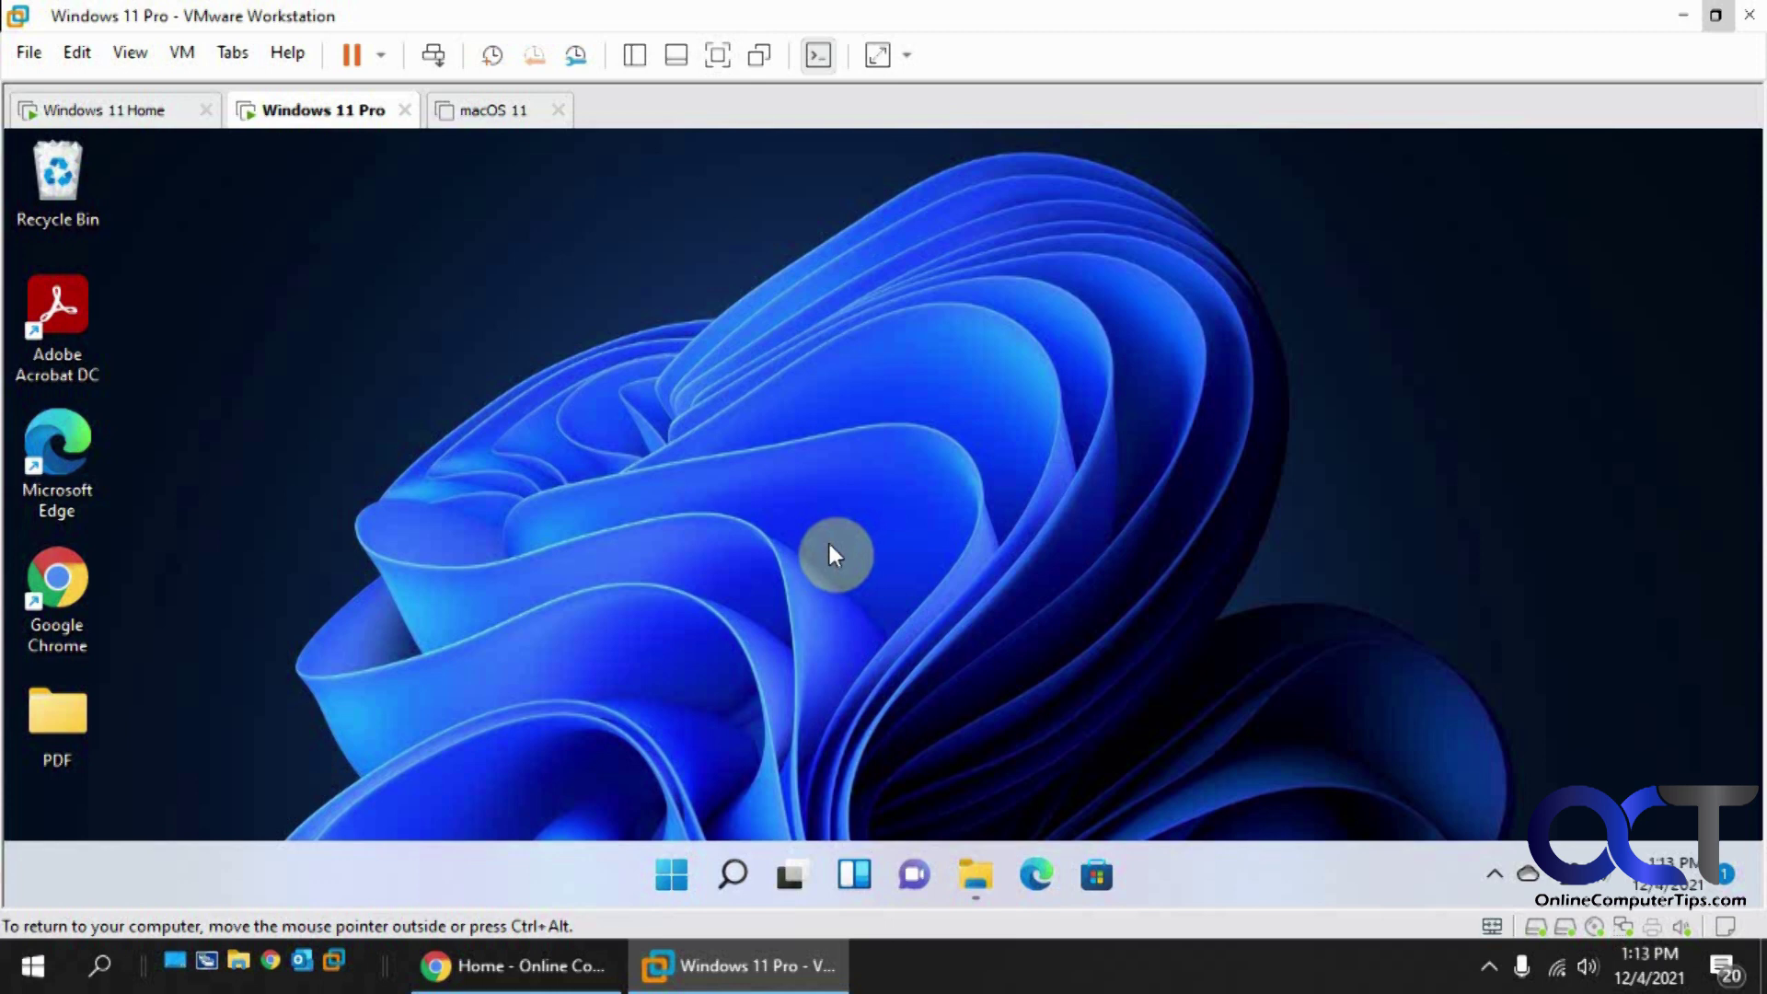
Step: Search the Start menu for 'windows fe' and open Turn Windows features on or off
click(671, 875)
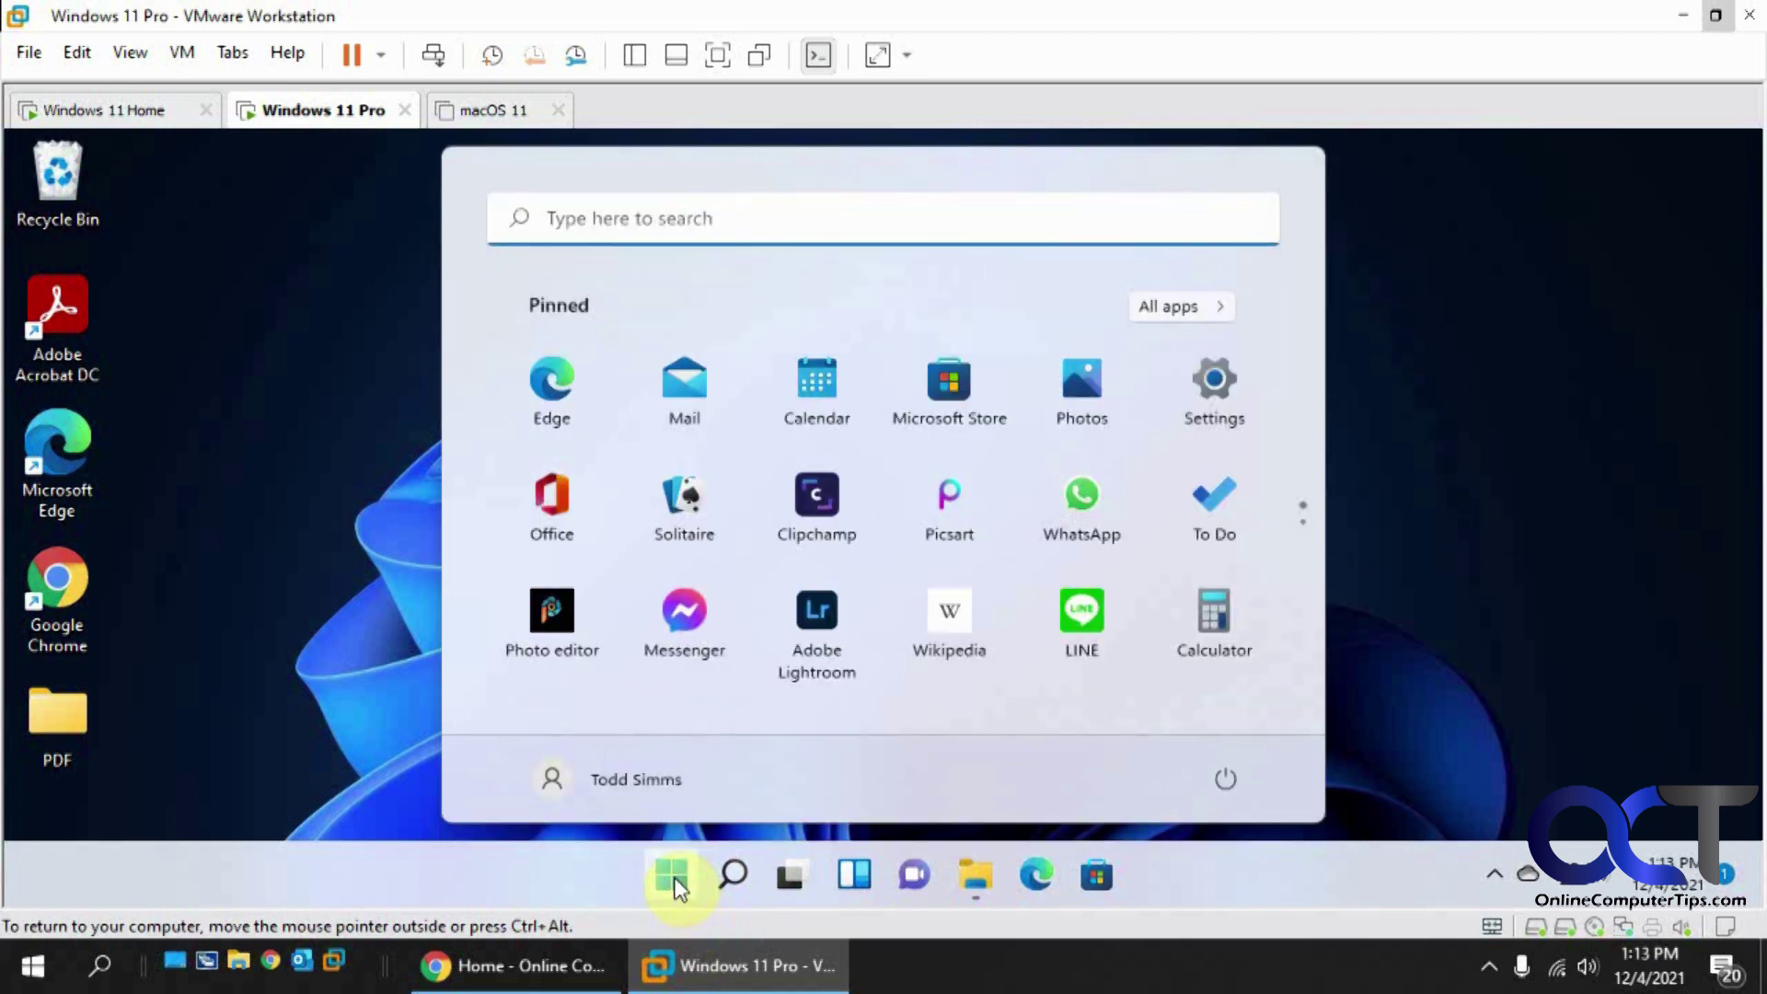
click(712, 221)
text(windows fe)
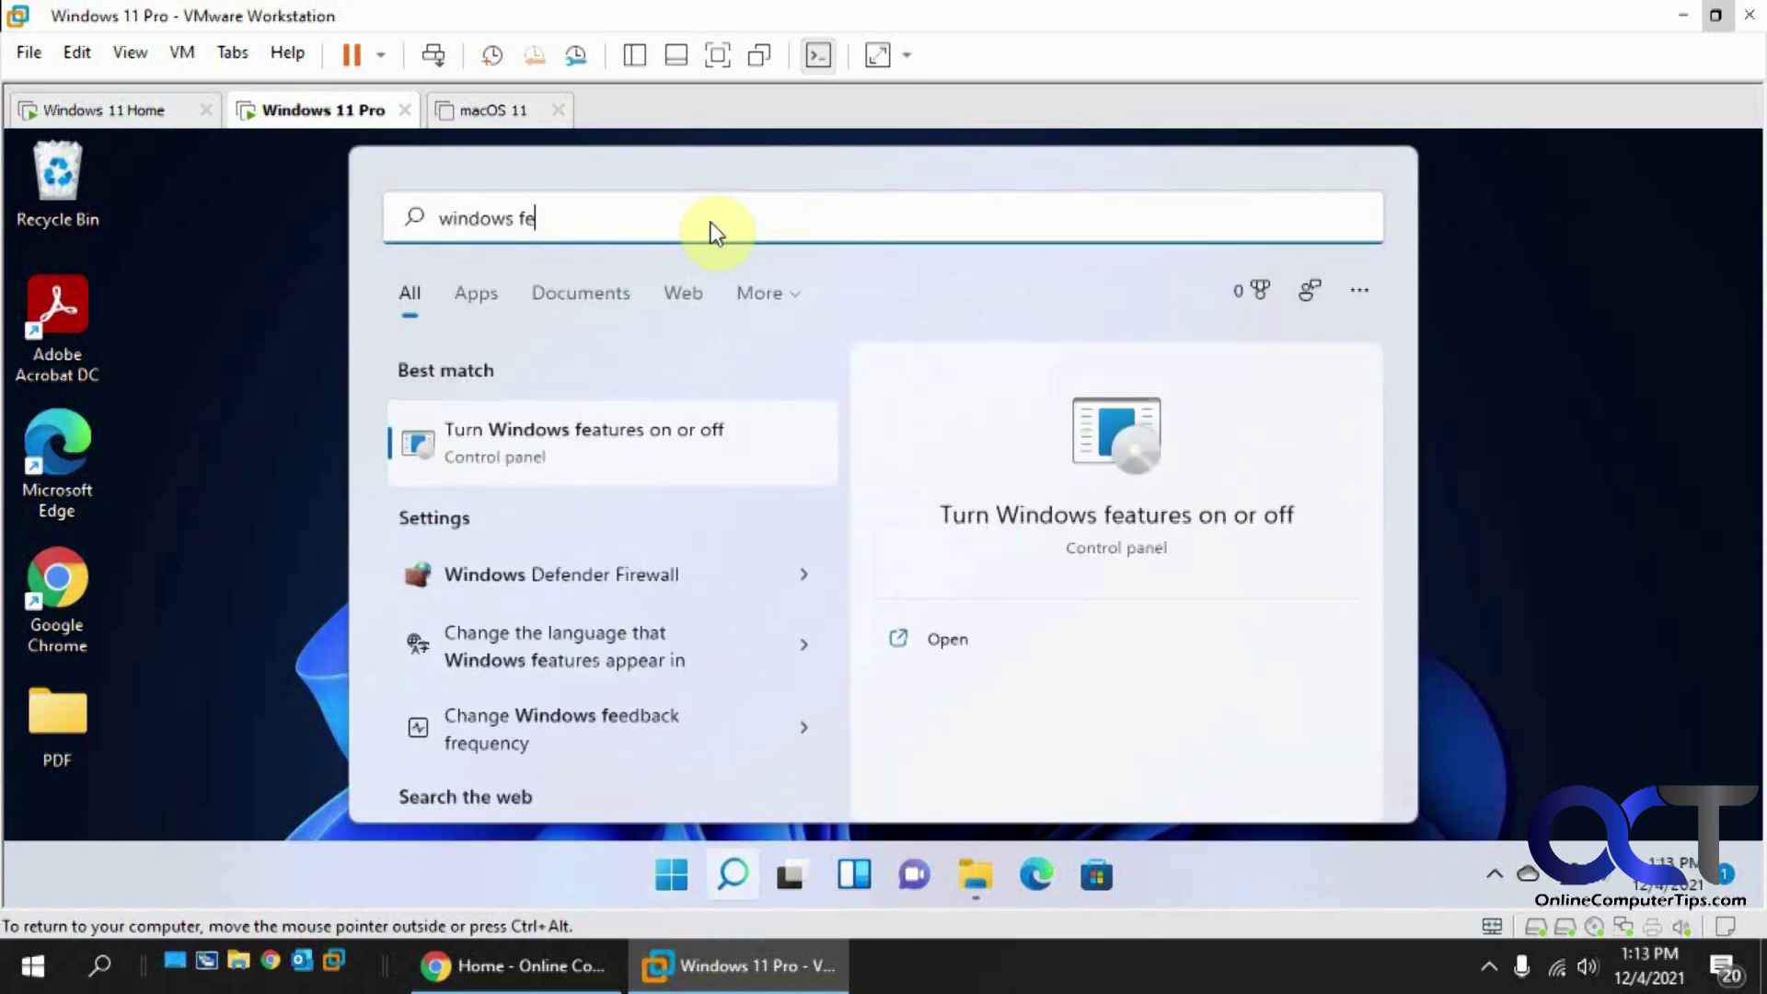
click(587, 440)
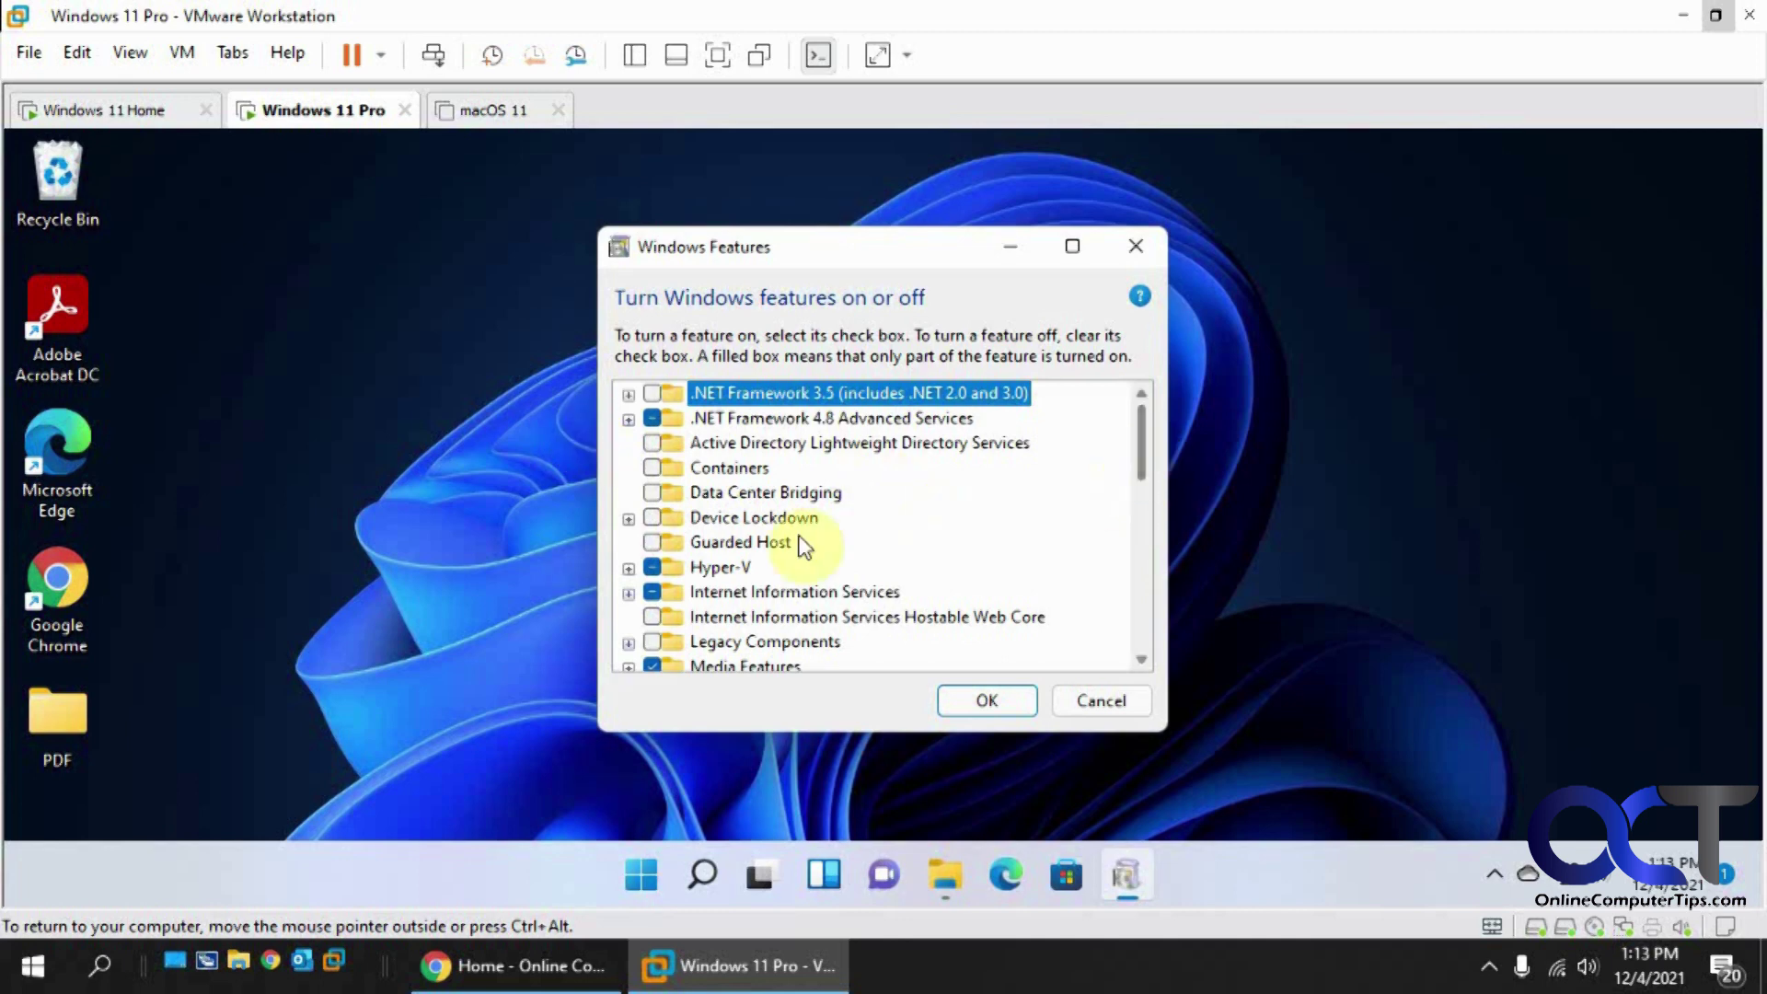
Step: Enable FTP Server and the IIS Management Console under Internet Information Services, then apply
click(629, 592)
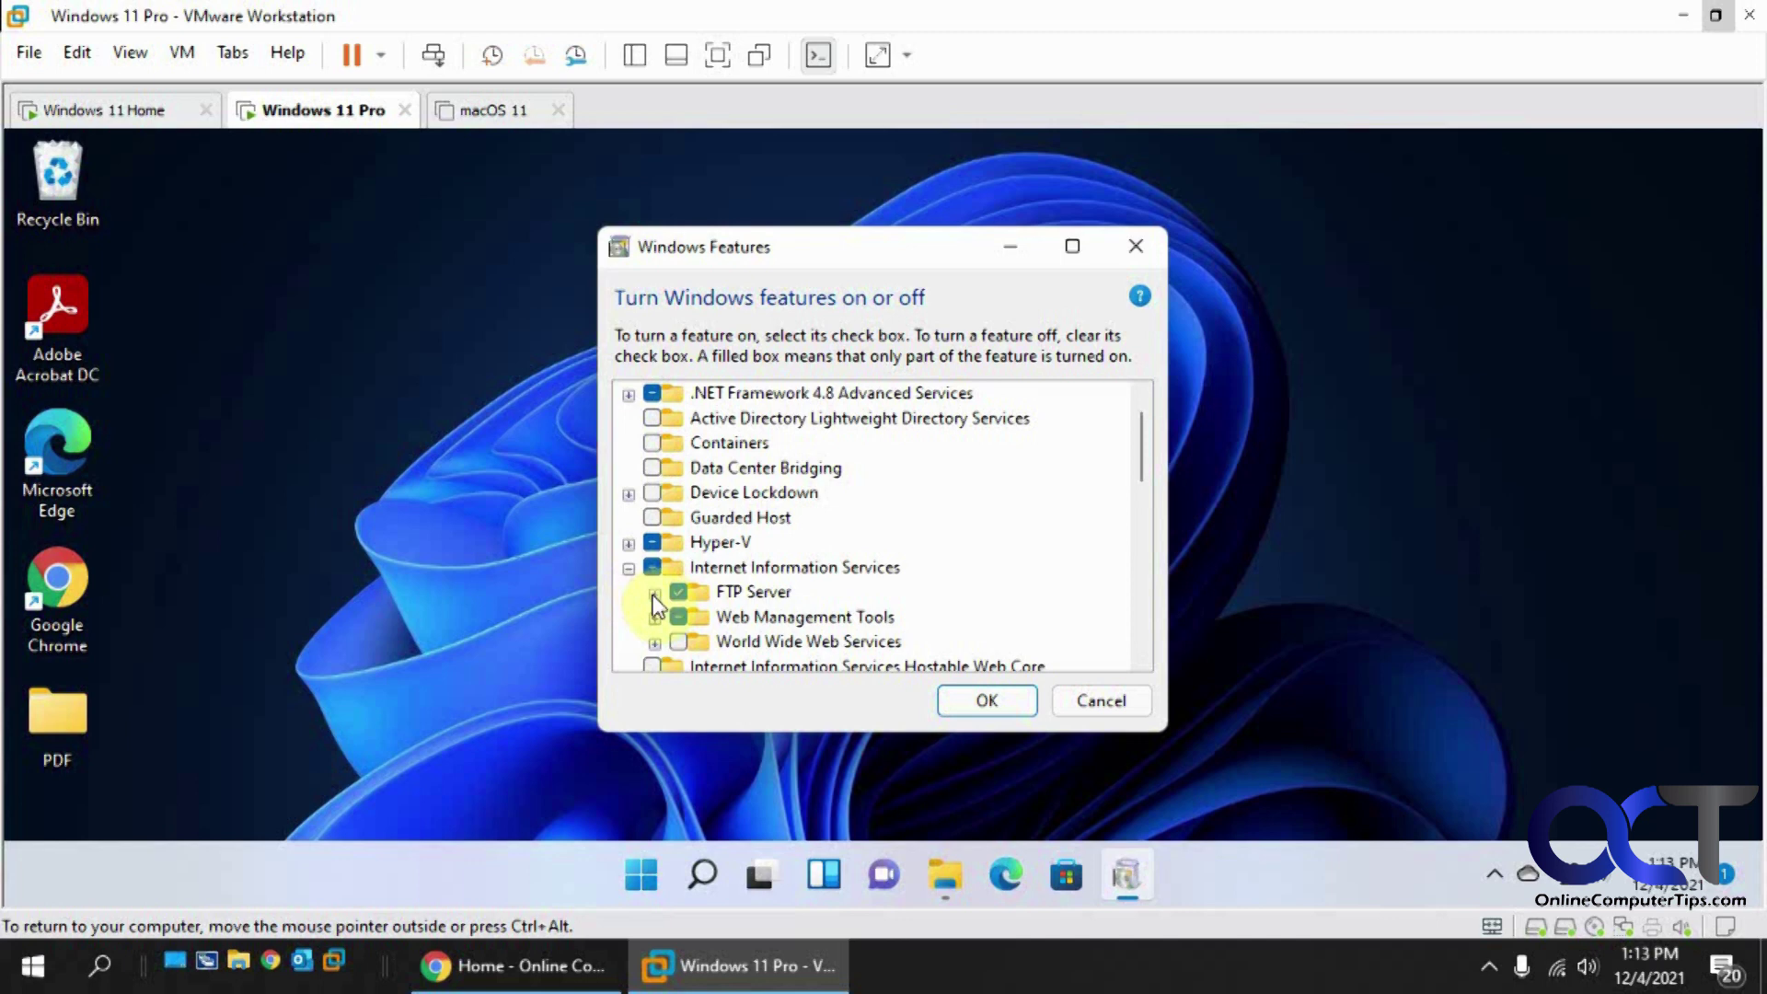
click(654, 593)
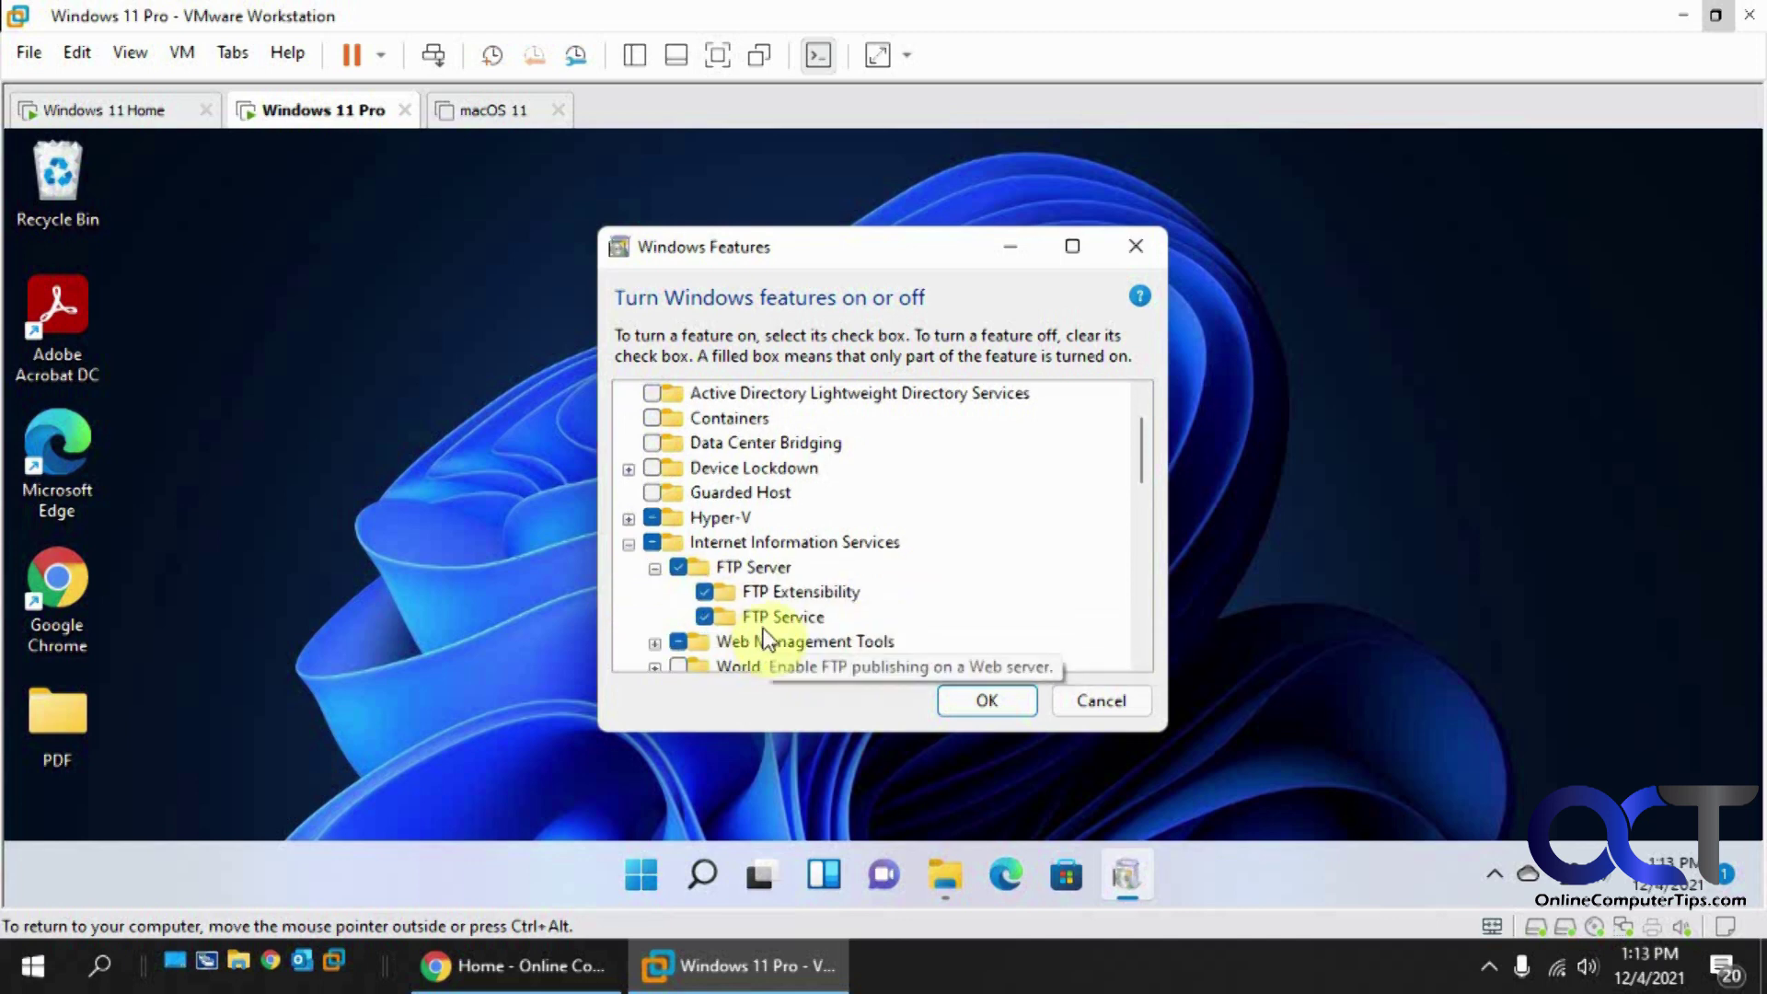
click(656, 616)
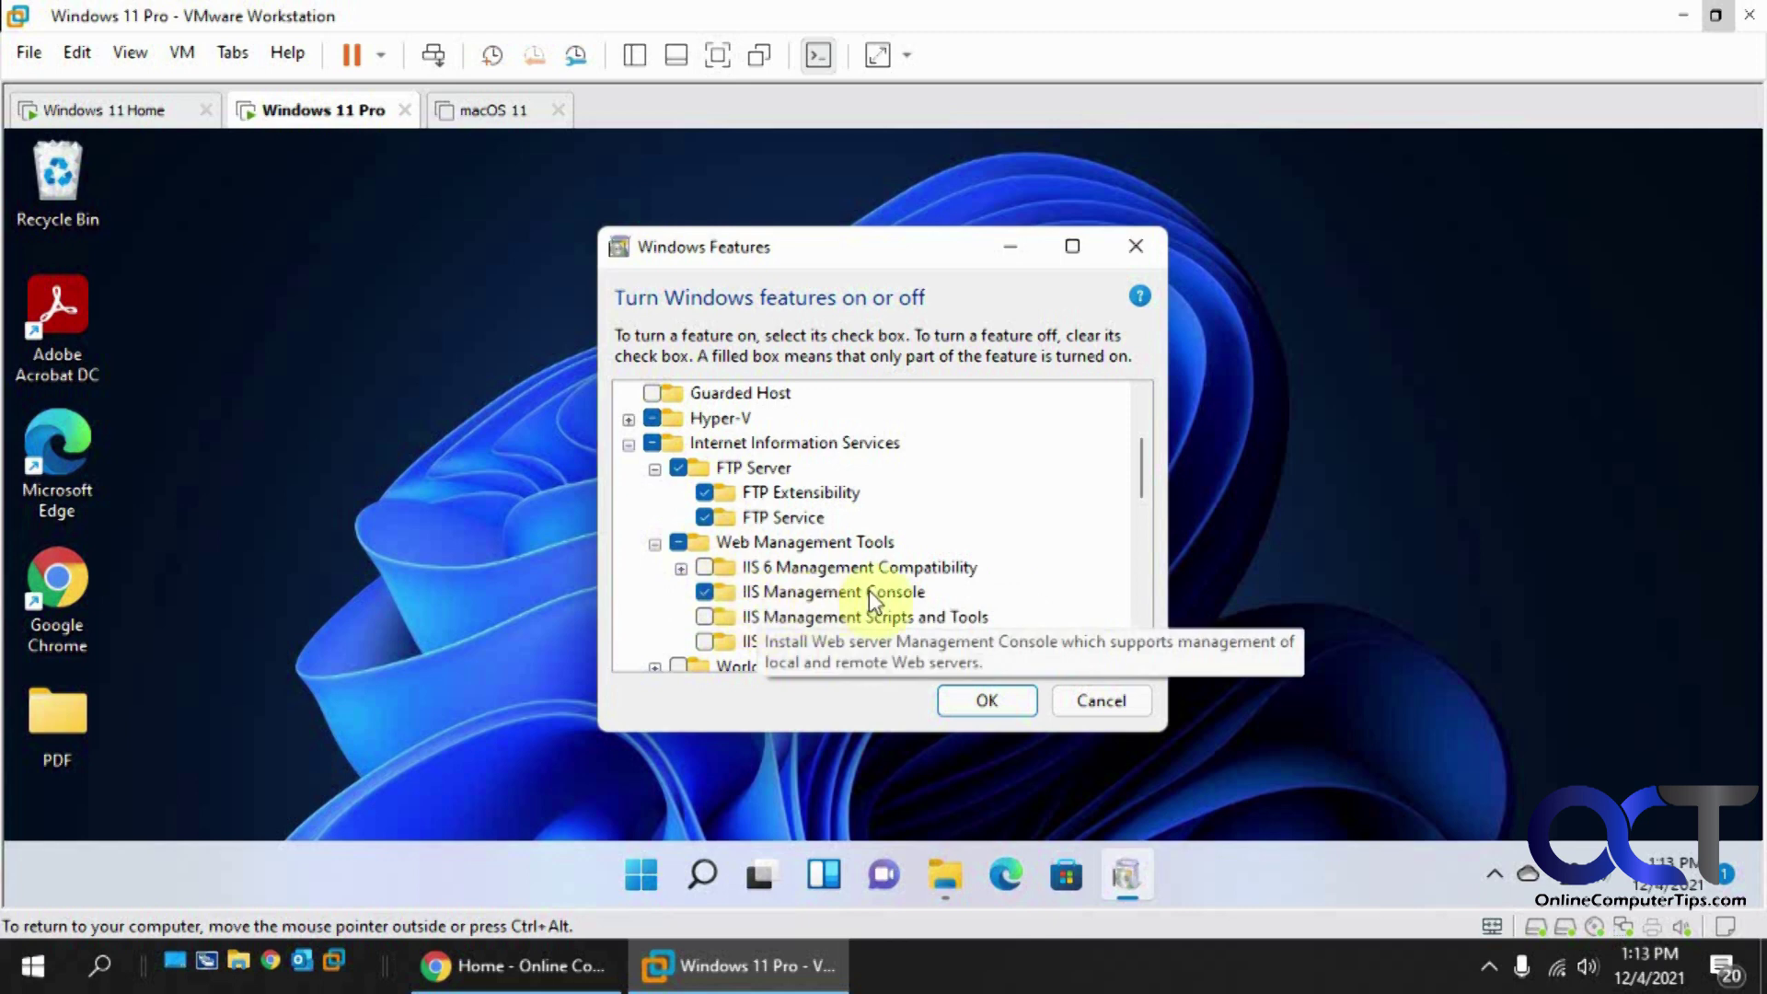
click(977, 695)
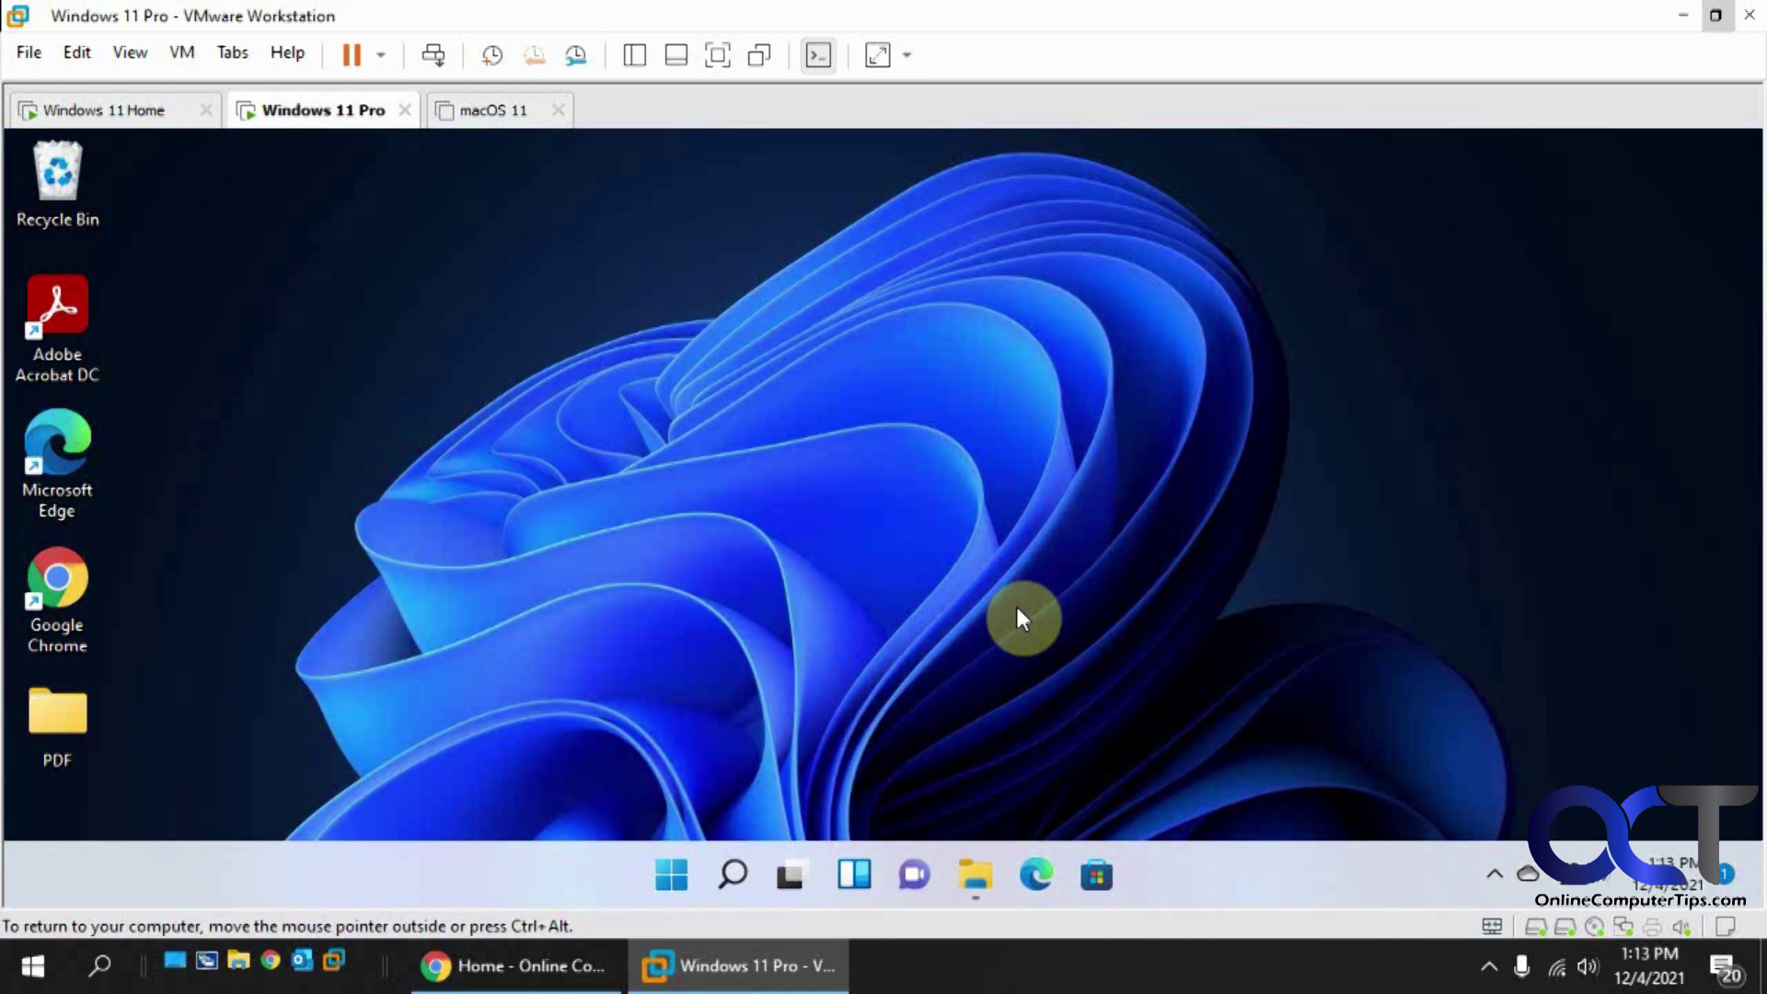
Step: Open E:\FTP_Files on Disk2 in File Explorer, confirm My File is there, then minimize
click(978, 871)
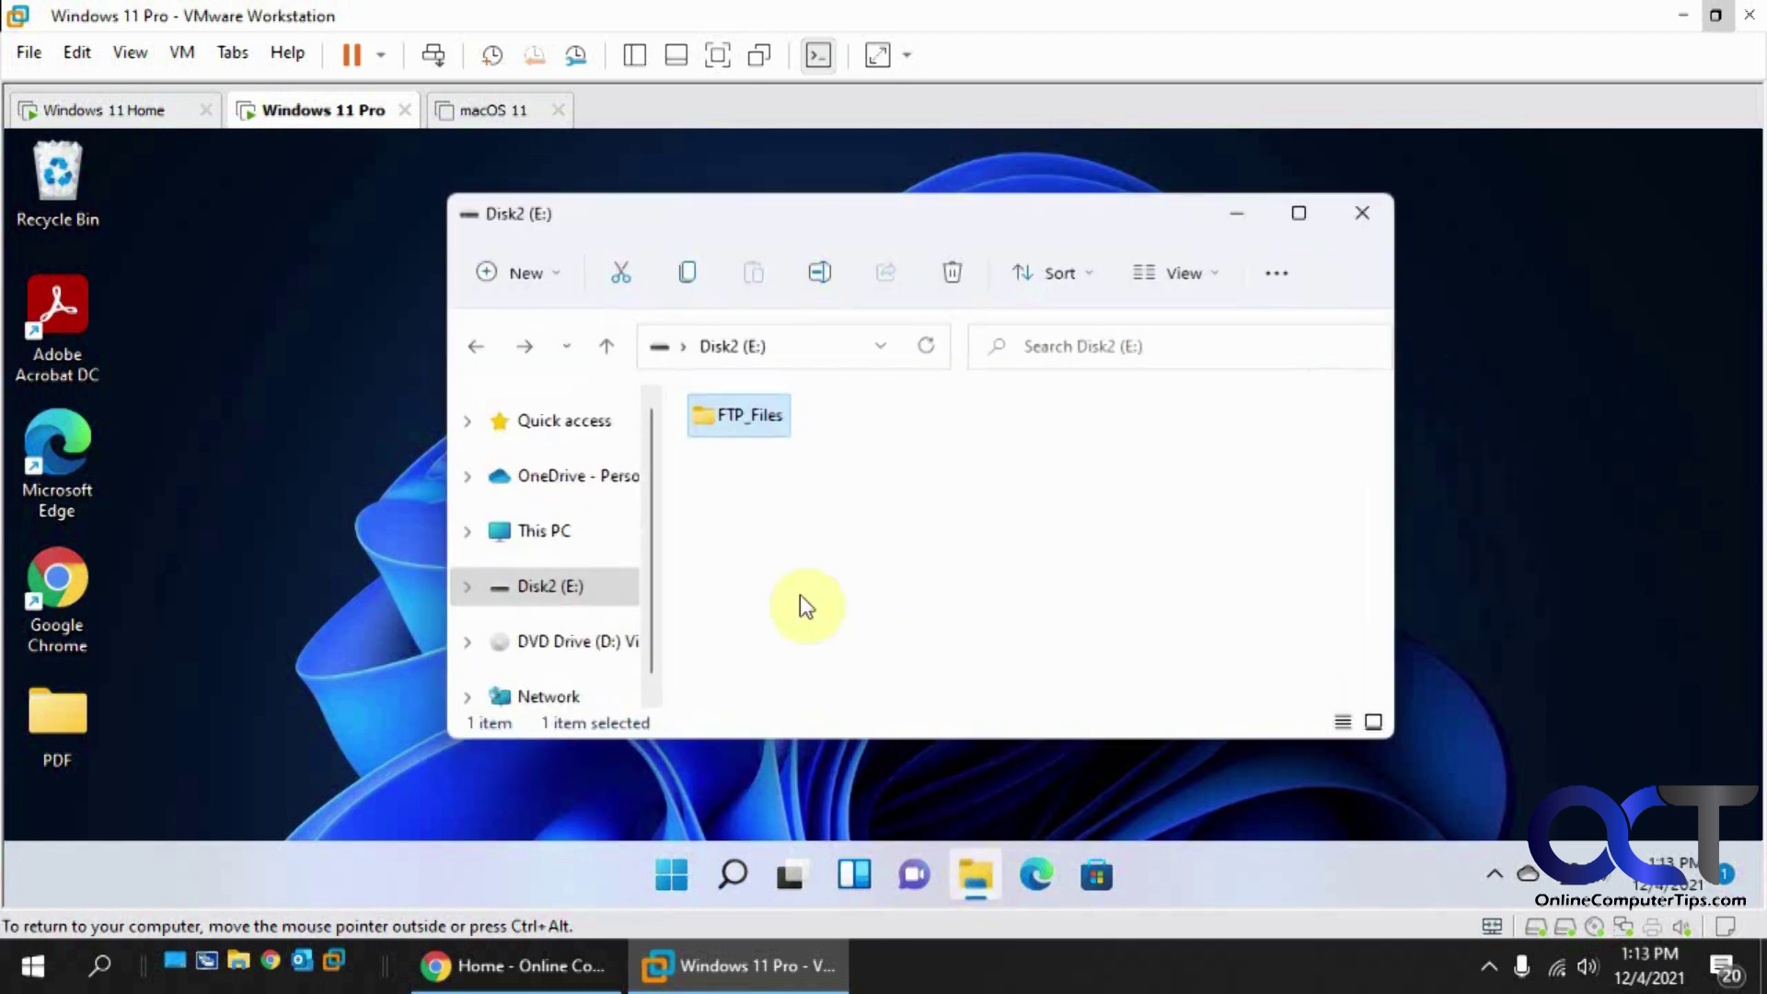
click(579, 606)
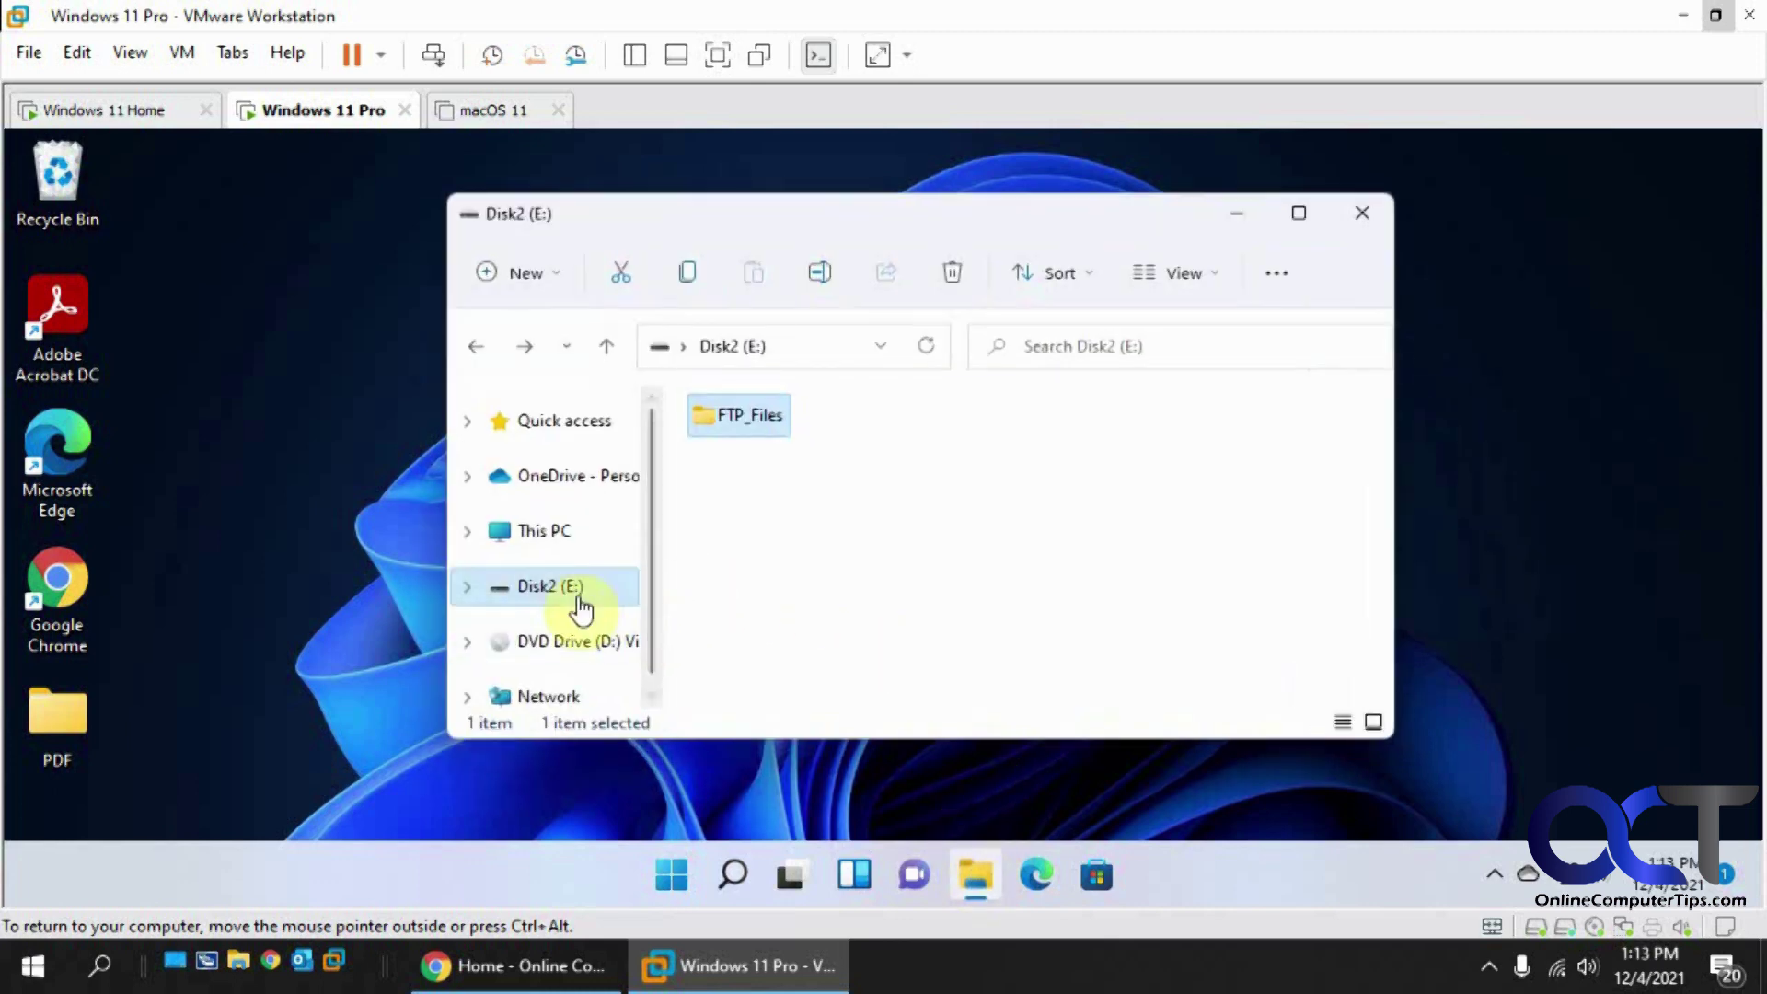
click(822, 348)
double_click(737, 423)
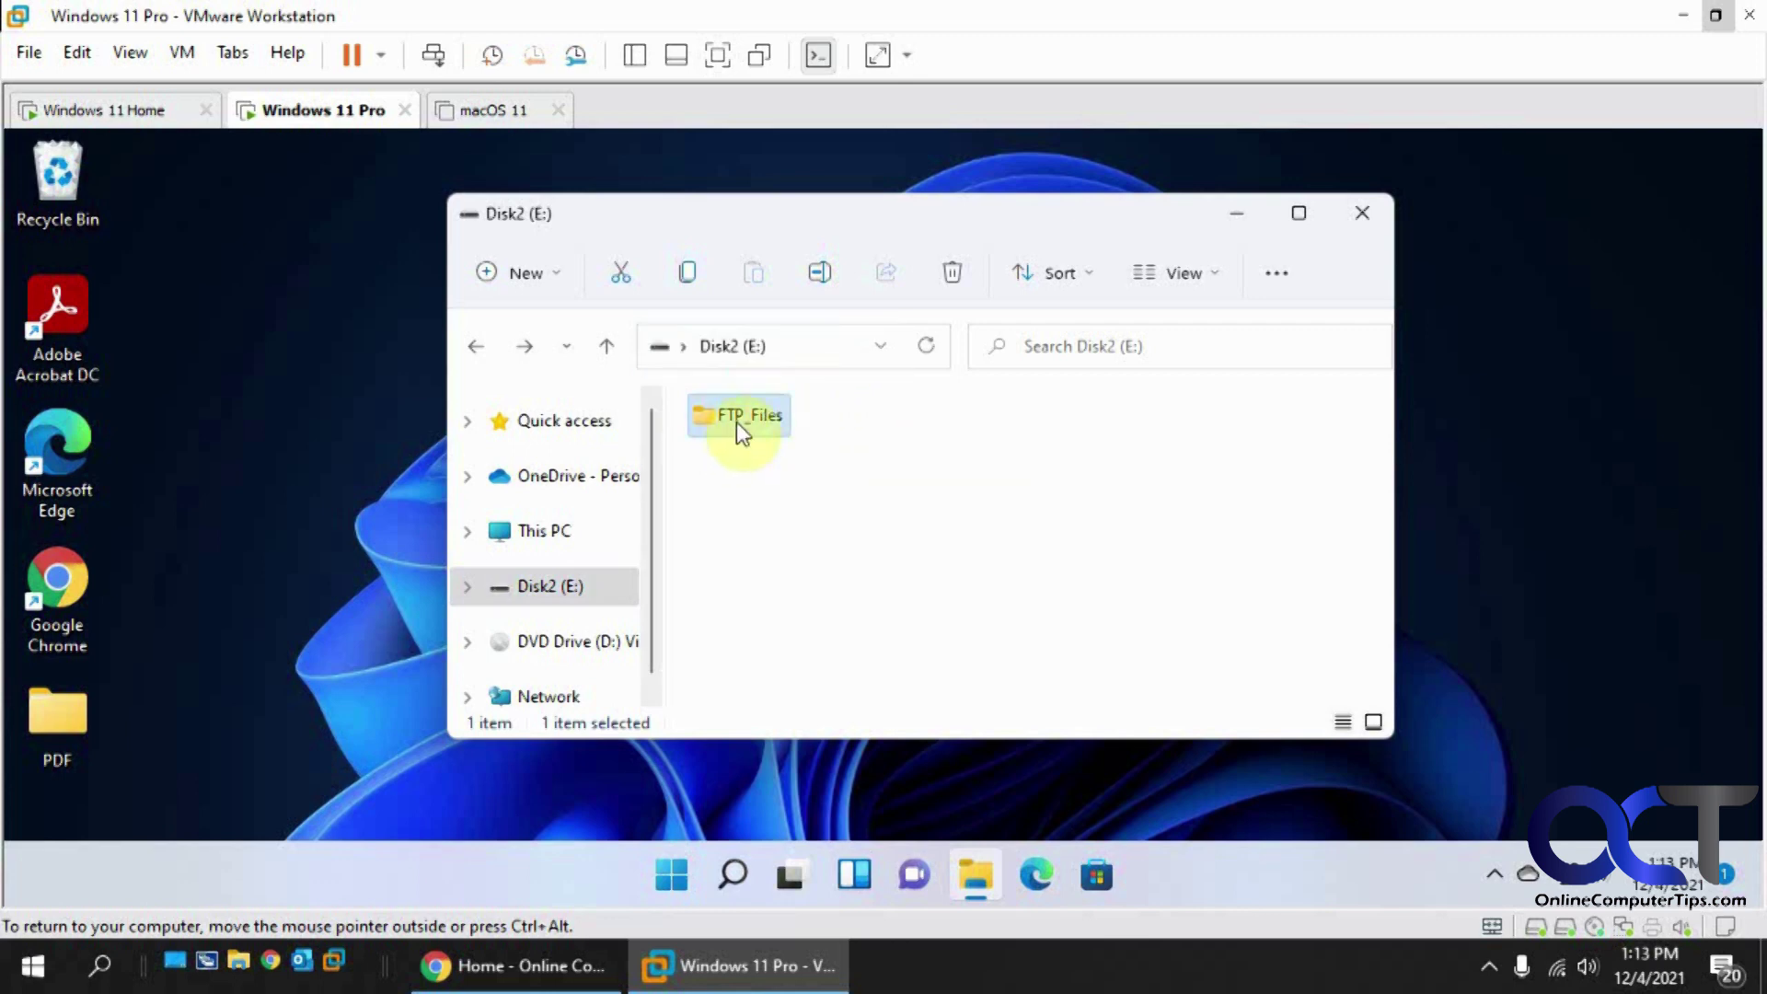
click(828, 349)
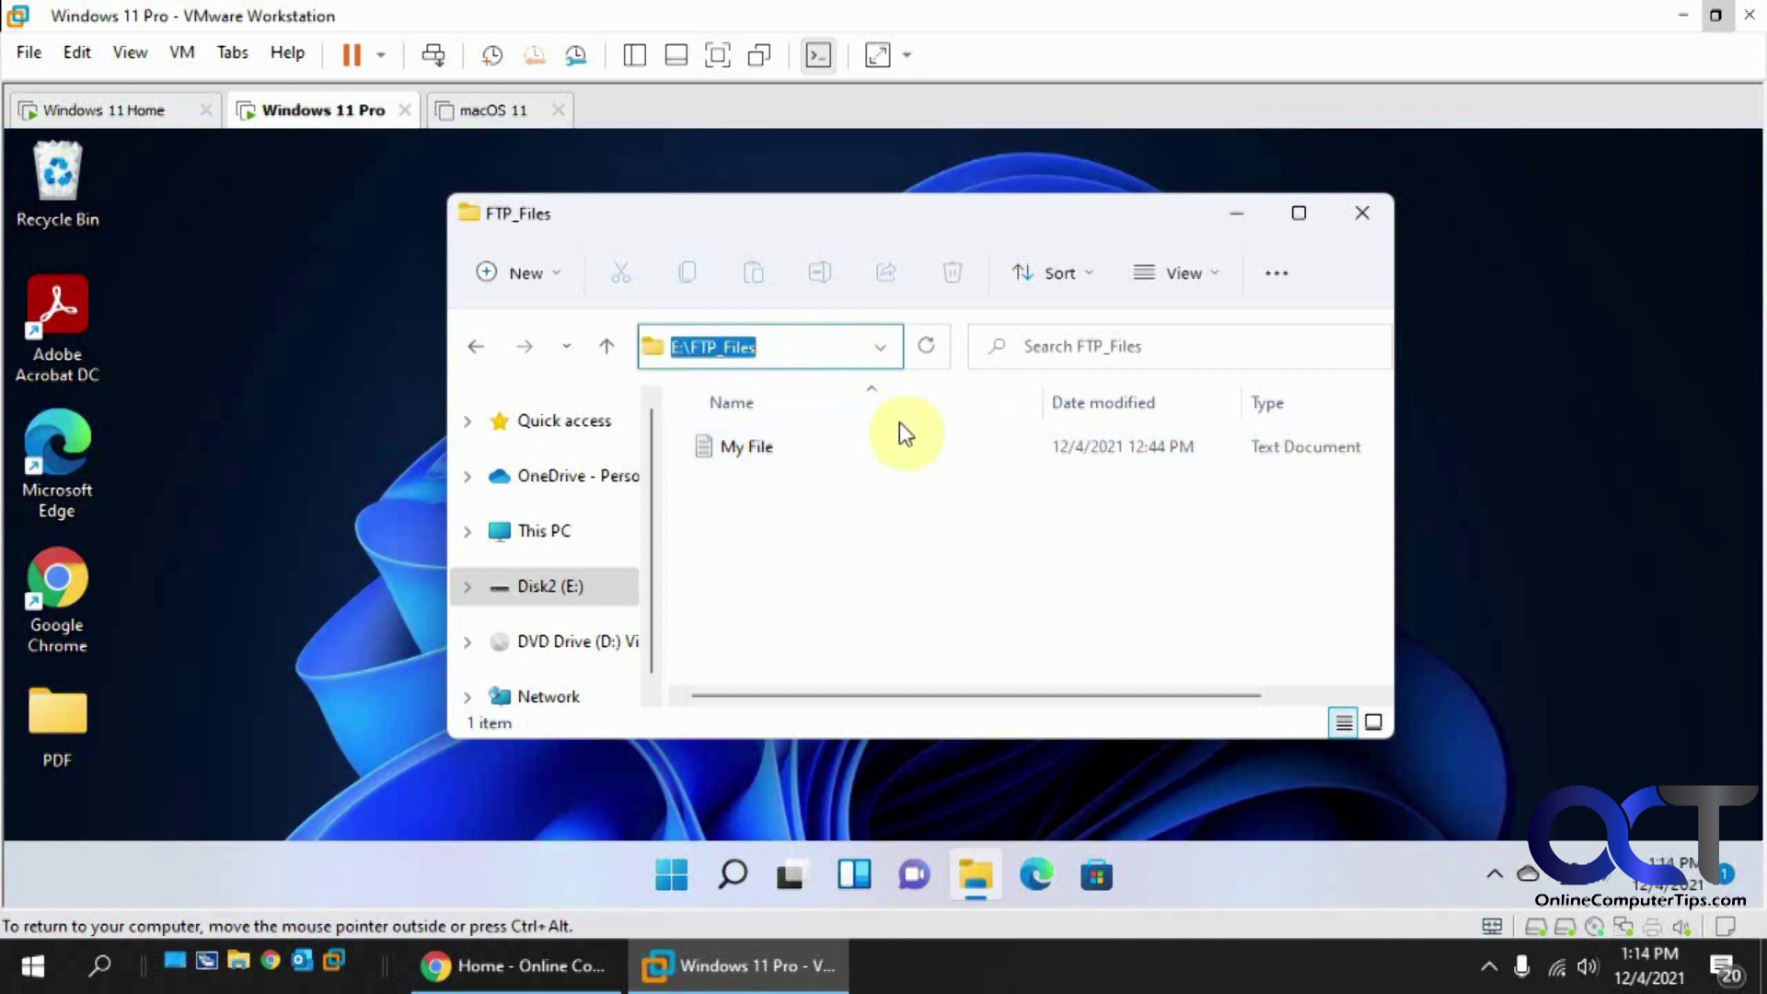
click(1468, 509)
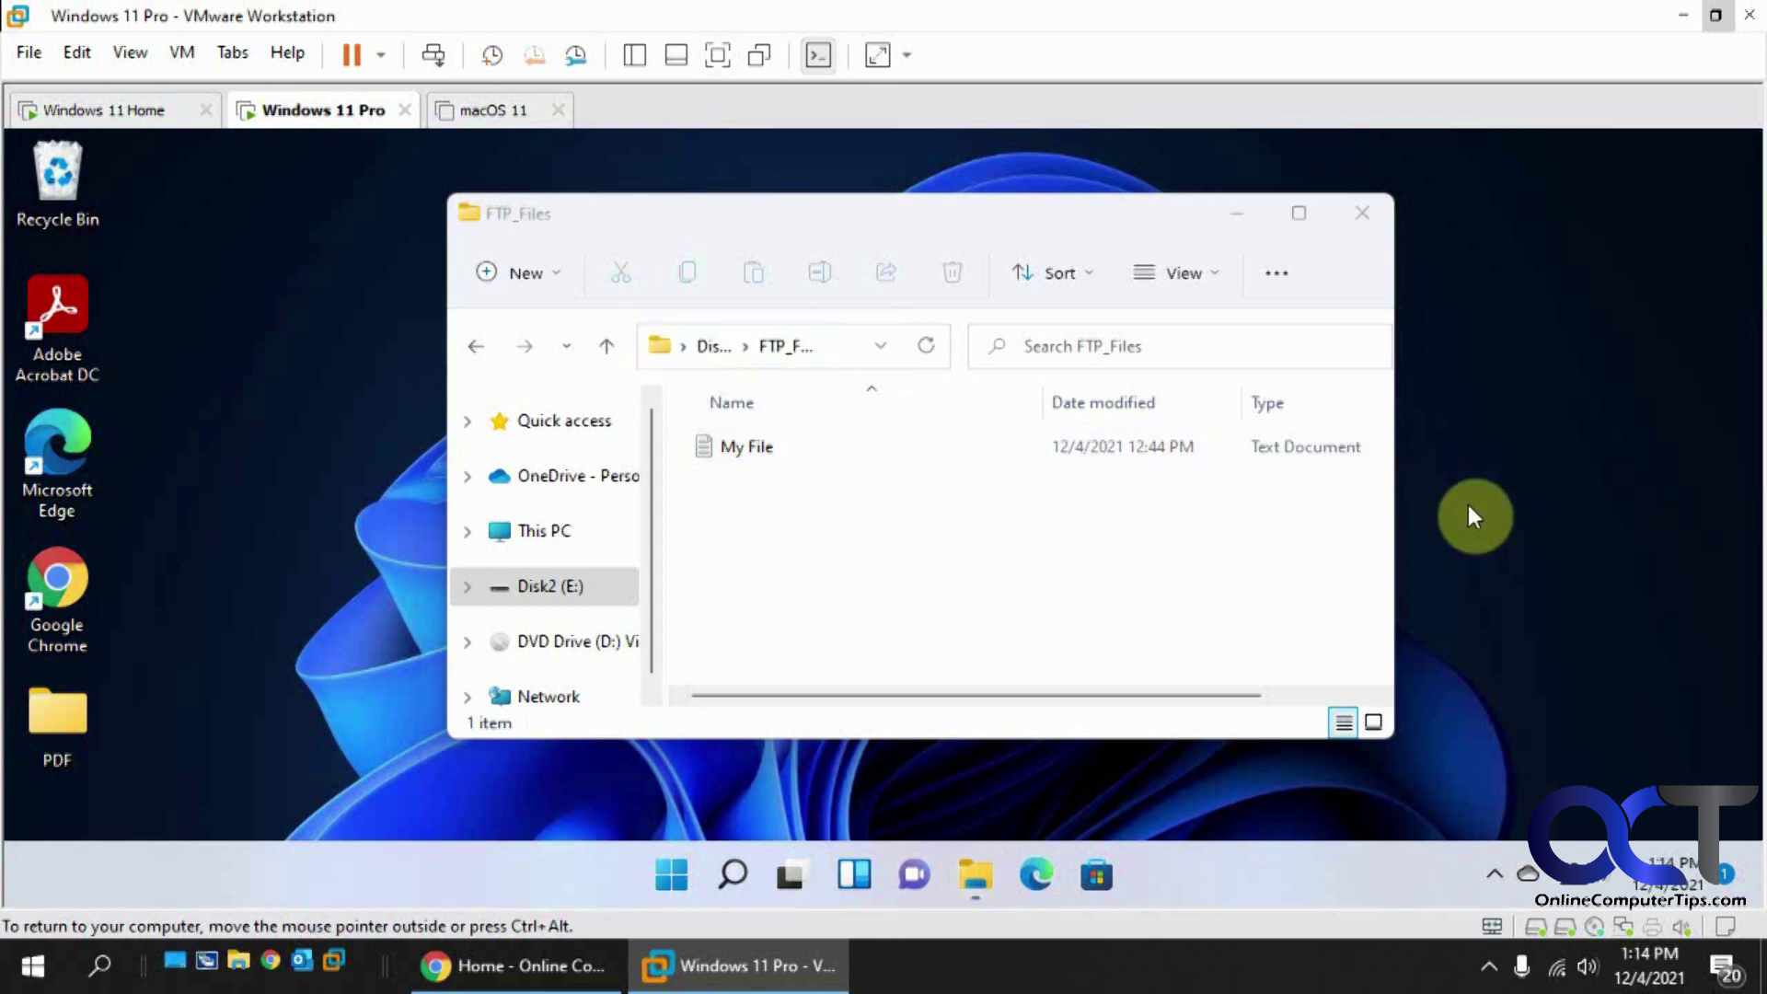
click(1239, 212)
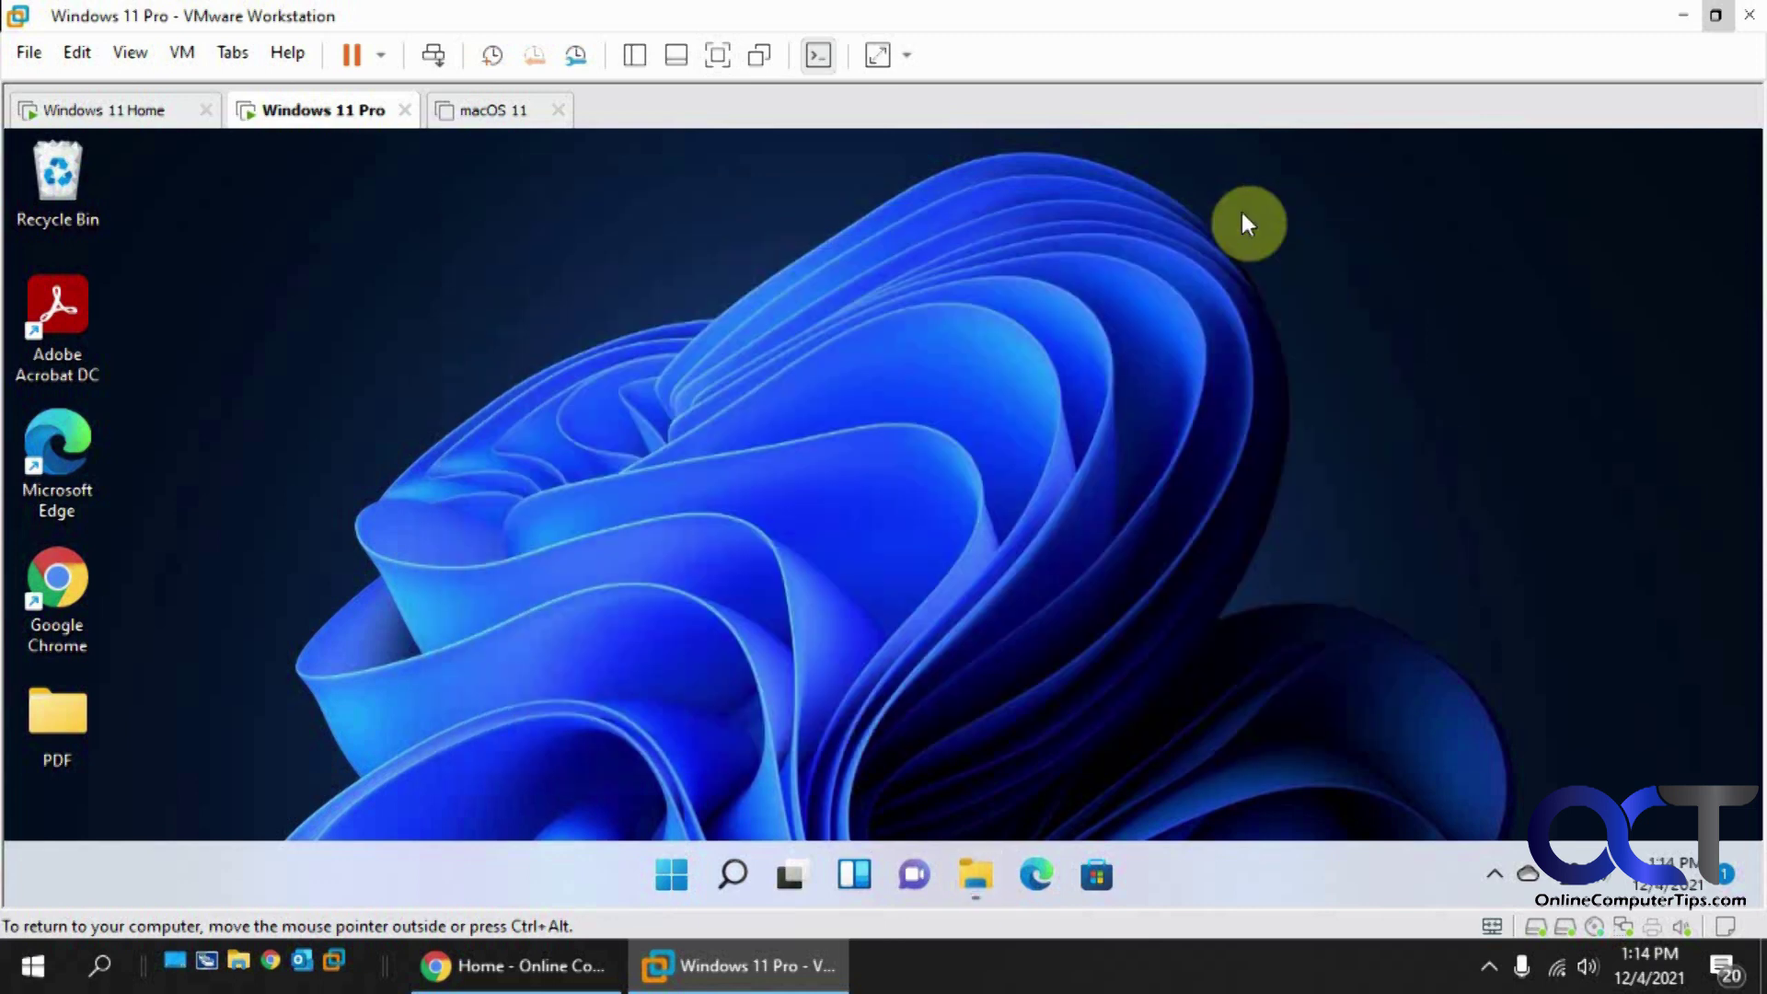
Step: Search Start for 'fire' and open Windows Defender Firewall's list of allowed apps
click(670, 876)
click(838, 226)
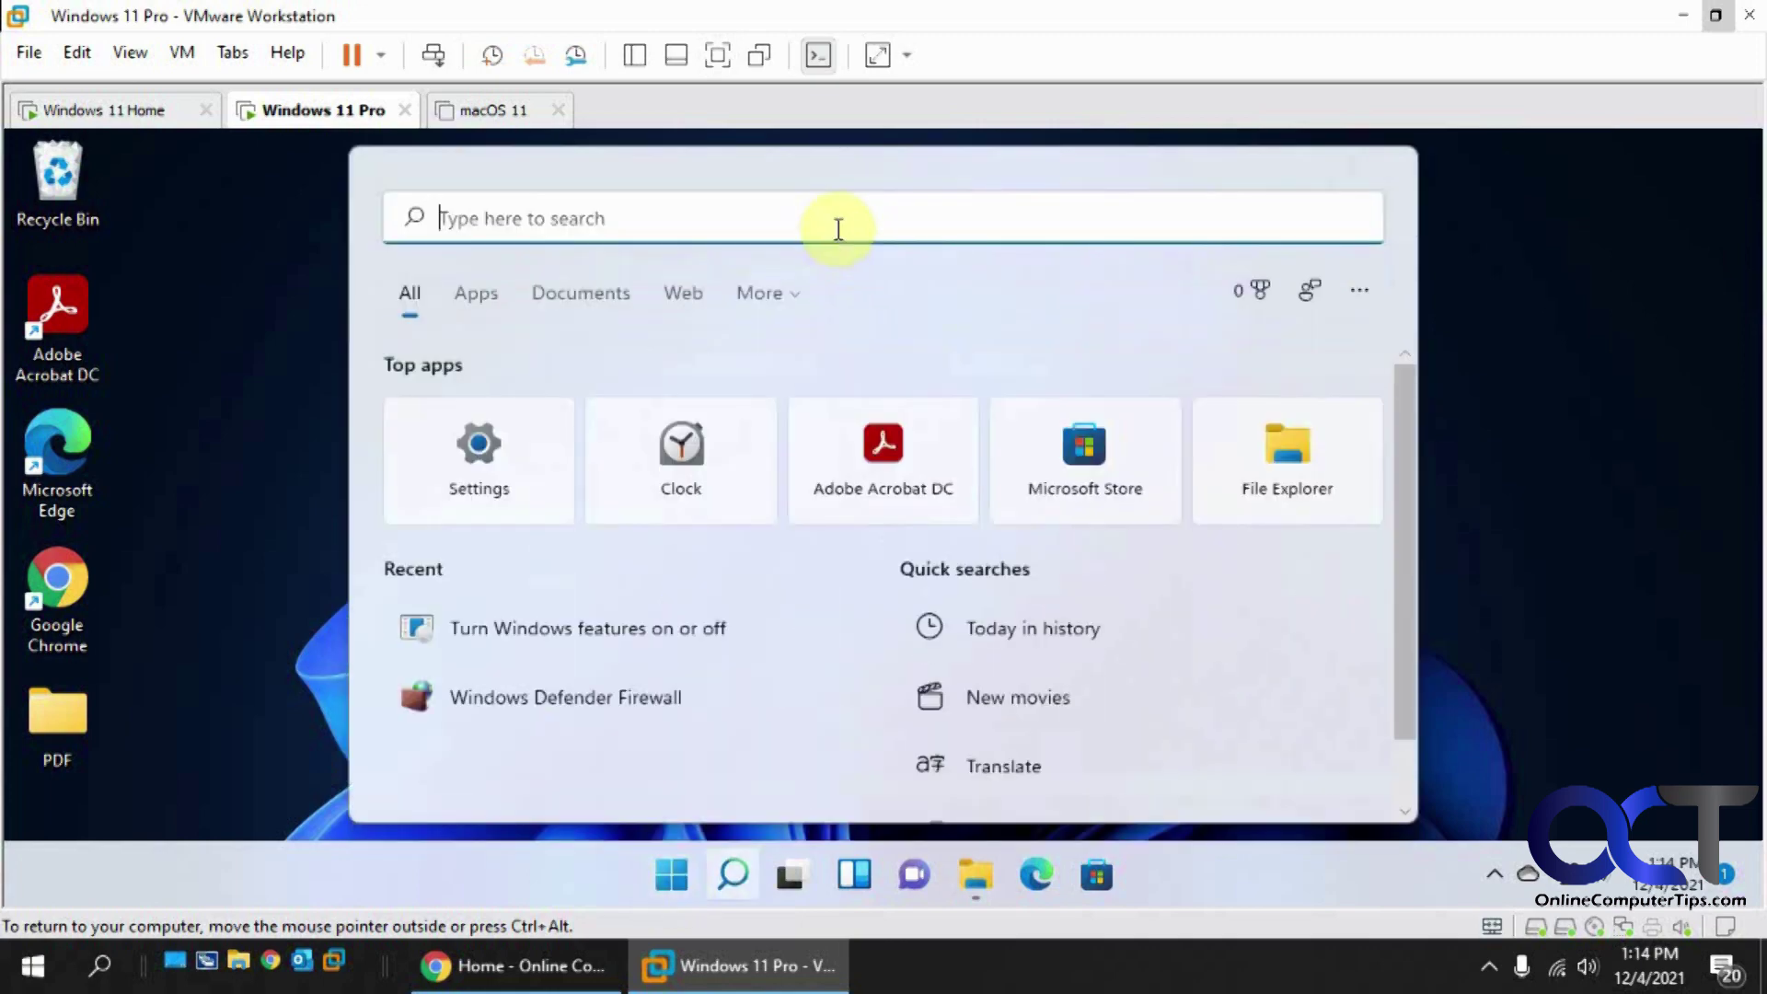
text(fire)
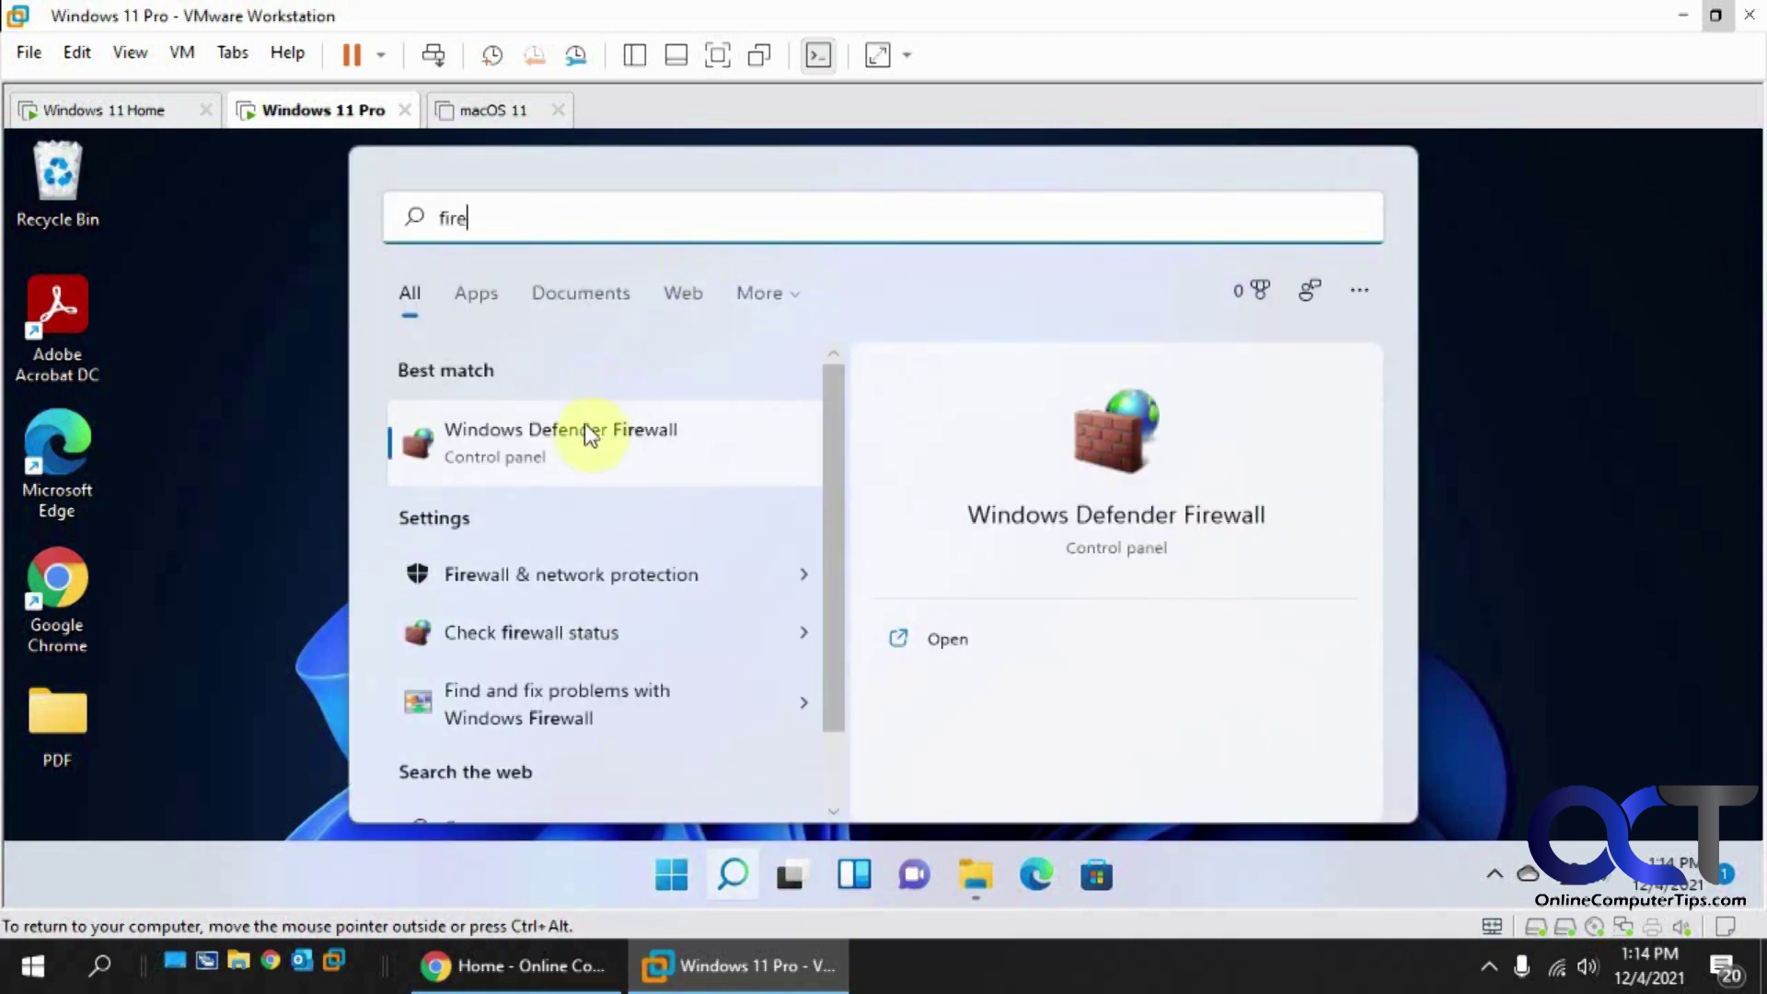
click(581, 429)
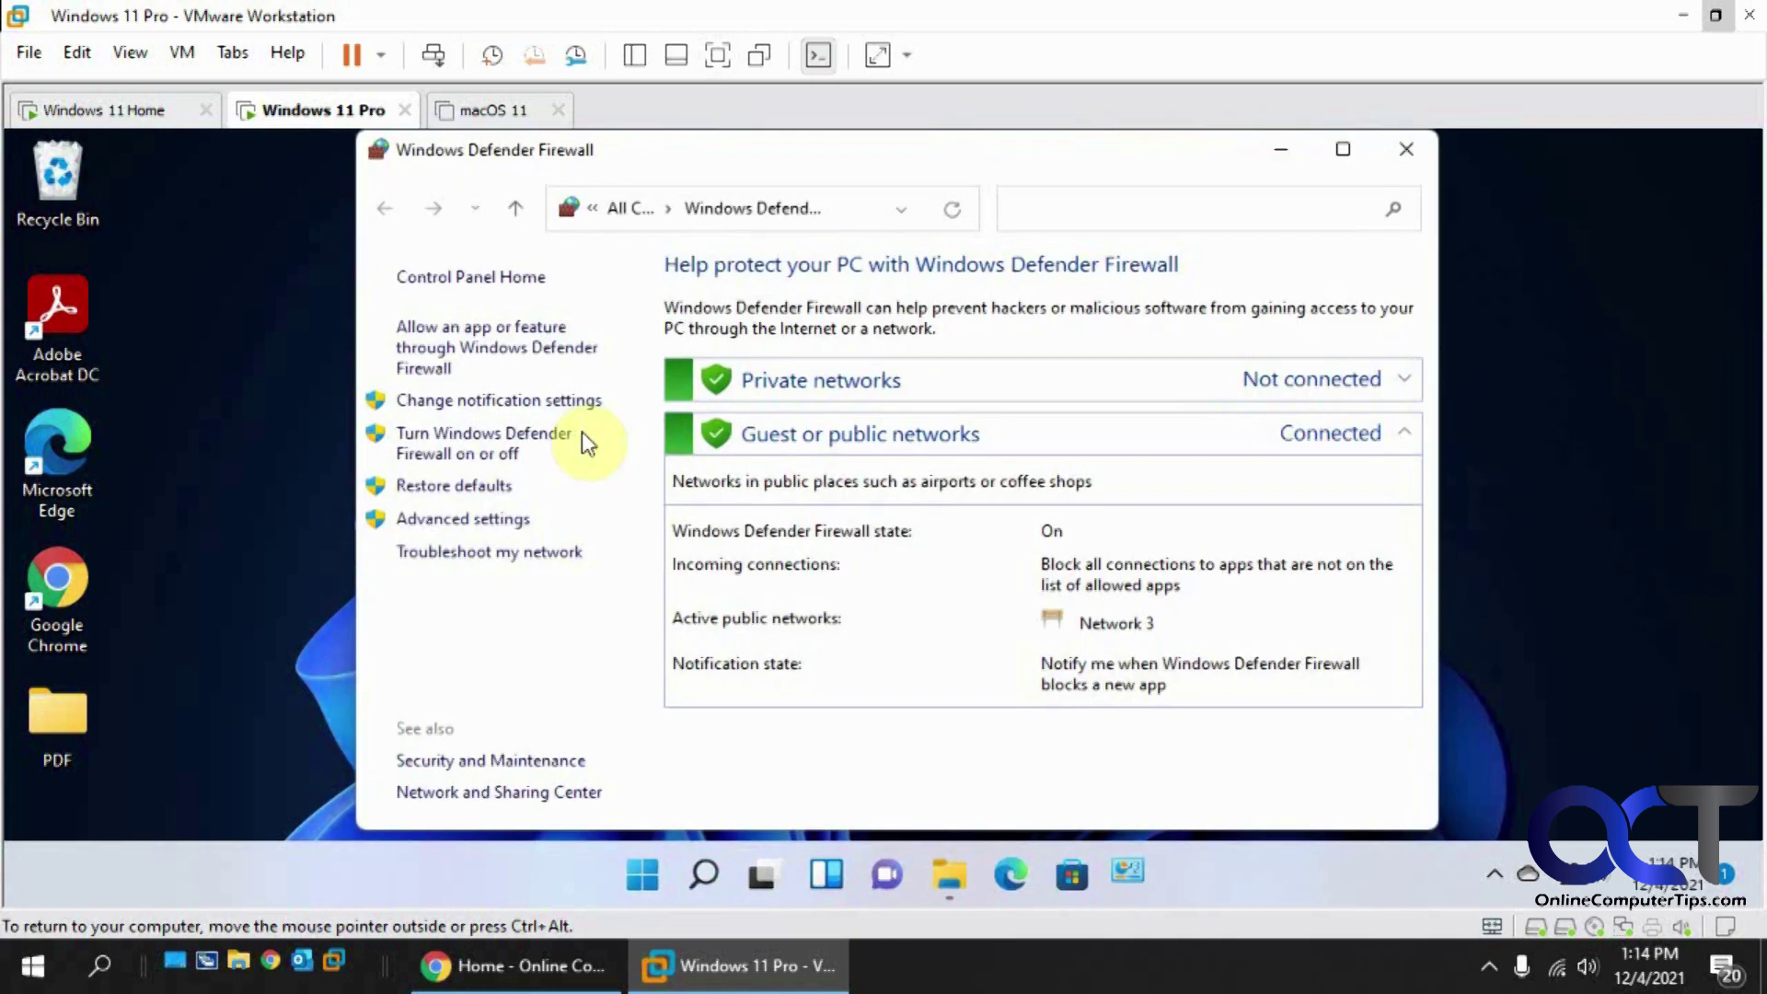
click(499, 351)
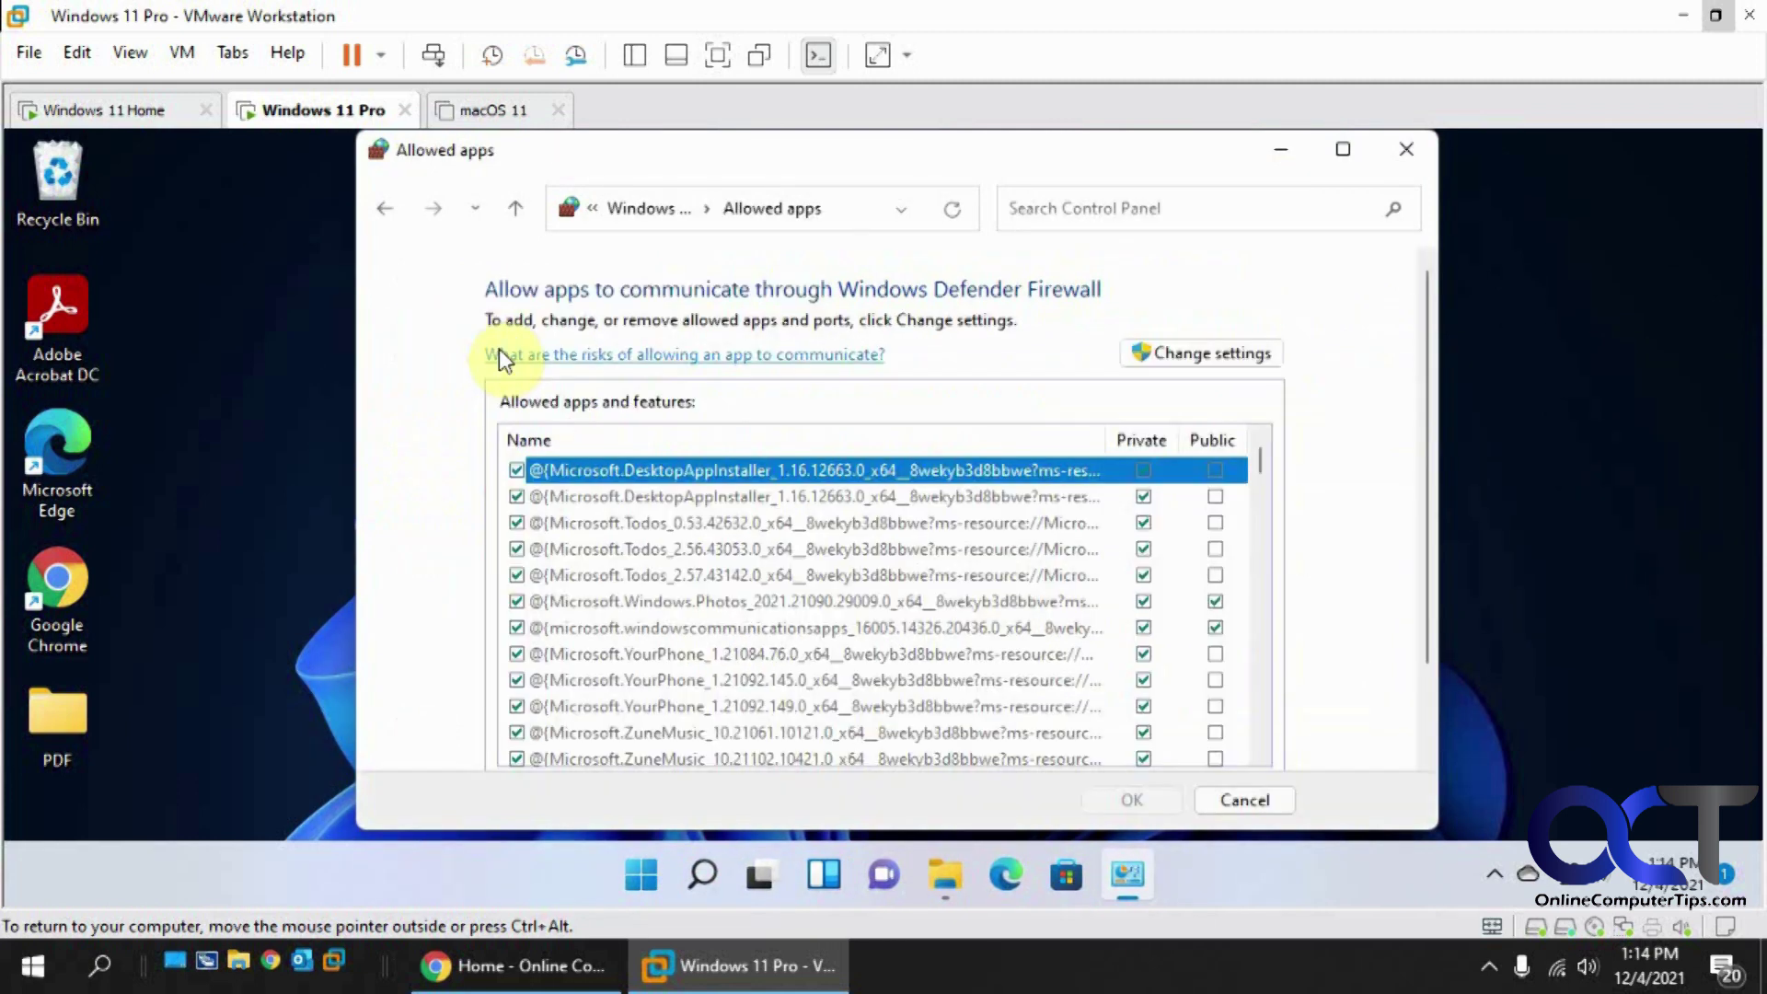
Step: Allow FTP Server on both public and private networks, save, and close the firewall
click(1184, 357)
drag(1259, 465, 1257, 551)
click(516, 601)
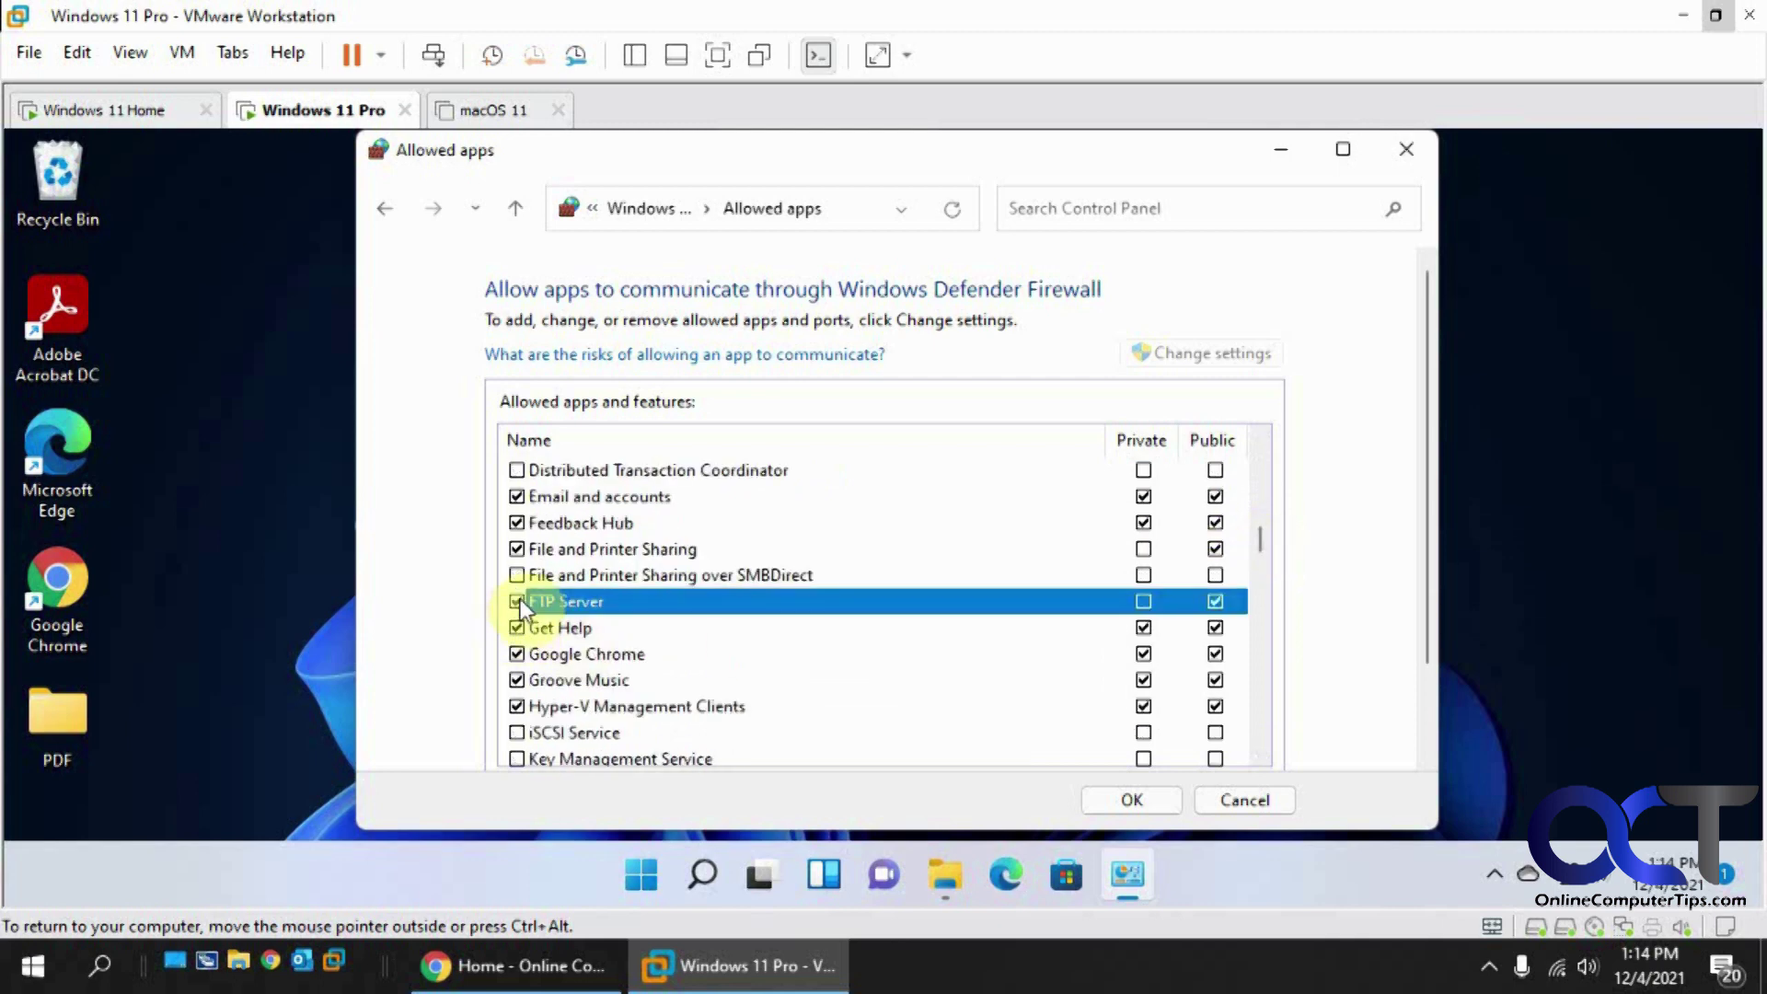
click(1141, 604)
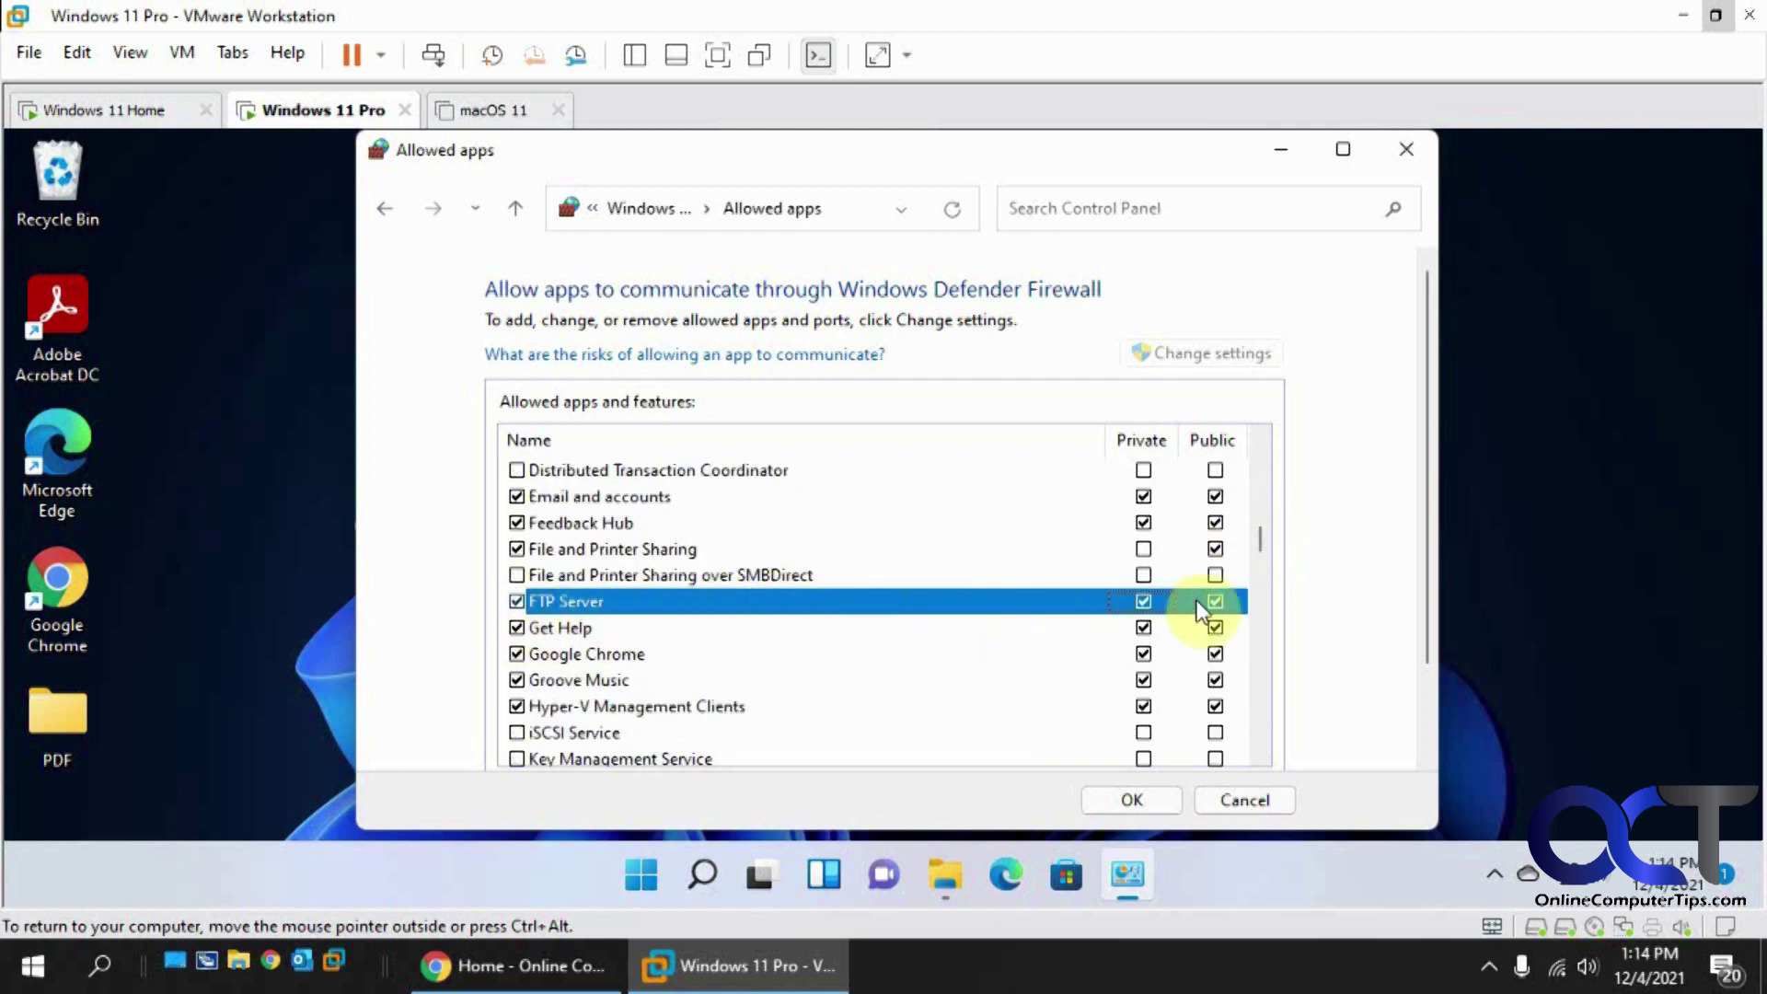
click(1135, 801)
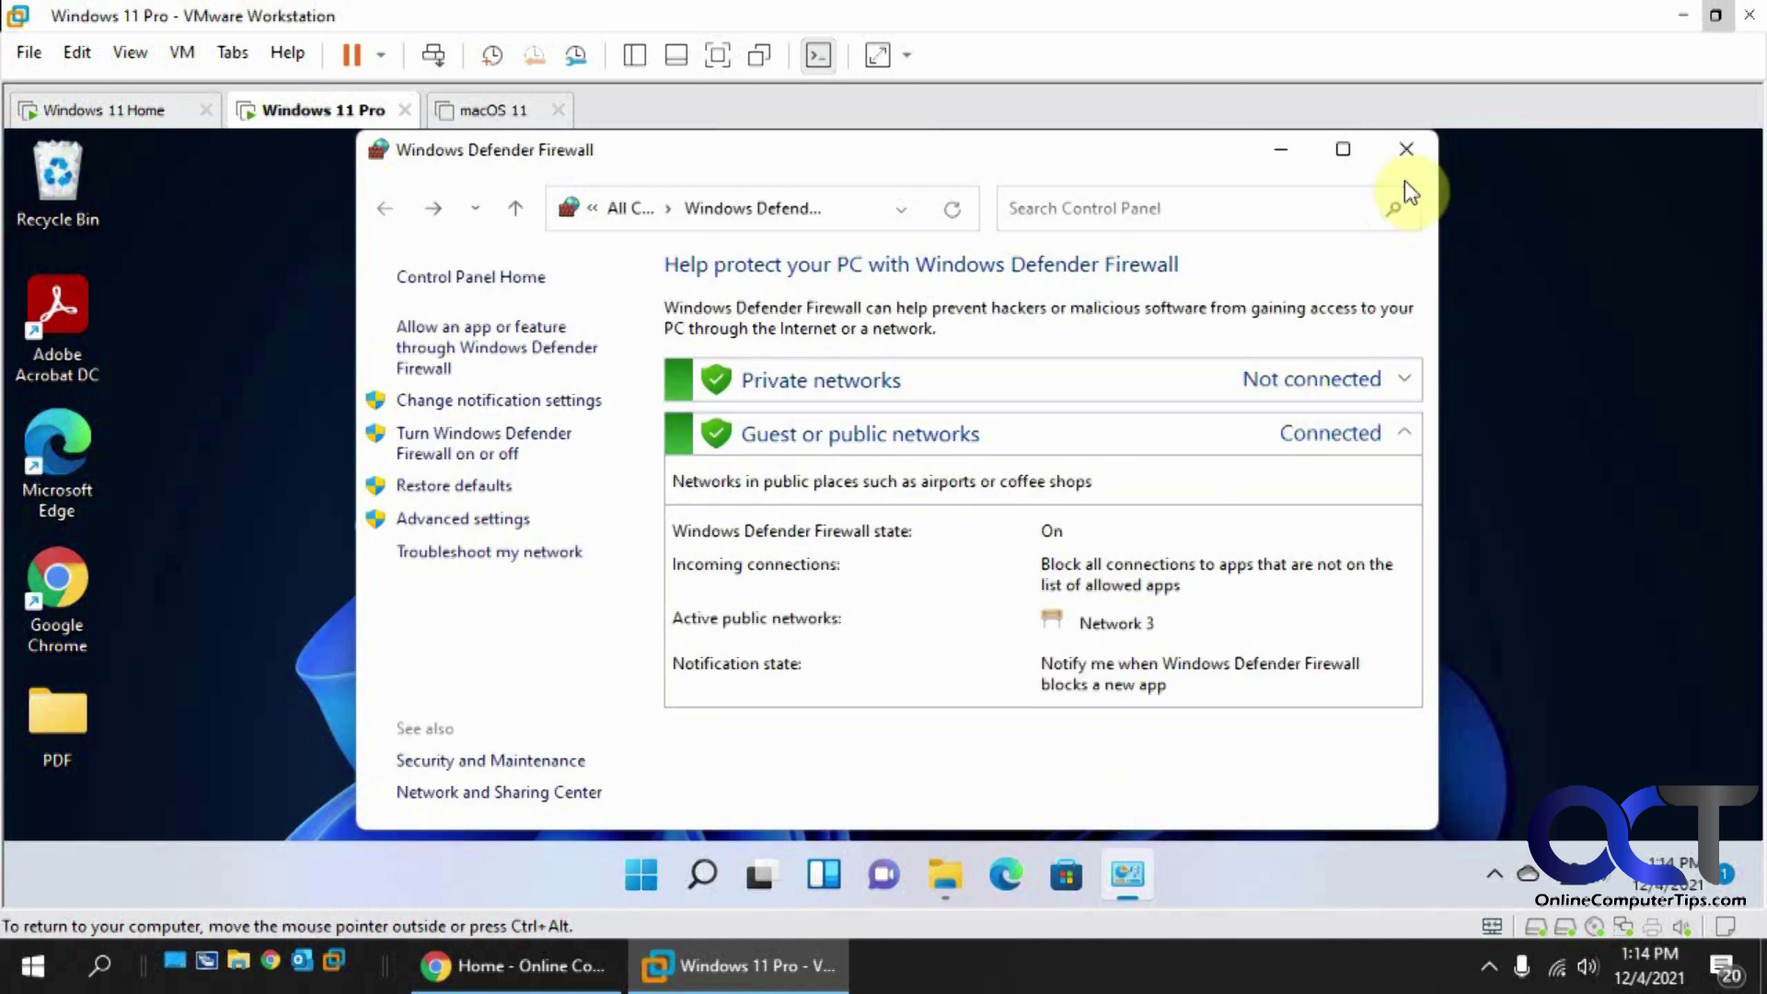
click(1406, 149)
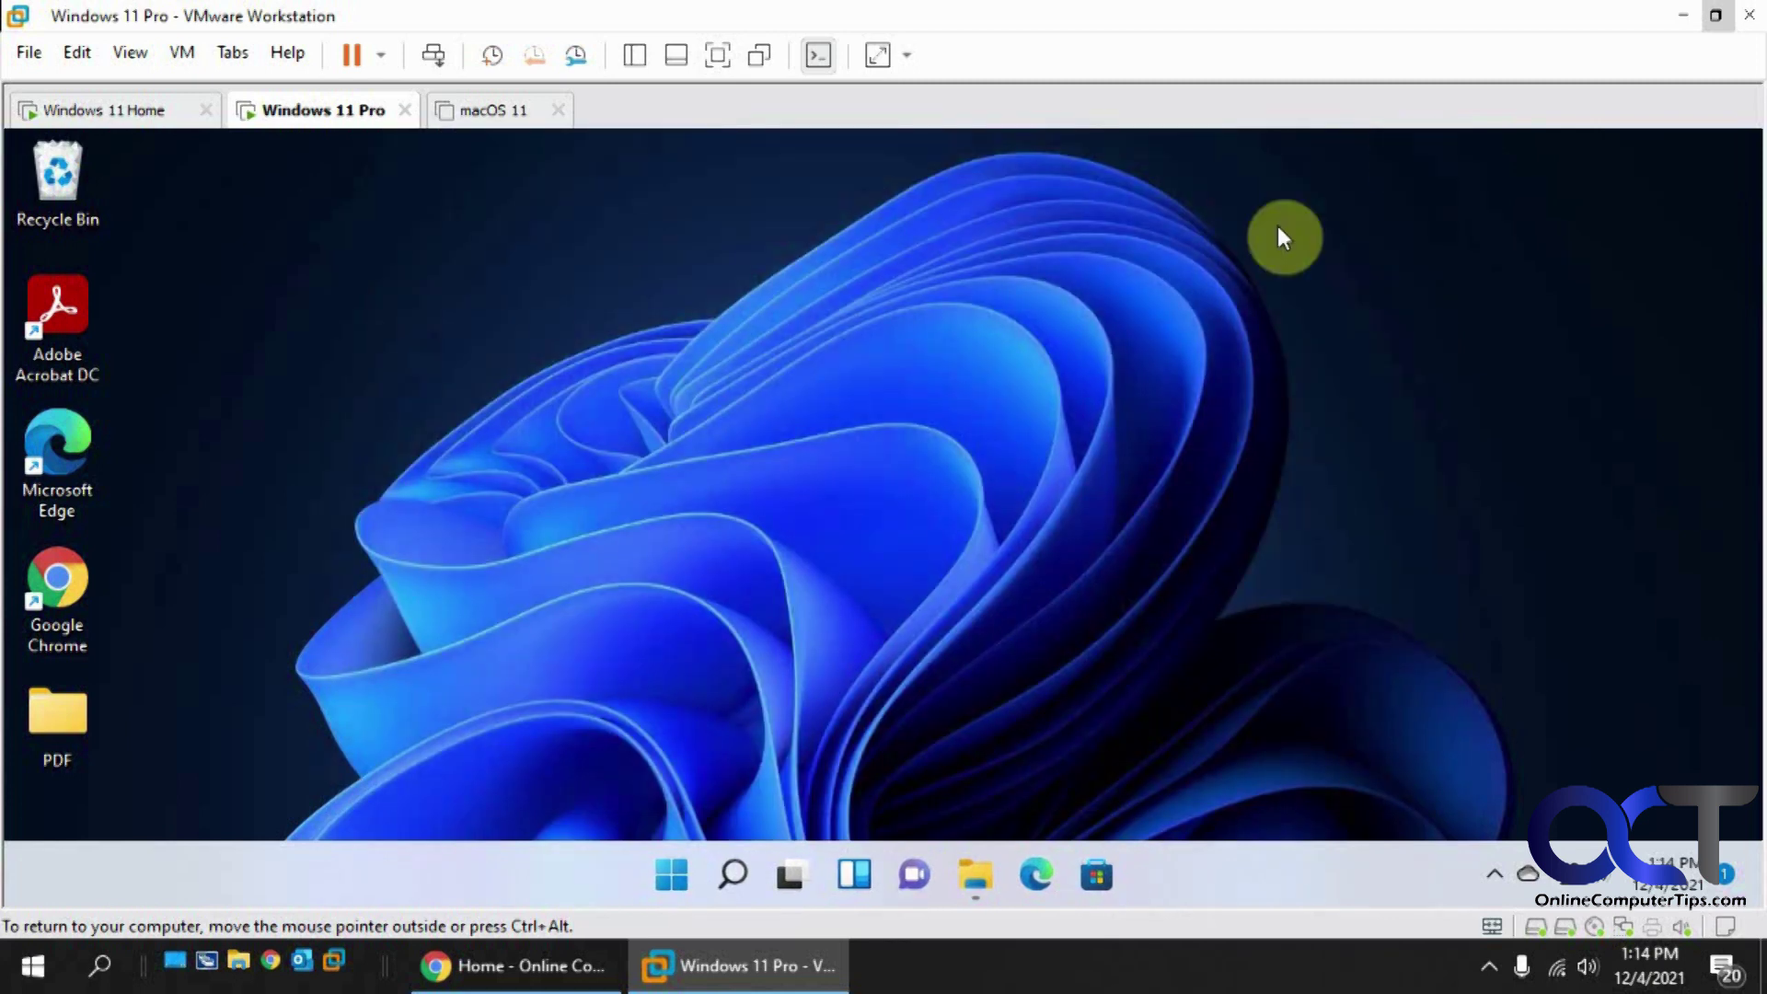
Step: Launch IIS Manager from a Start search for 'iis' and expand the WIN11-PC server node
click(672, 877)
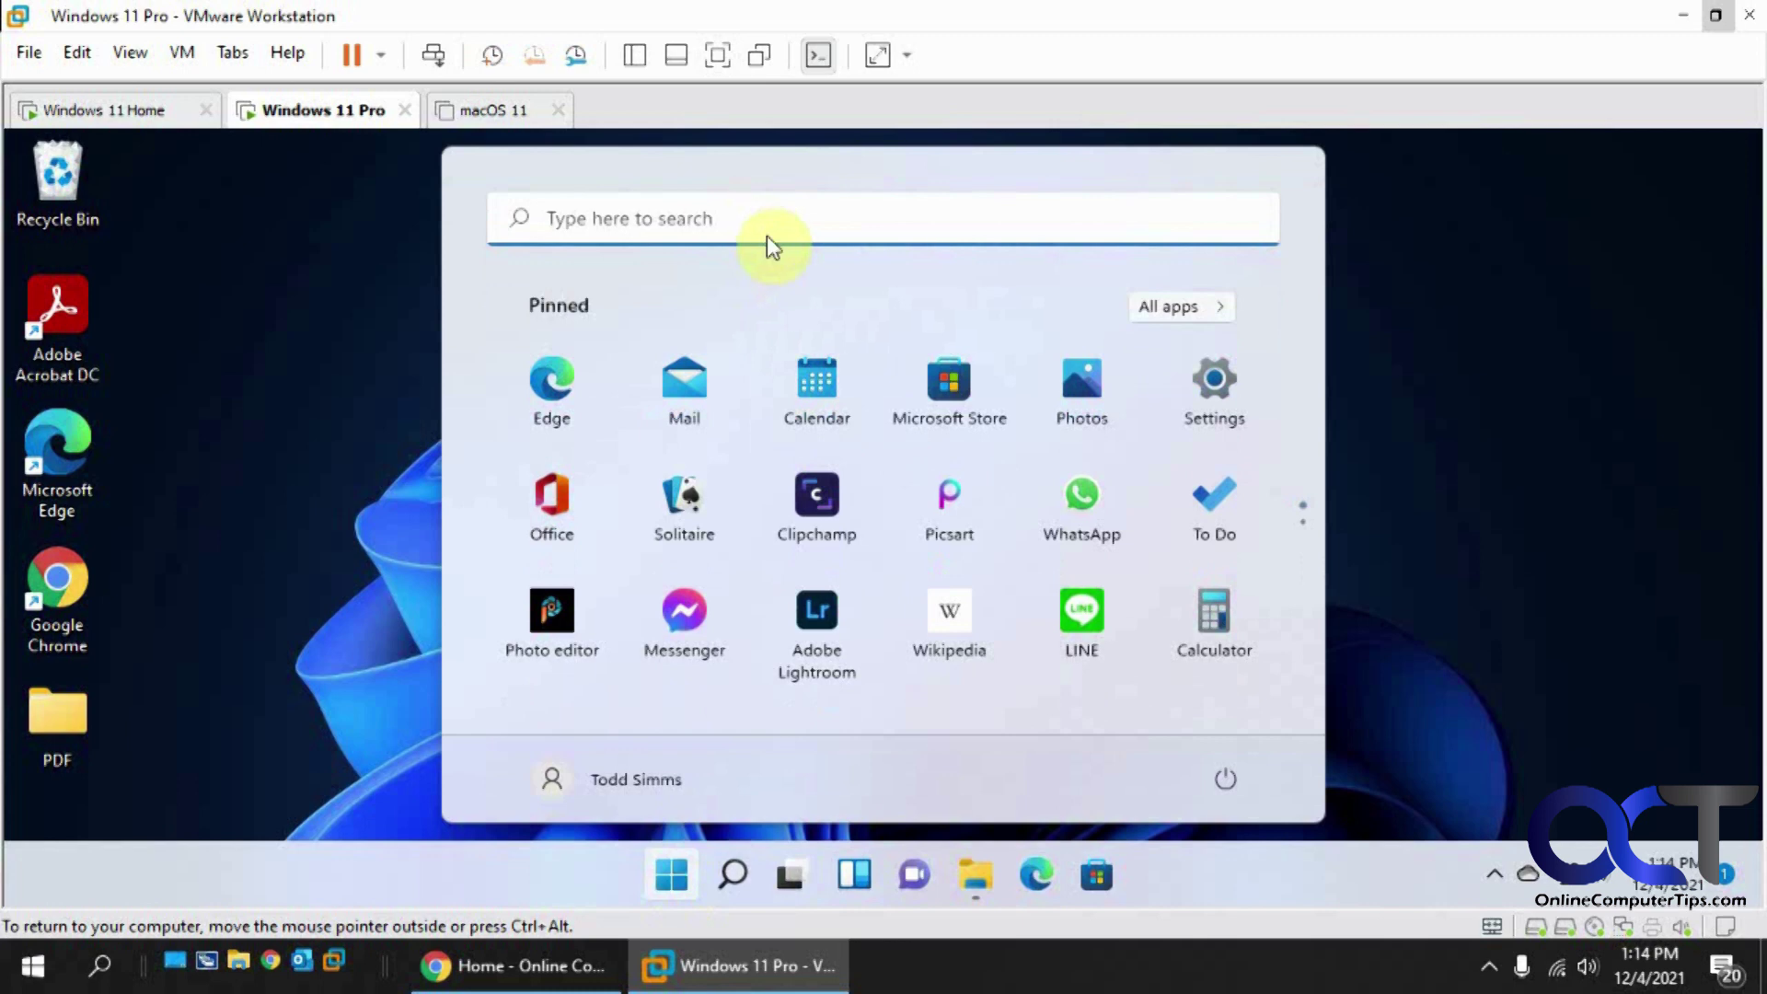
click(769, 234)
text(ki)
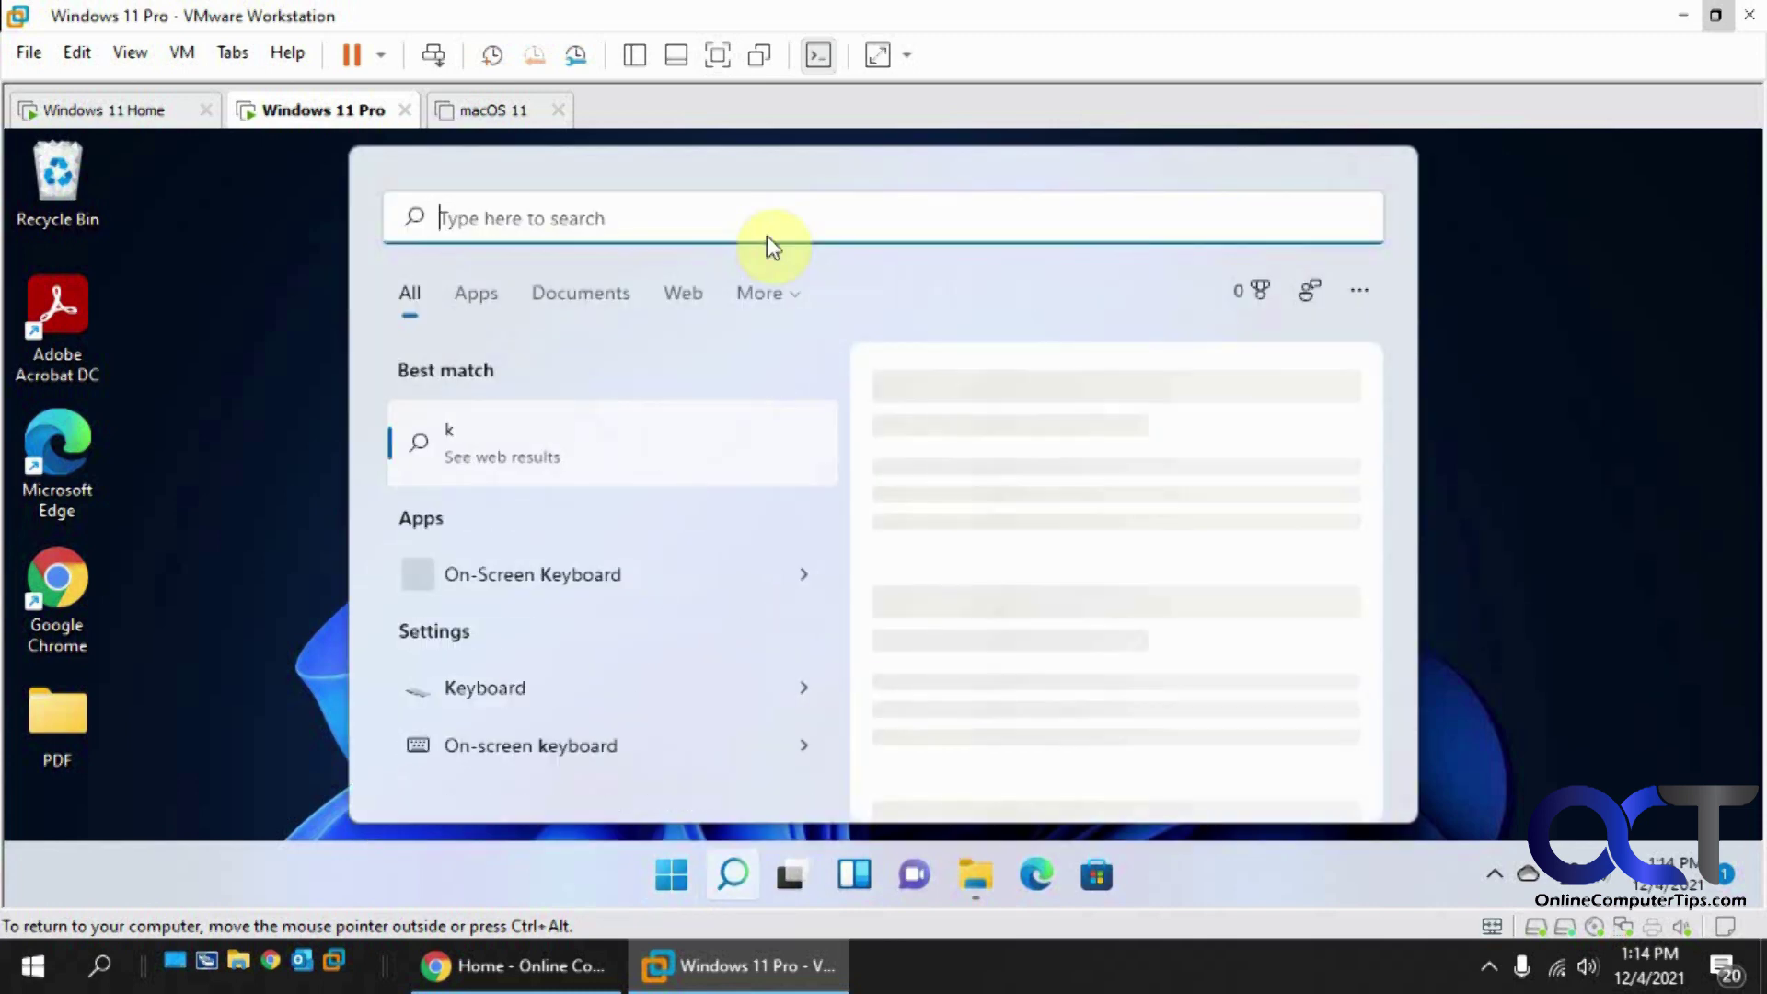
key(BackSpace)
text(iis)
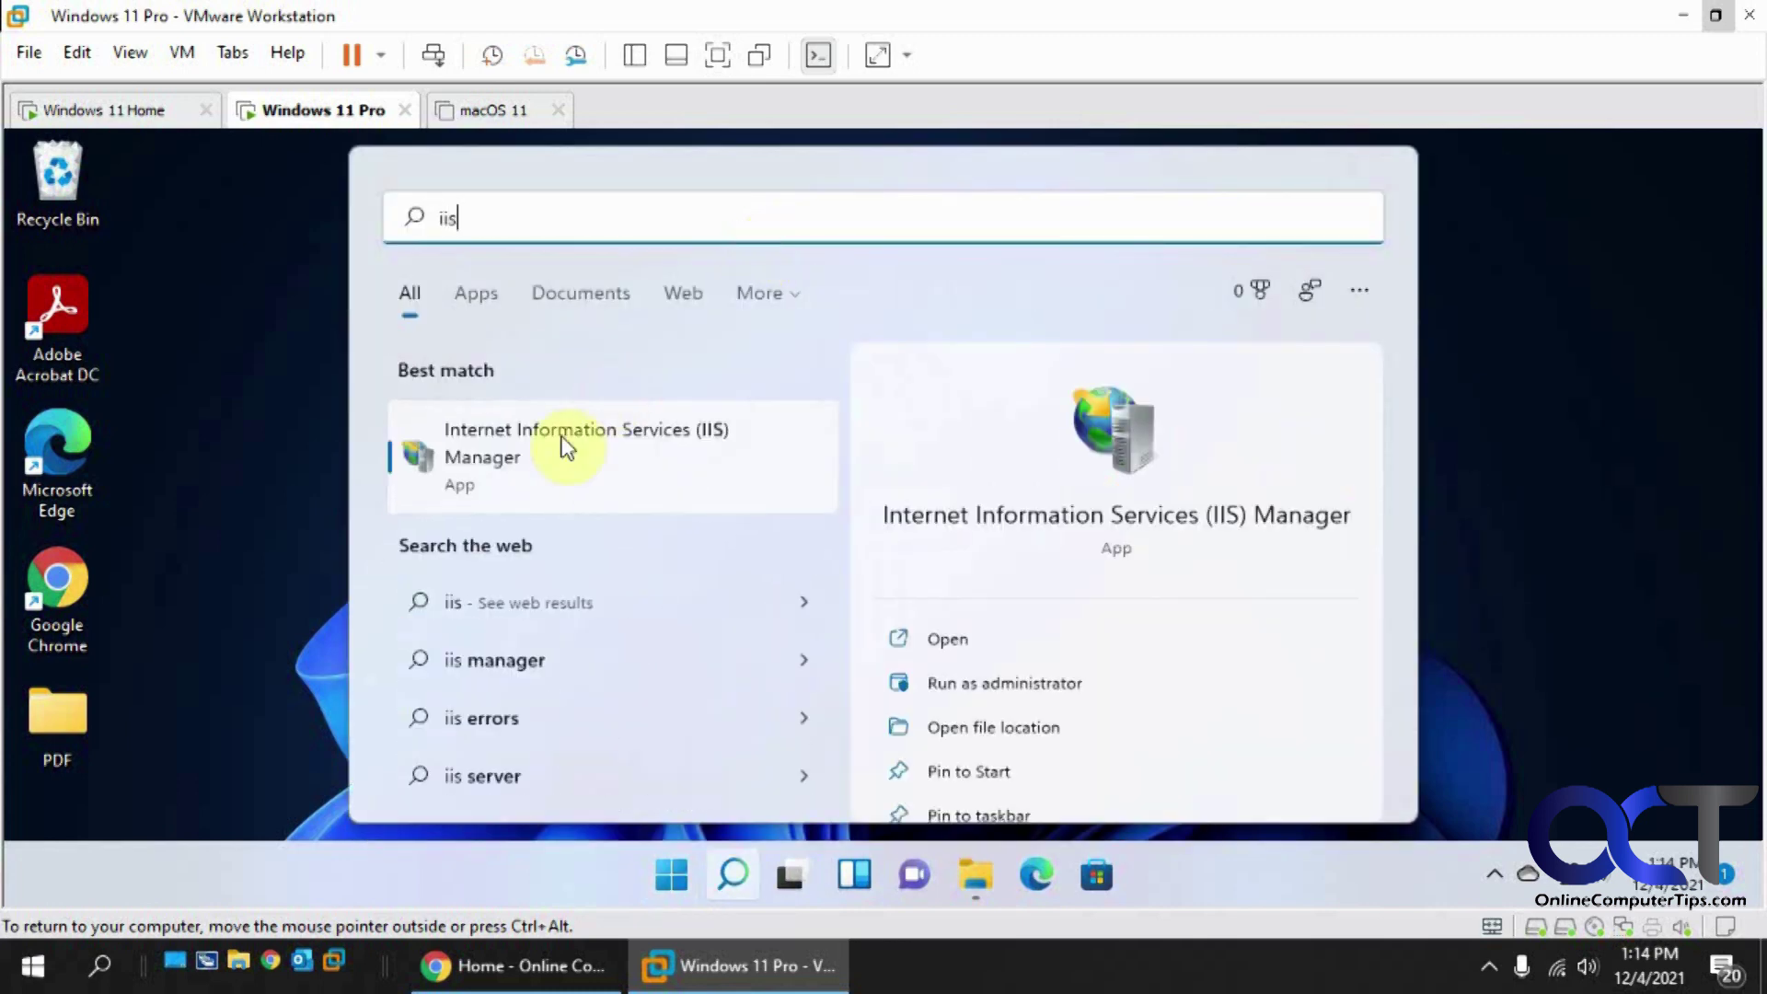
click(582, 443)
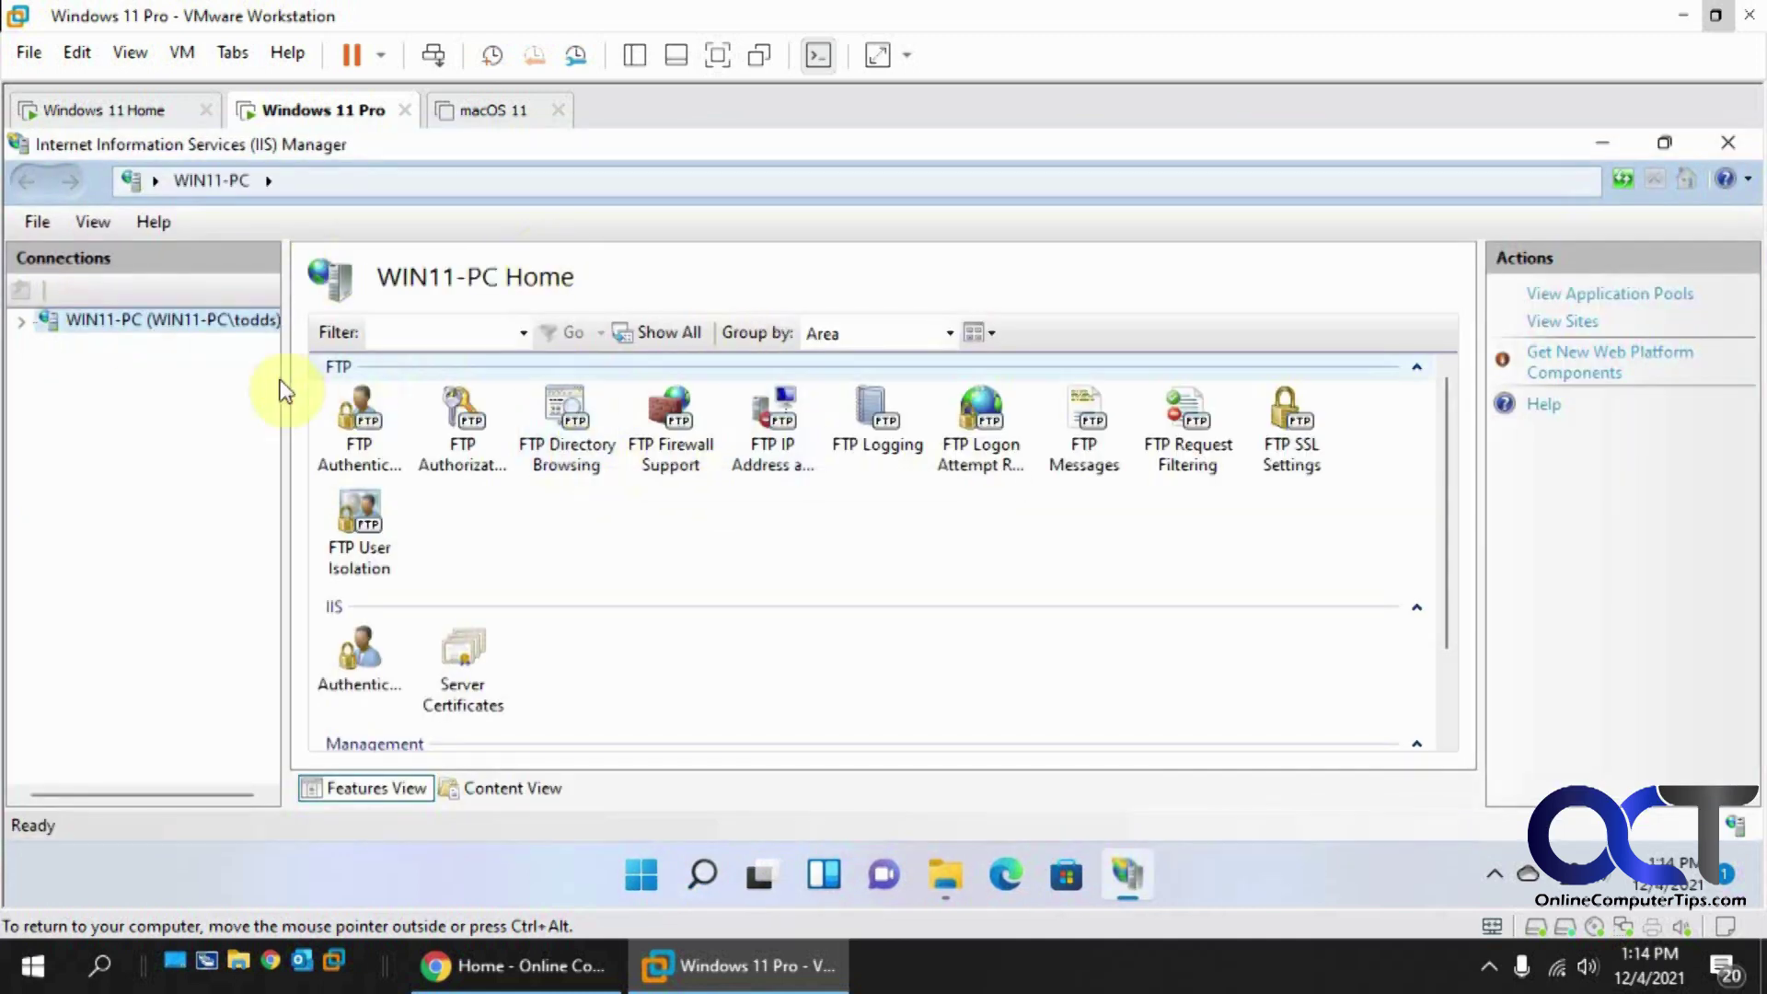
click(21, 322)
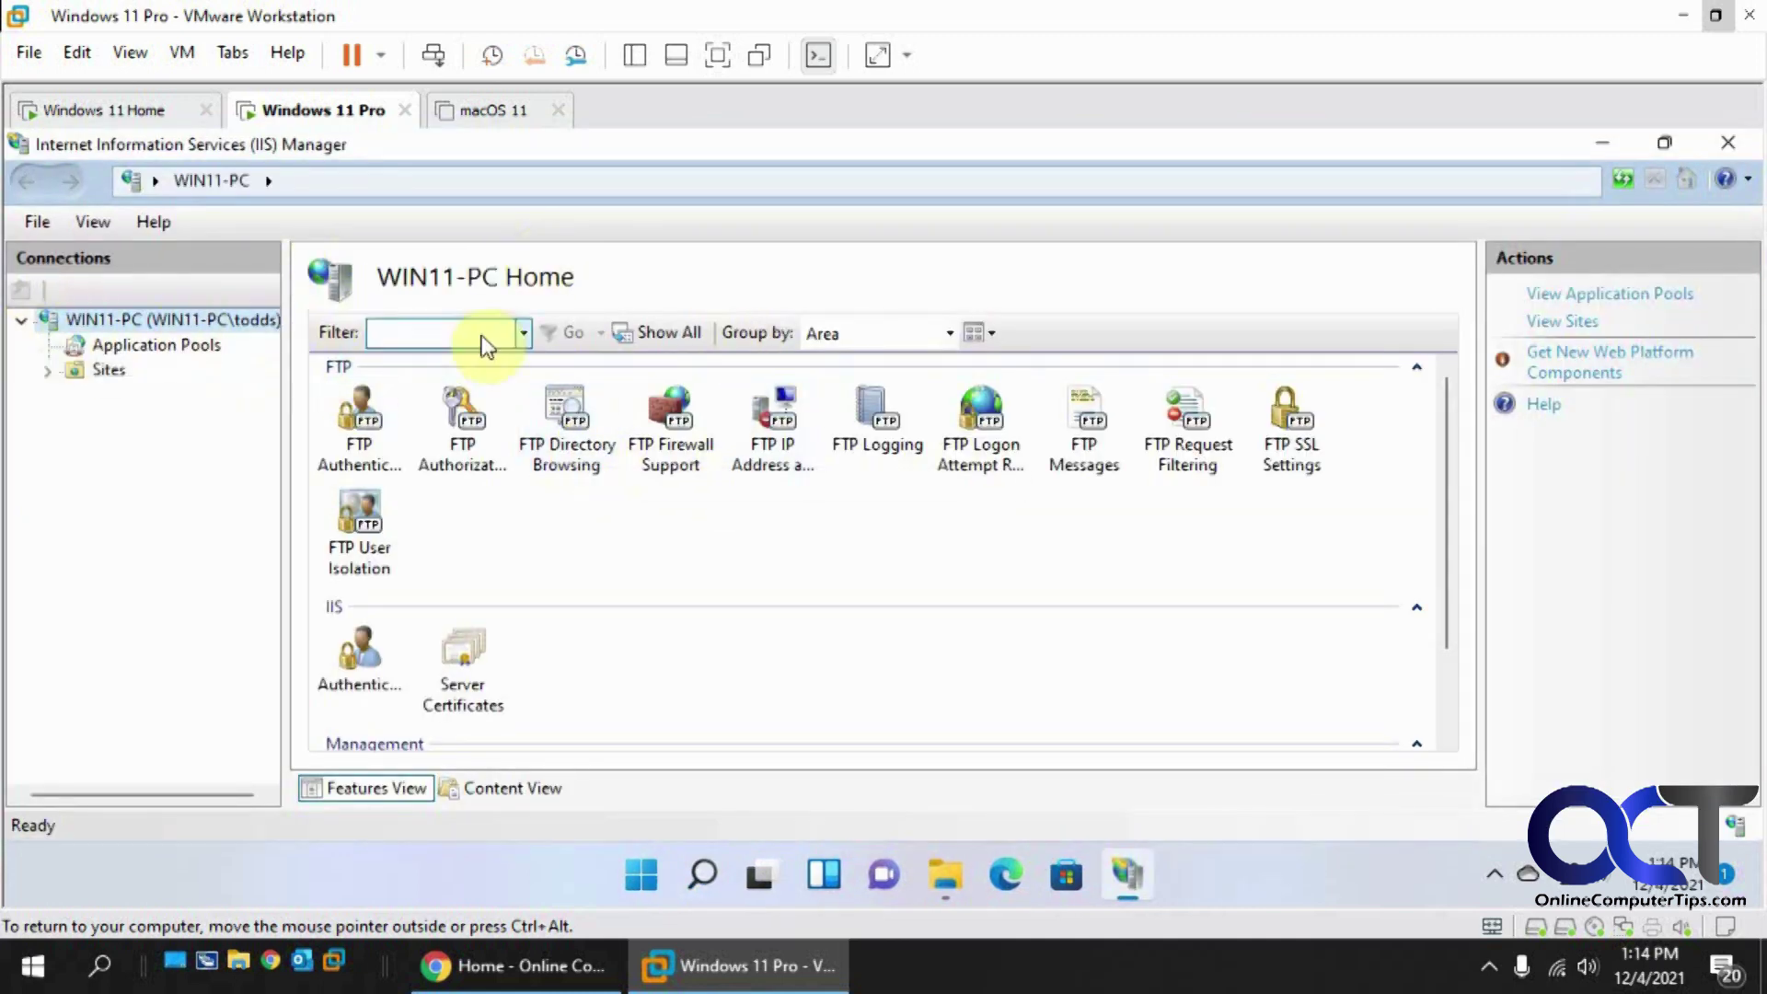
Step: Add an FTP site named FTPsite with physical path E:\FTP_Files
right_click(112, 371)
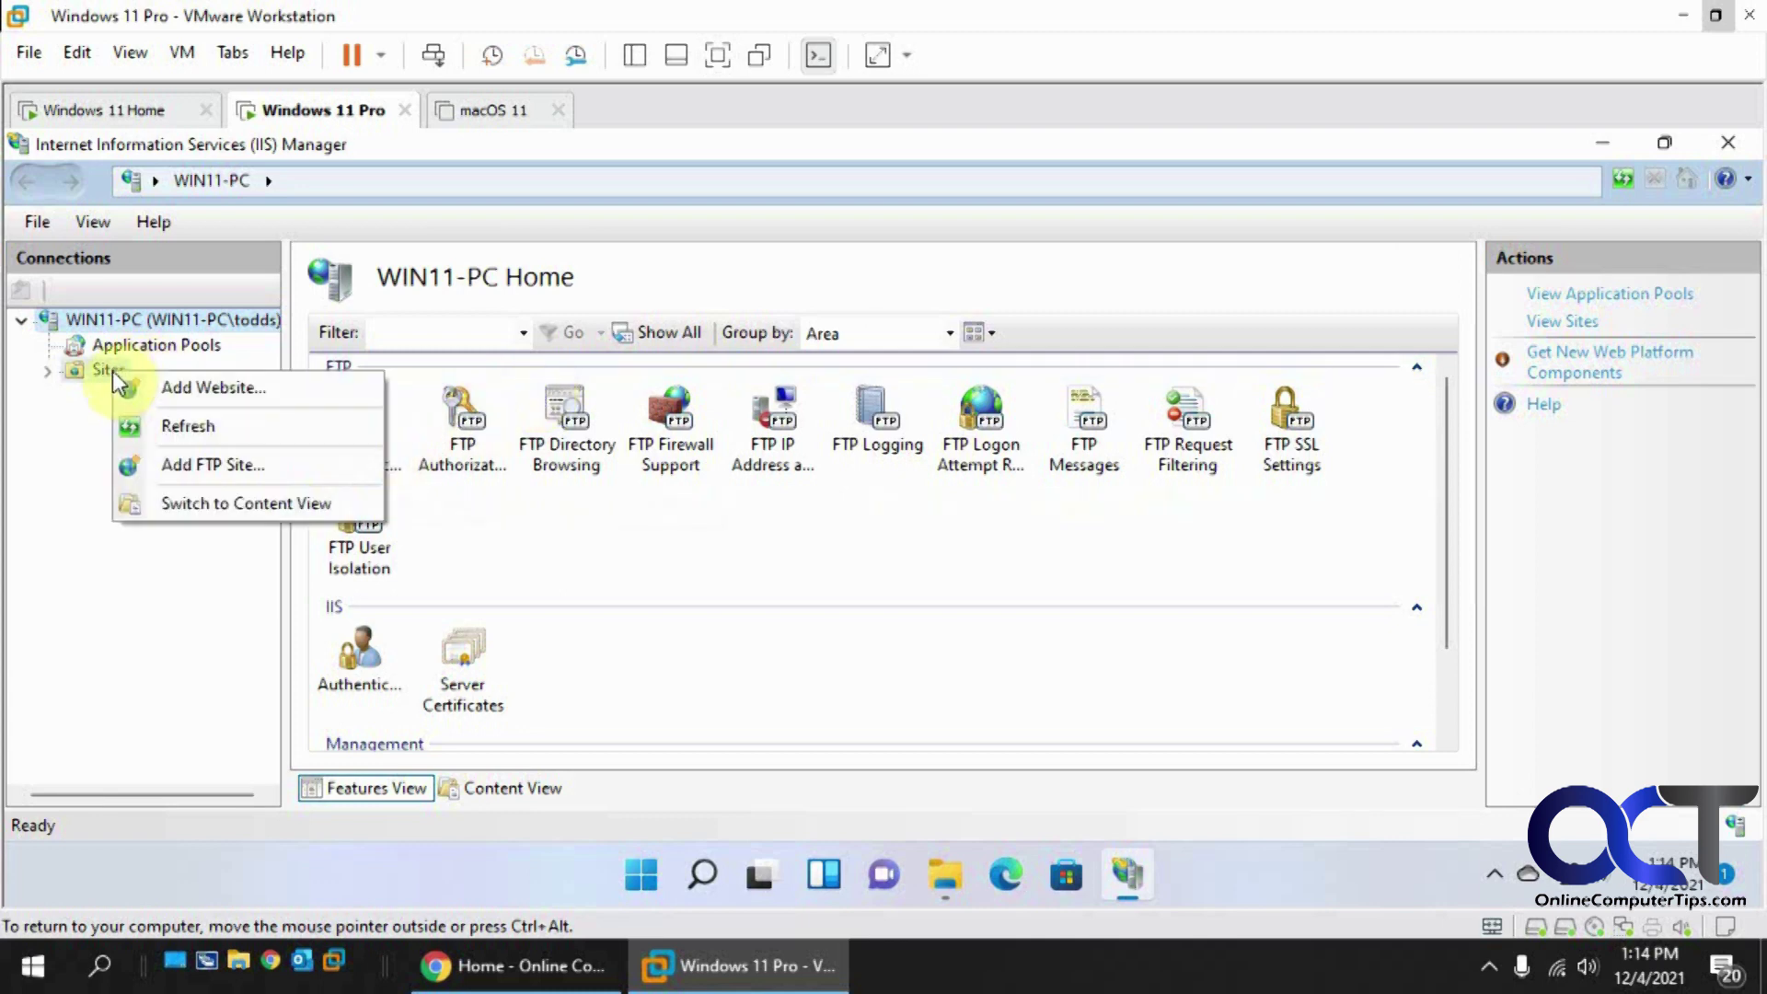
click(167, 466)
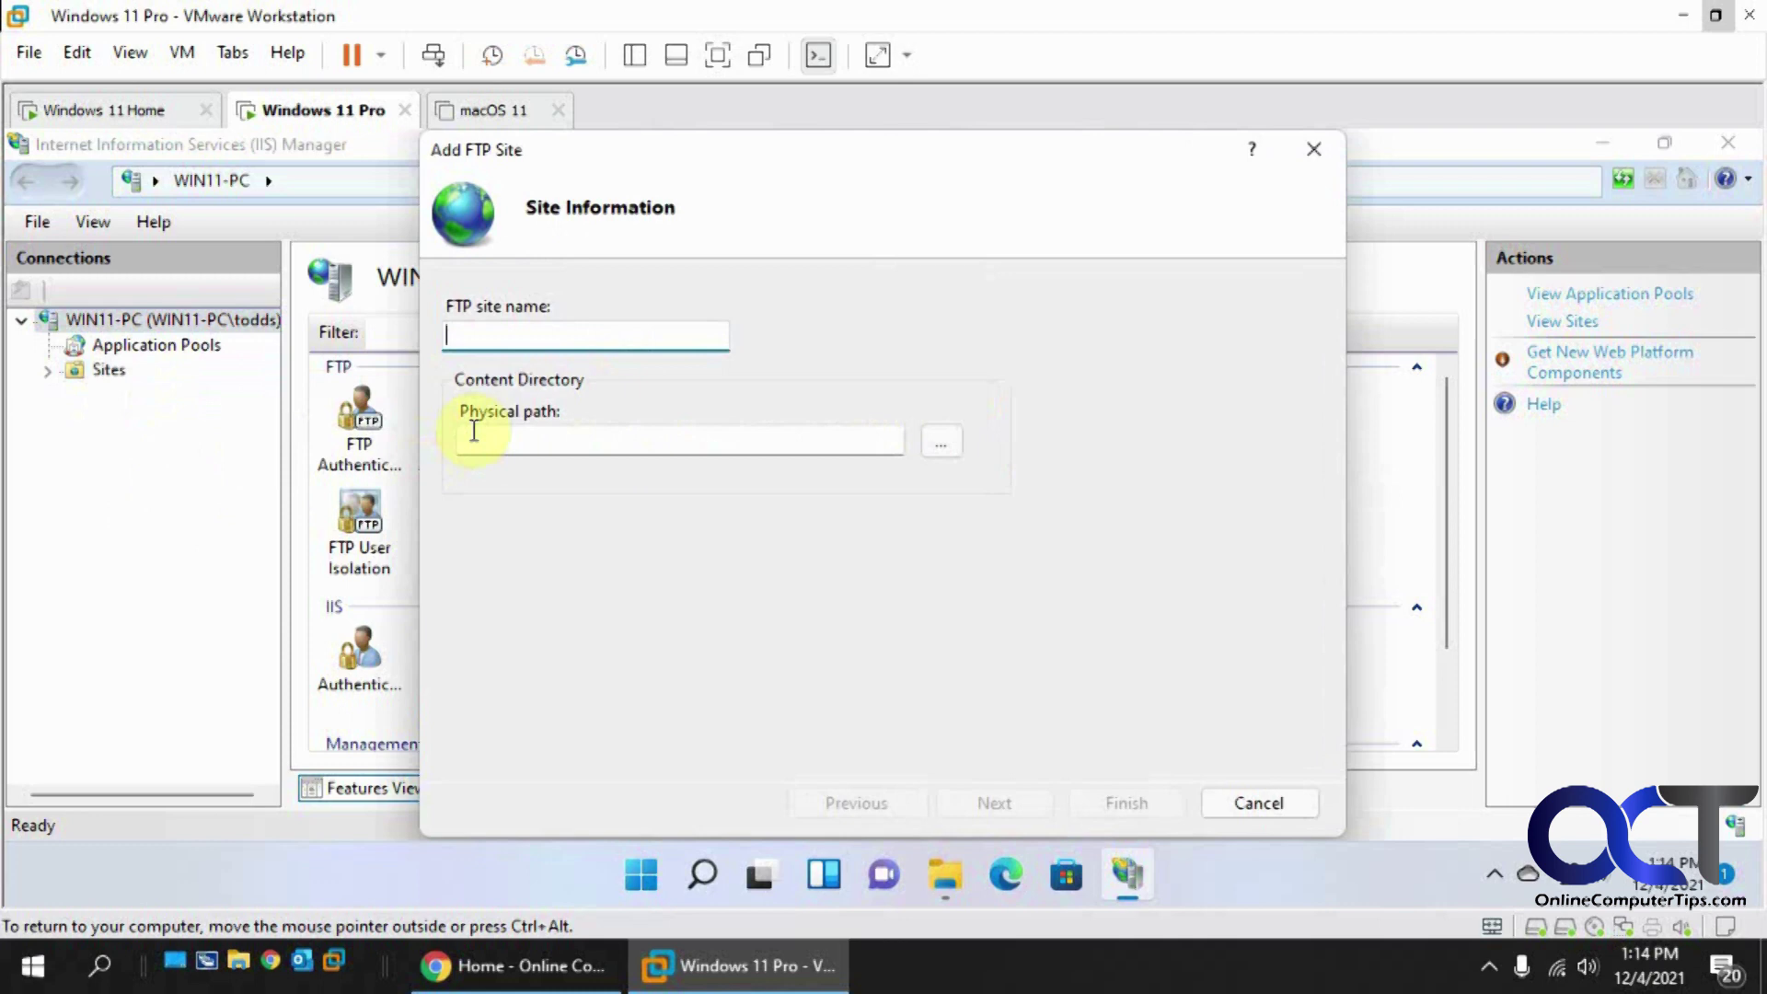
text(FTPsite)
click(714, 441)
text(E:\FTP_Files)
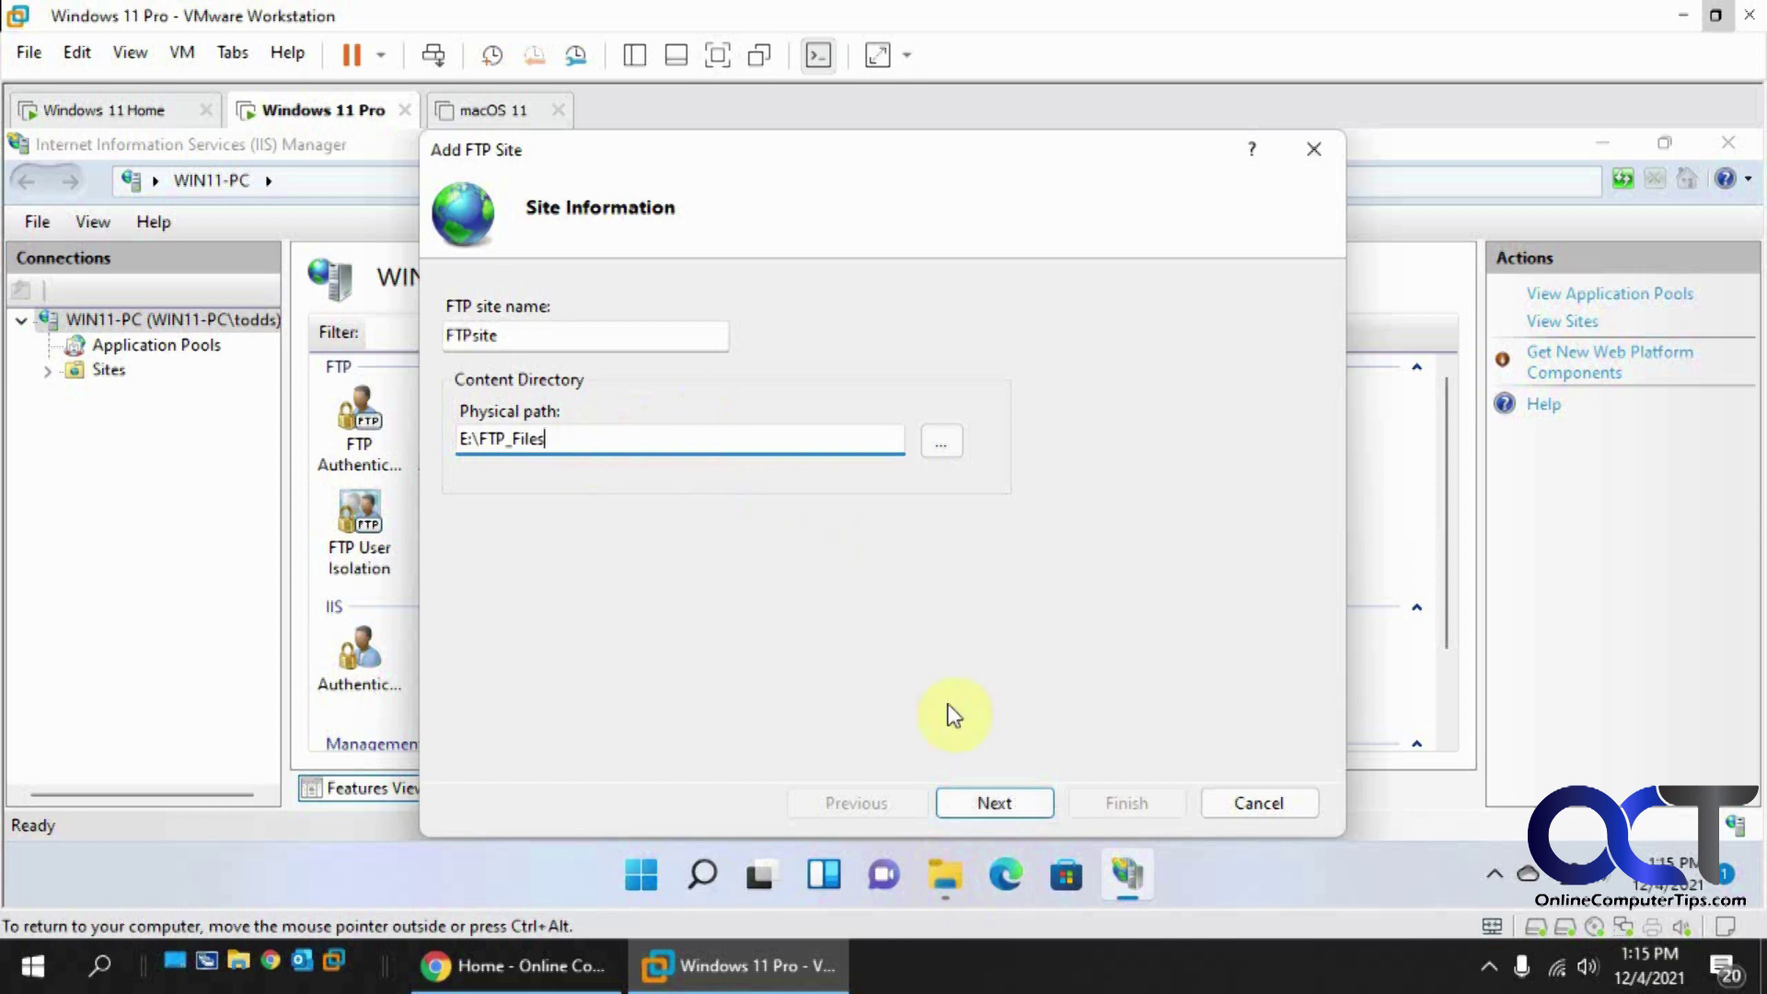
click(987, 805)
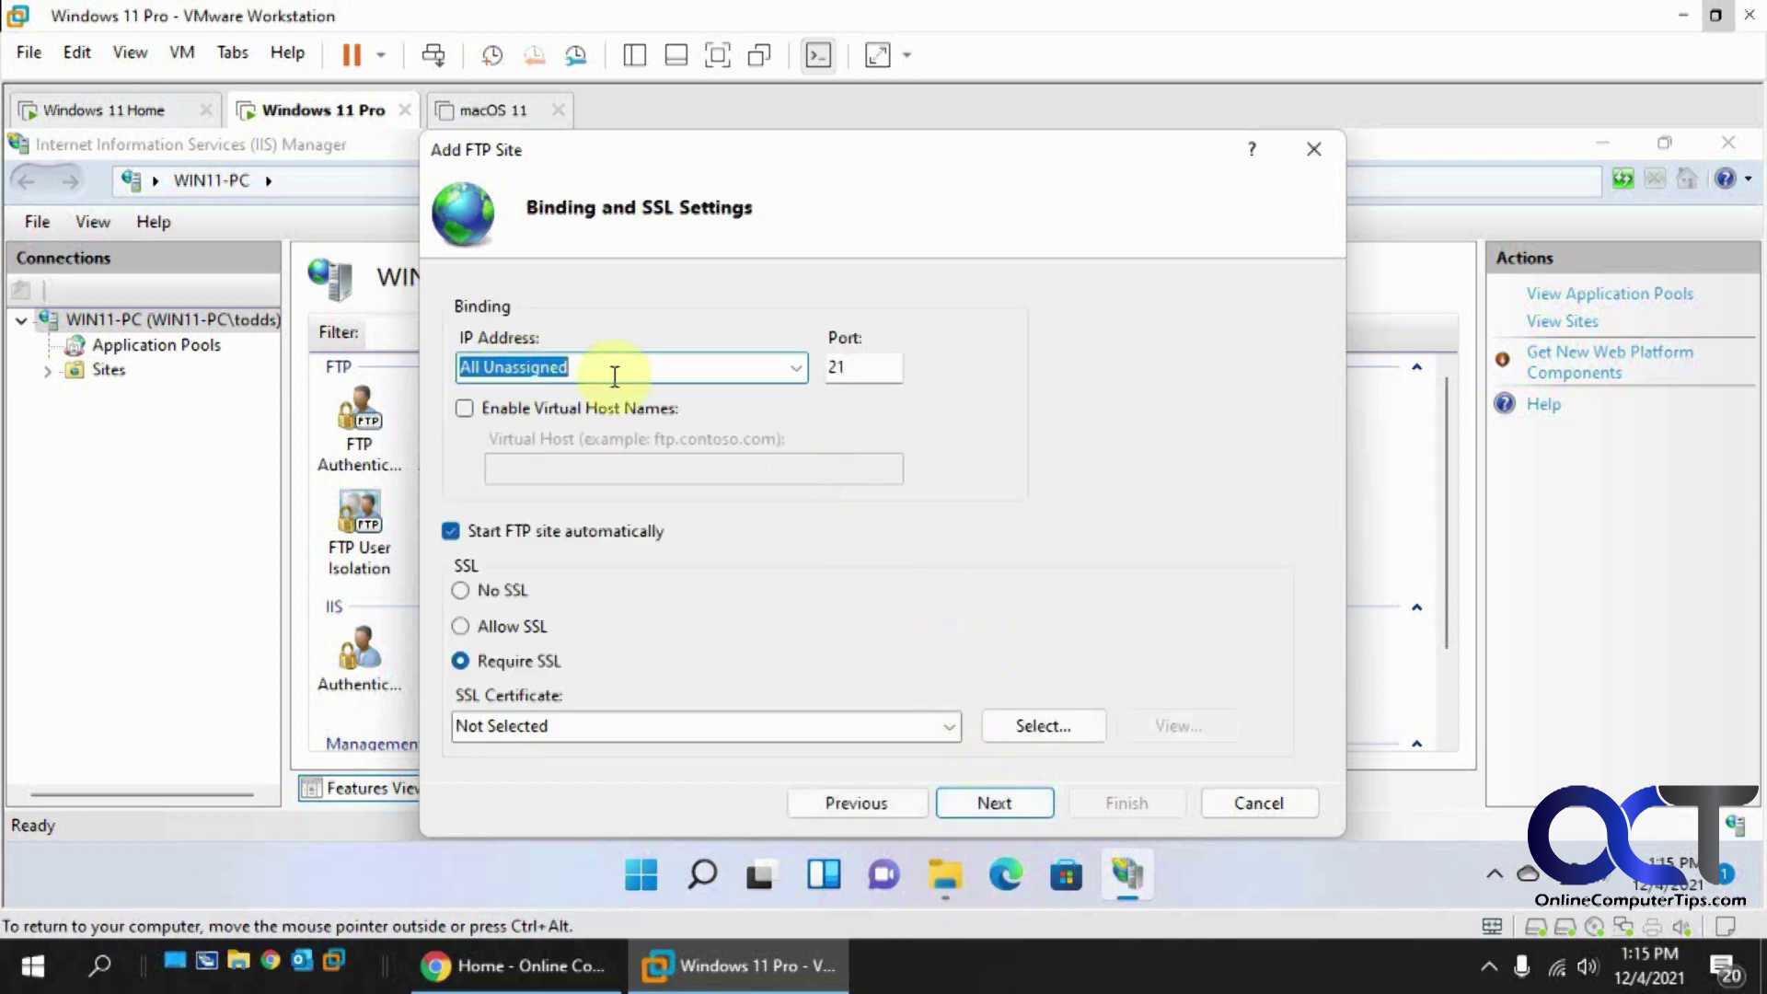
Step: Set FTPsite to No SSL, Basic authentication, and access for Specified users
click(458, 591)
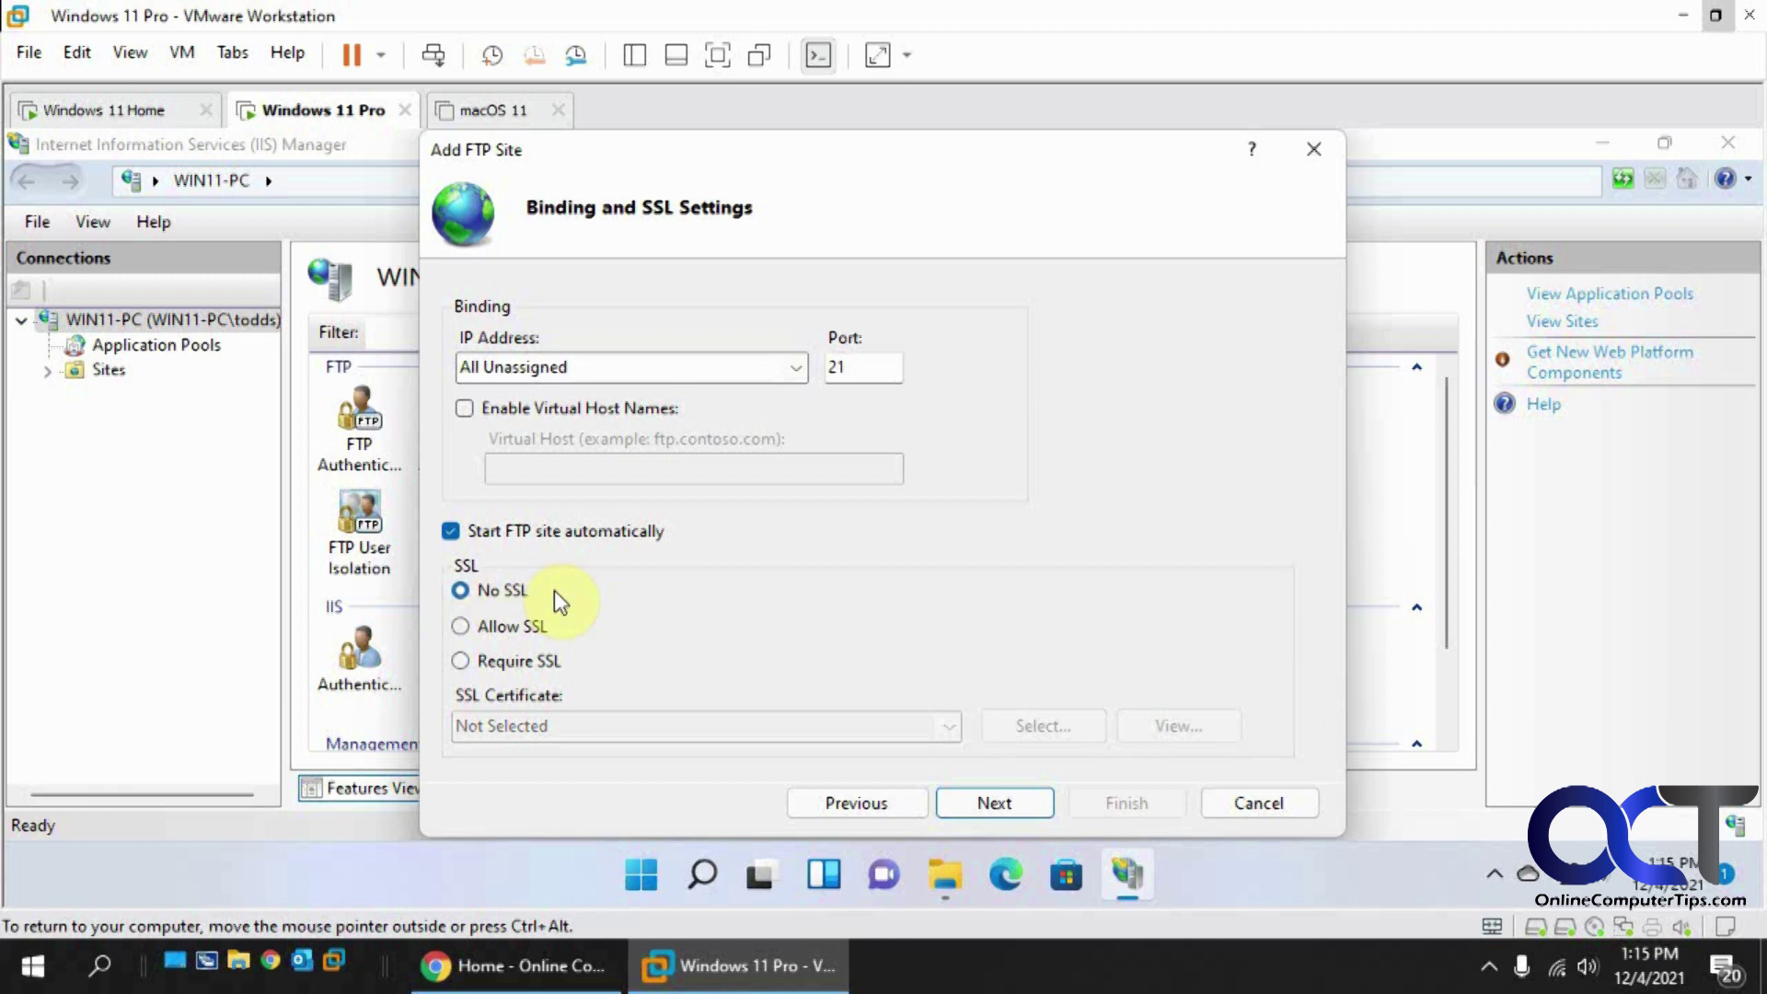
click(980, 804)
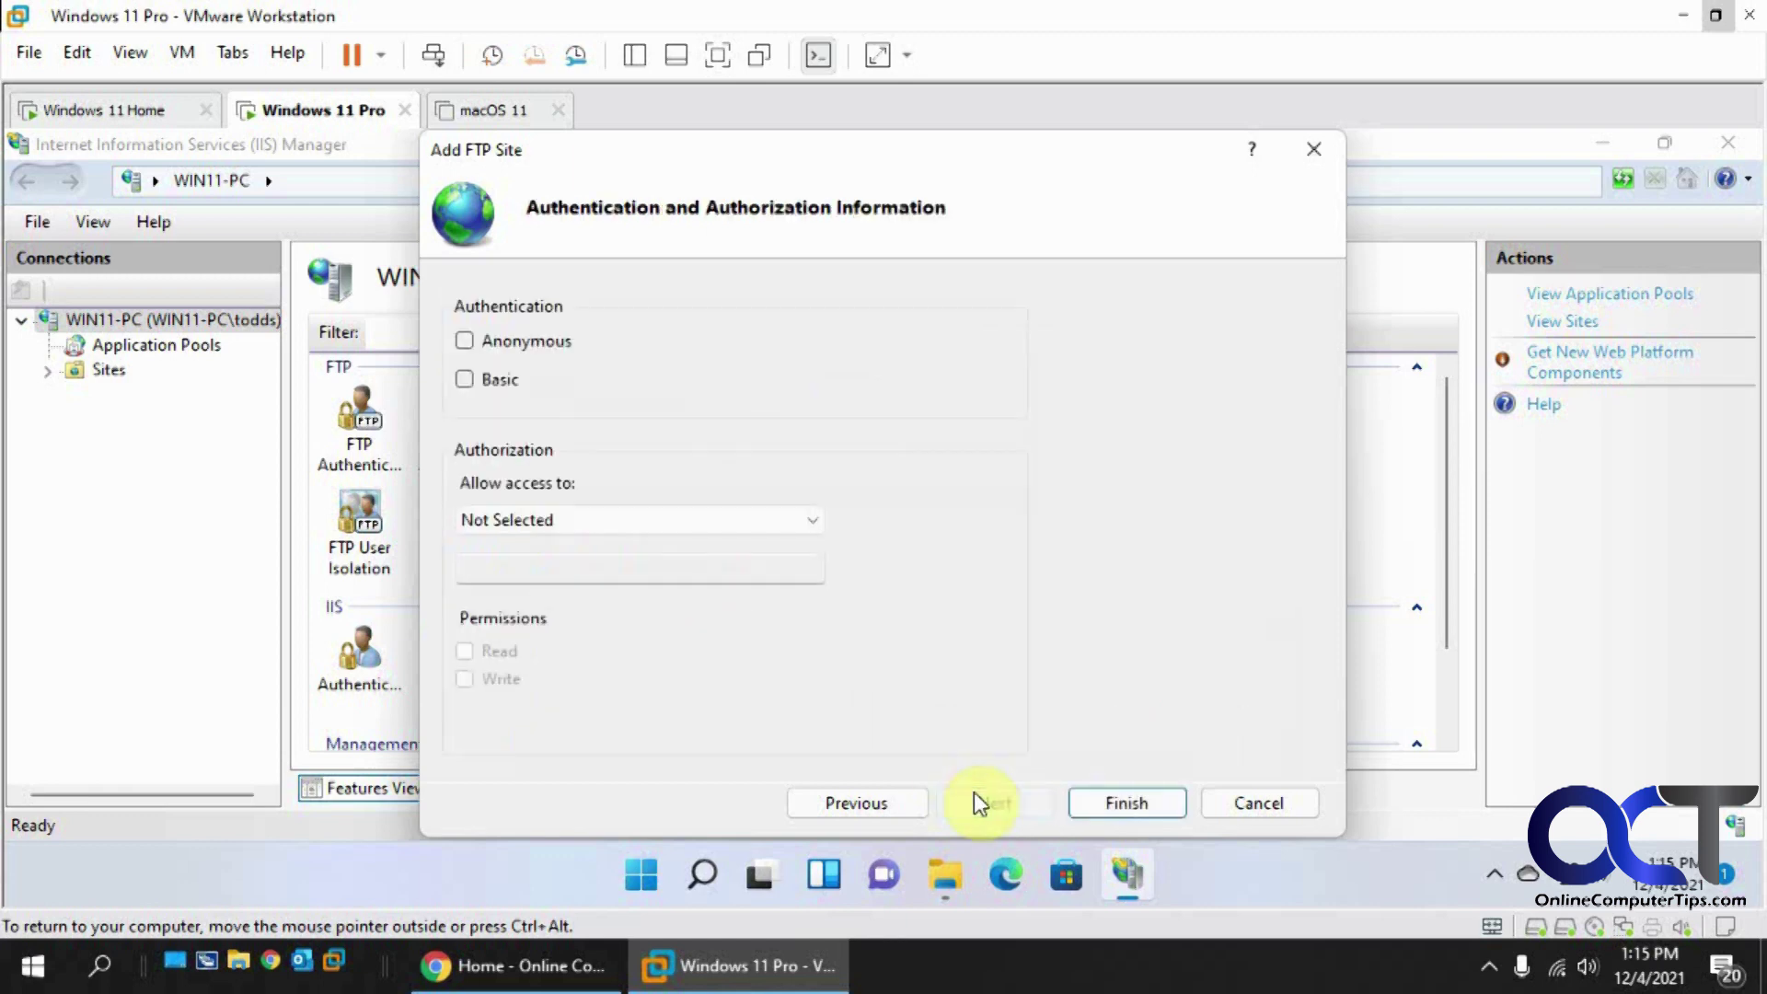
click(464, 380)
click(652, 519)
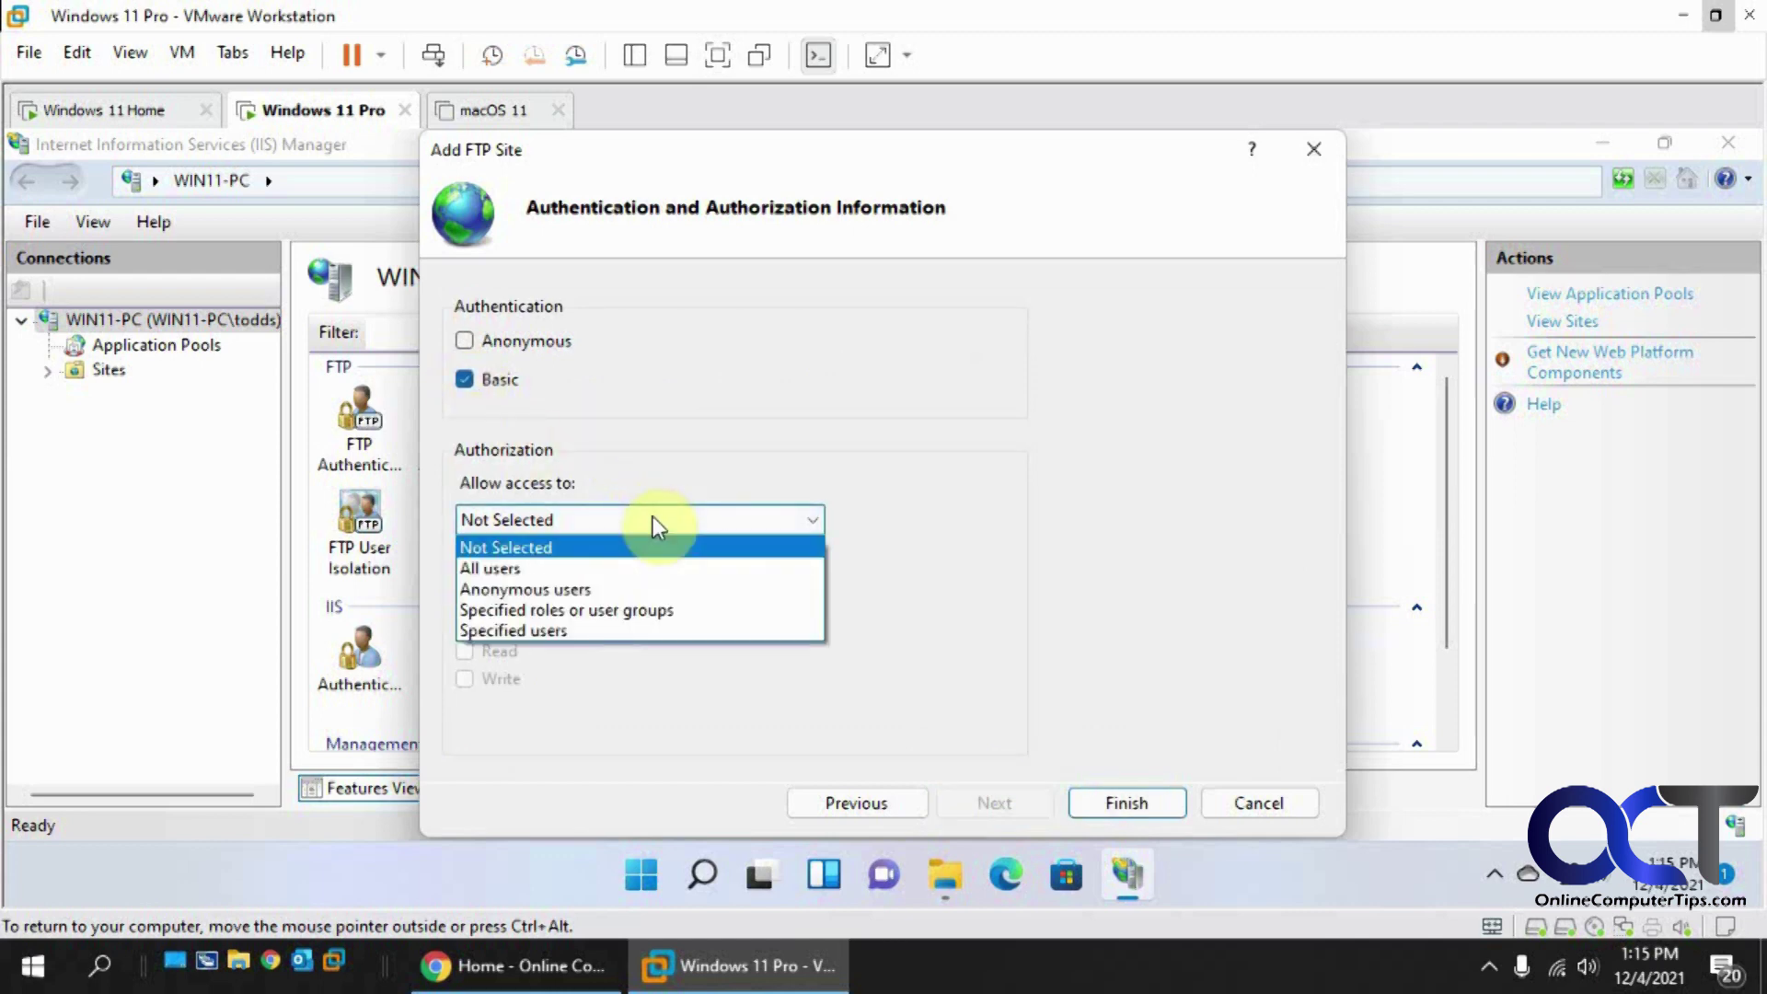
click(602, 631)
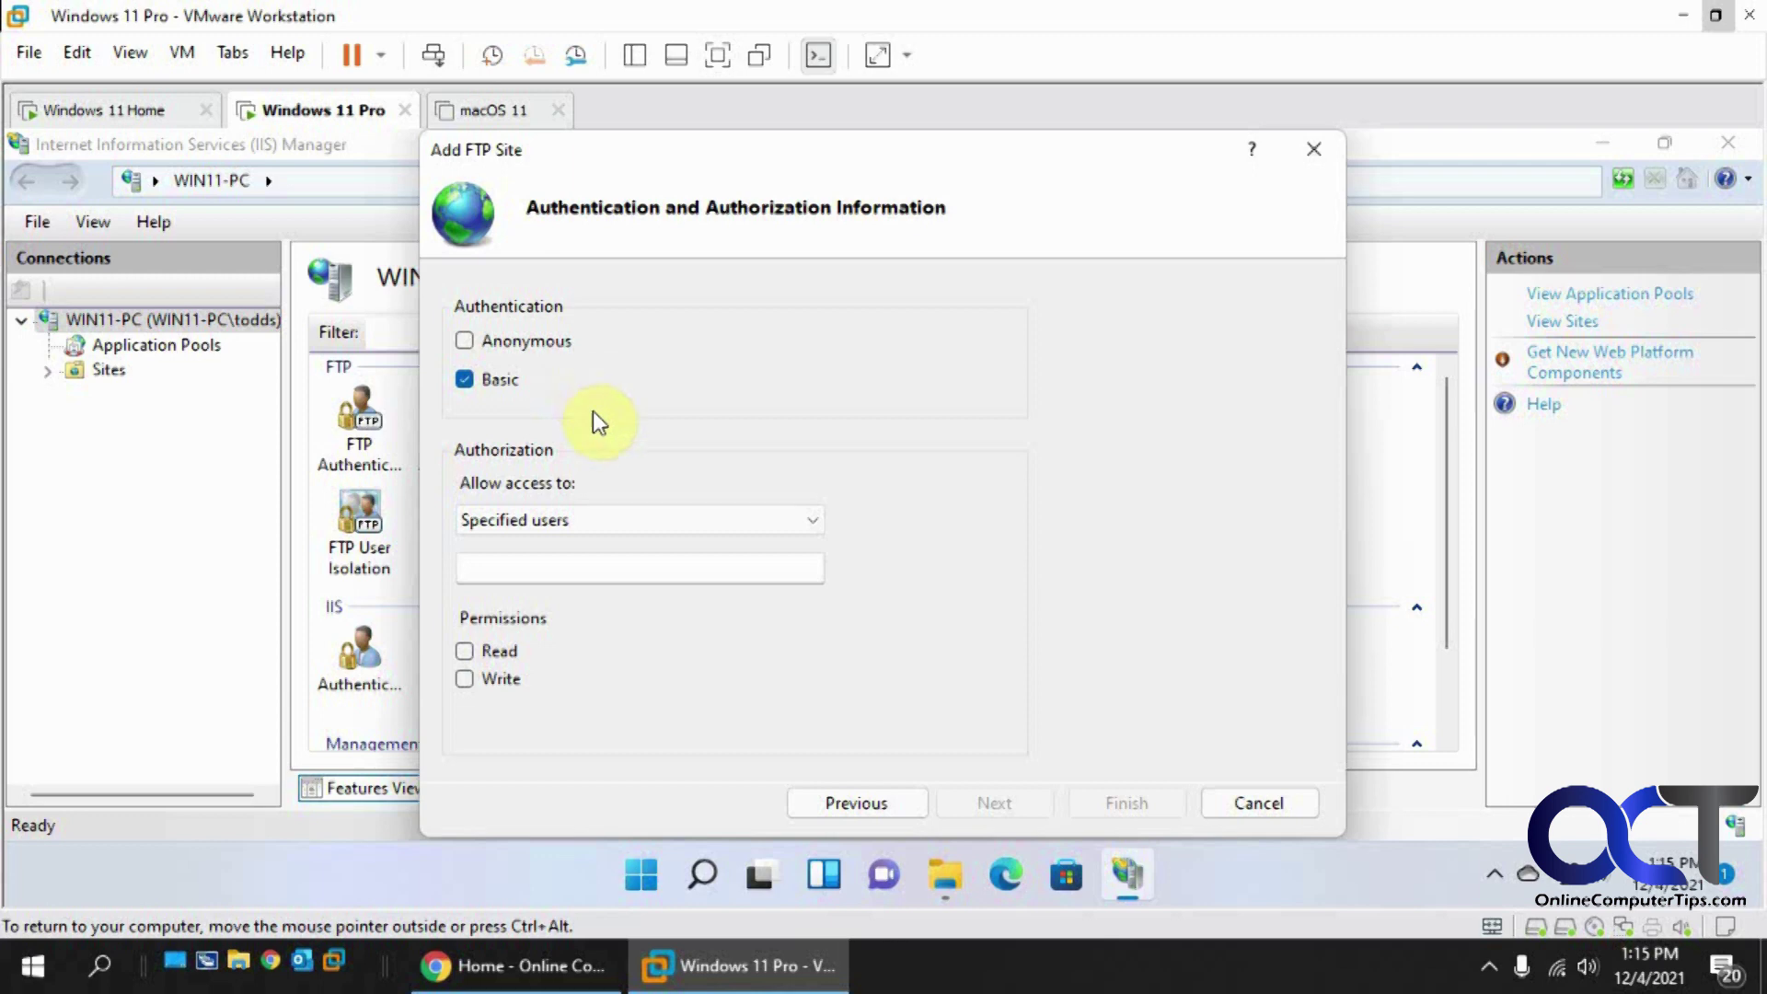
click(644, 869)
Step: In Settings > Accounts > Family & other users, add a user without a Microsoft account
click(1214, 414)
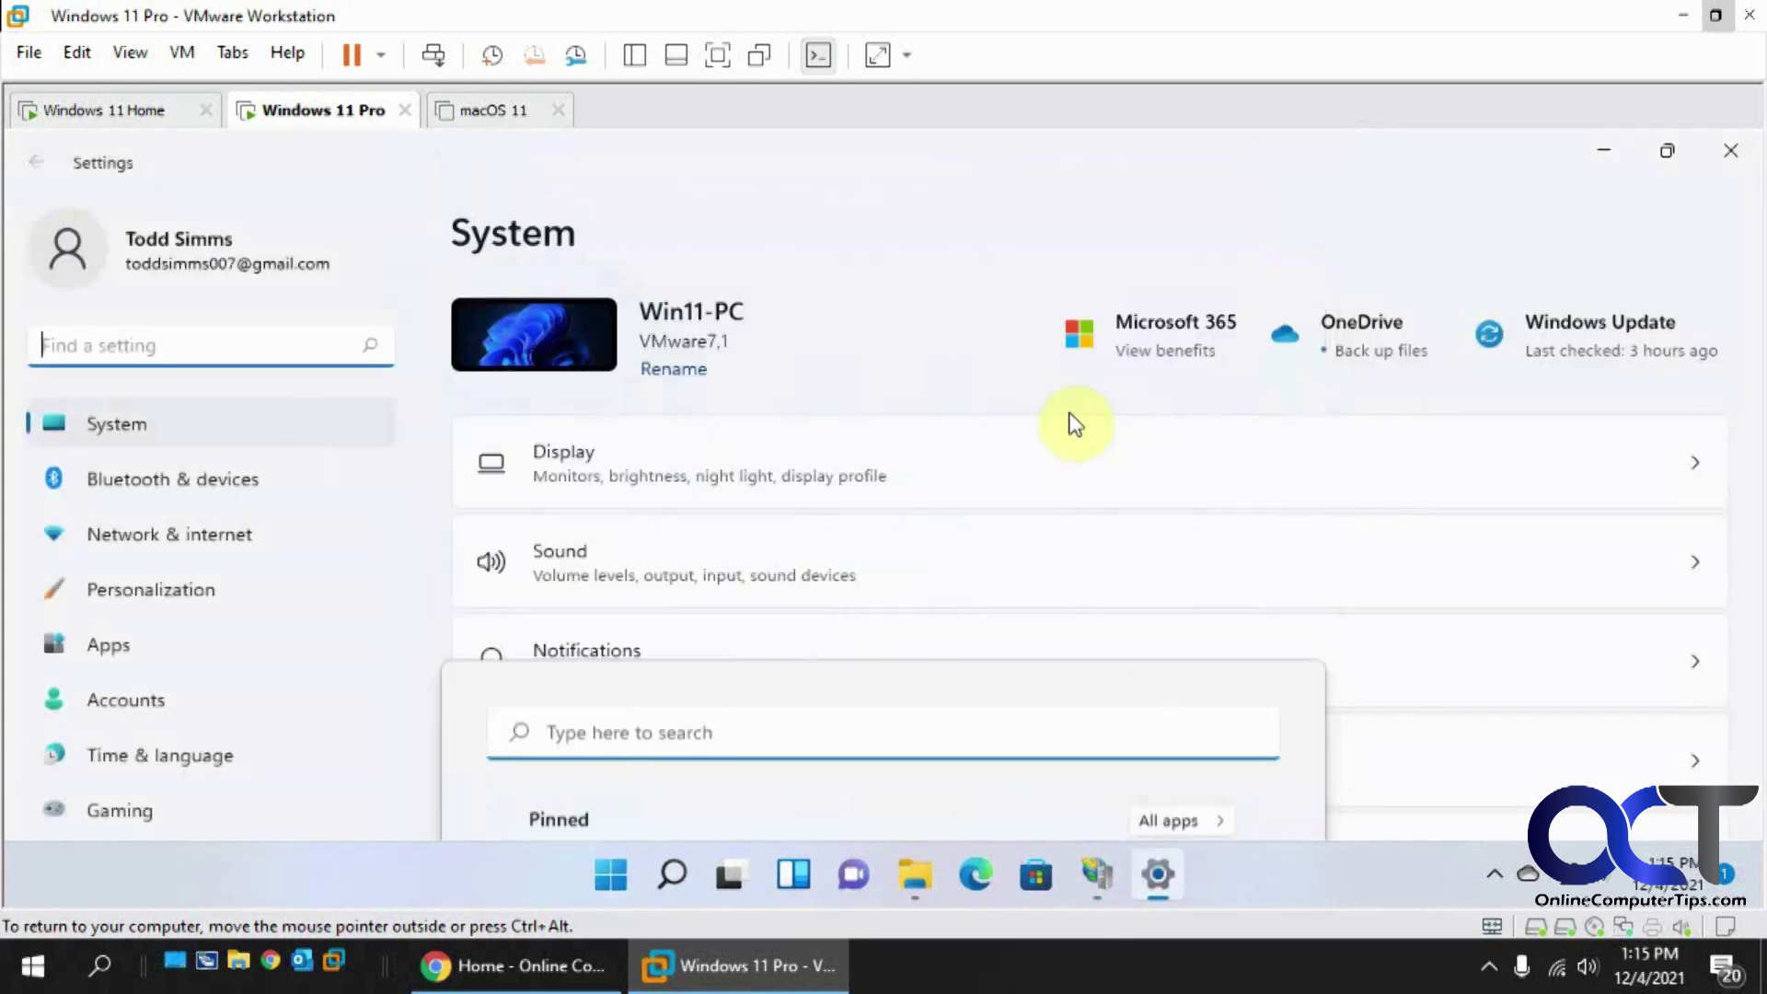
click(151, 697)
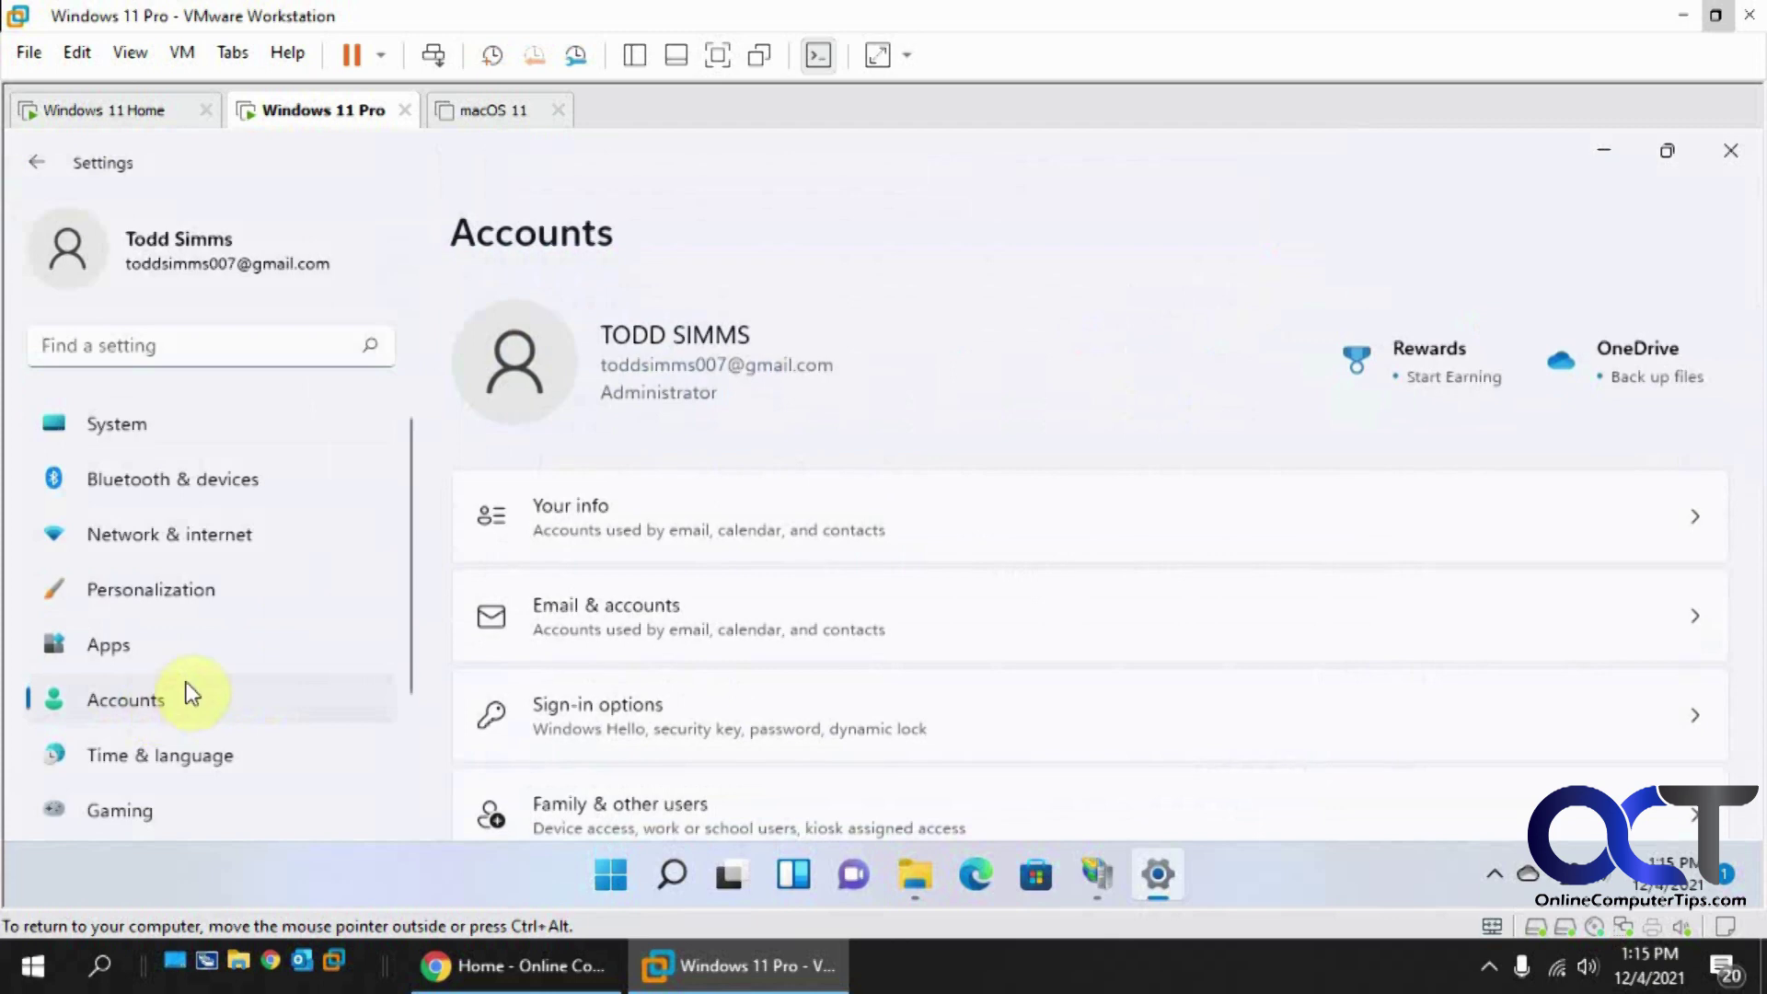
scroll(931, 598, down, 3)
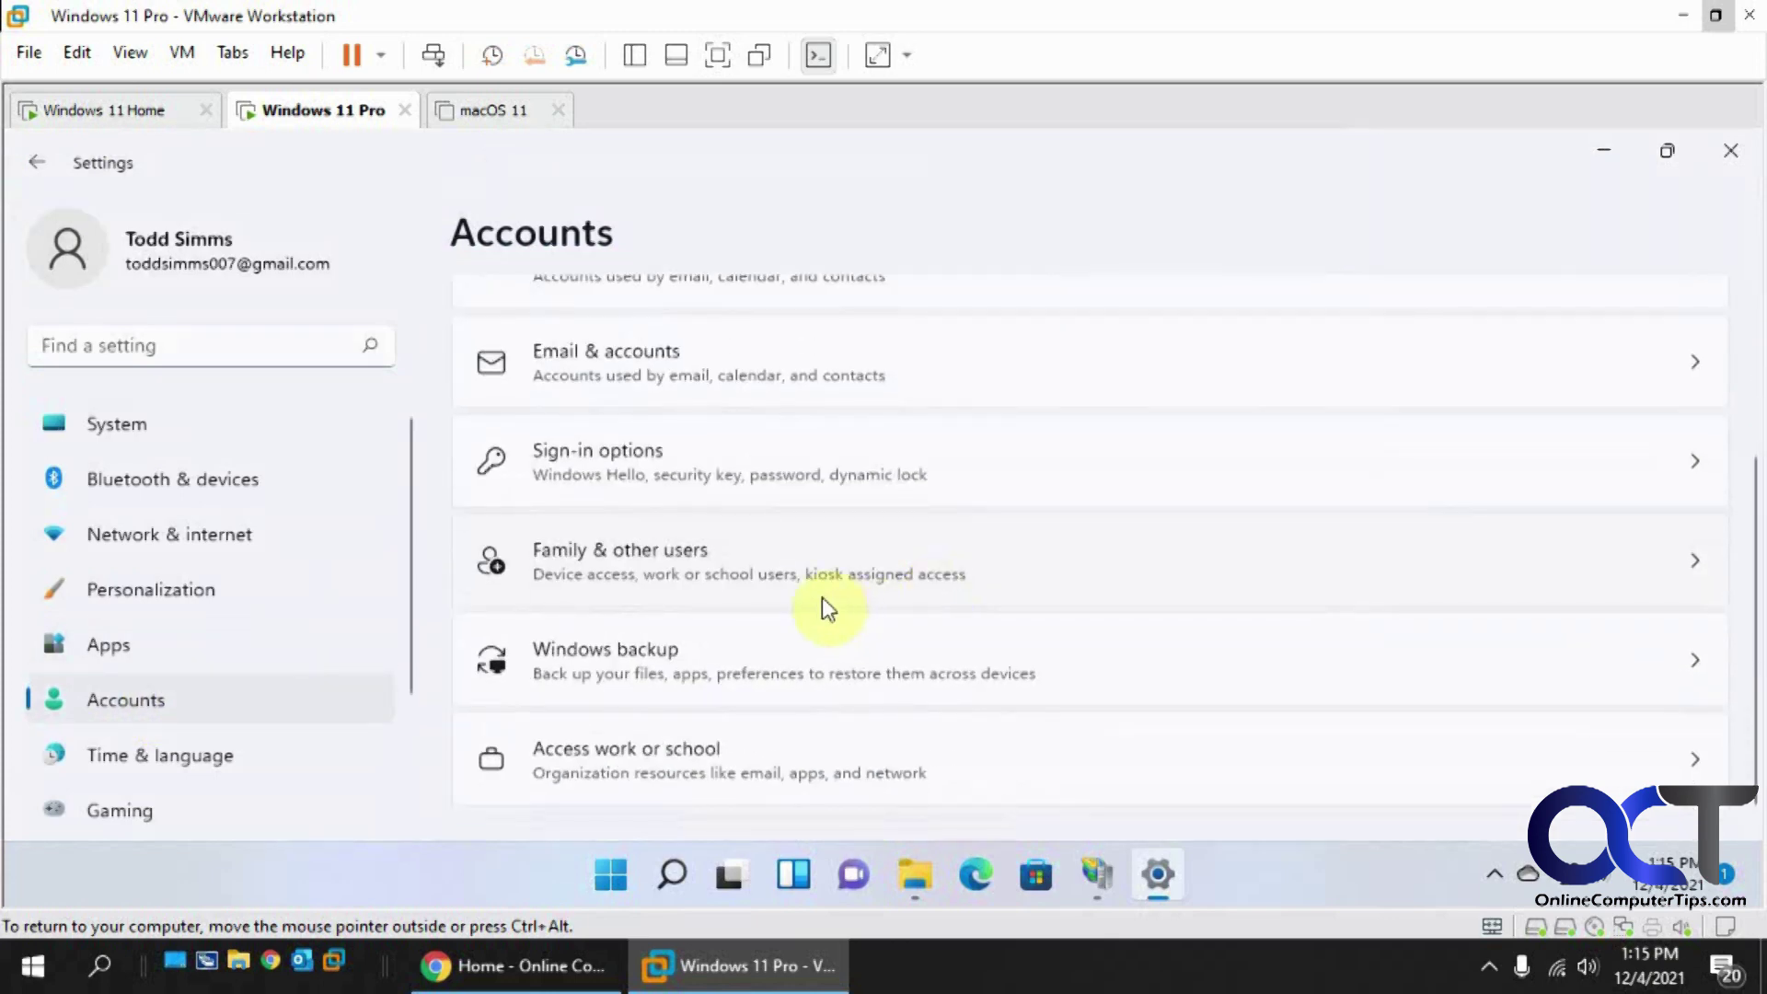
click(763, 578)
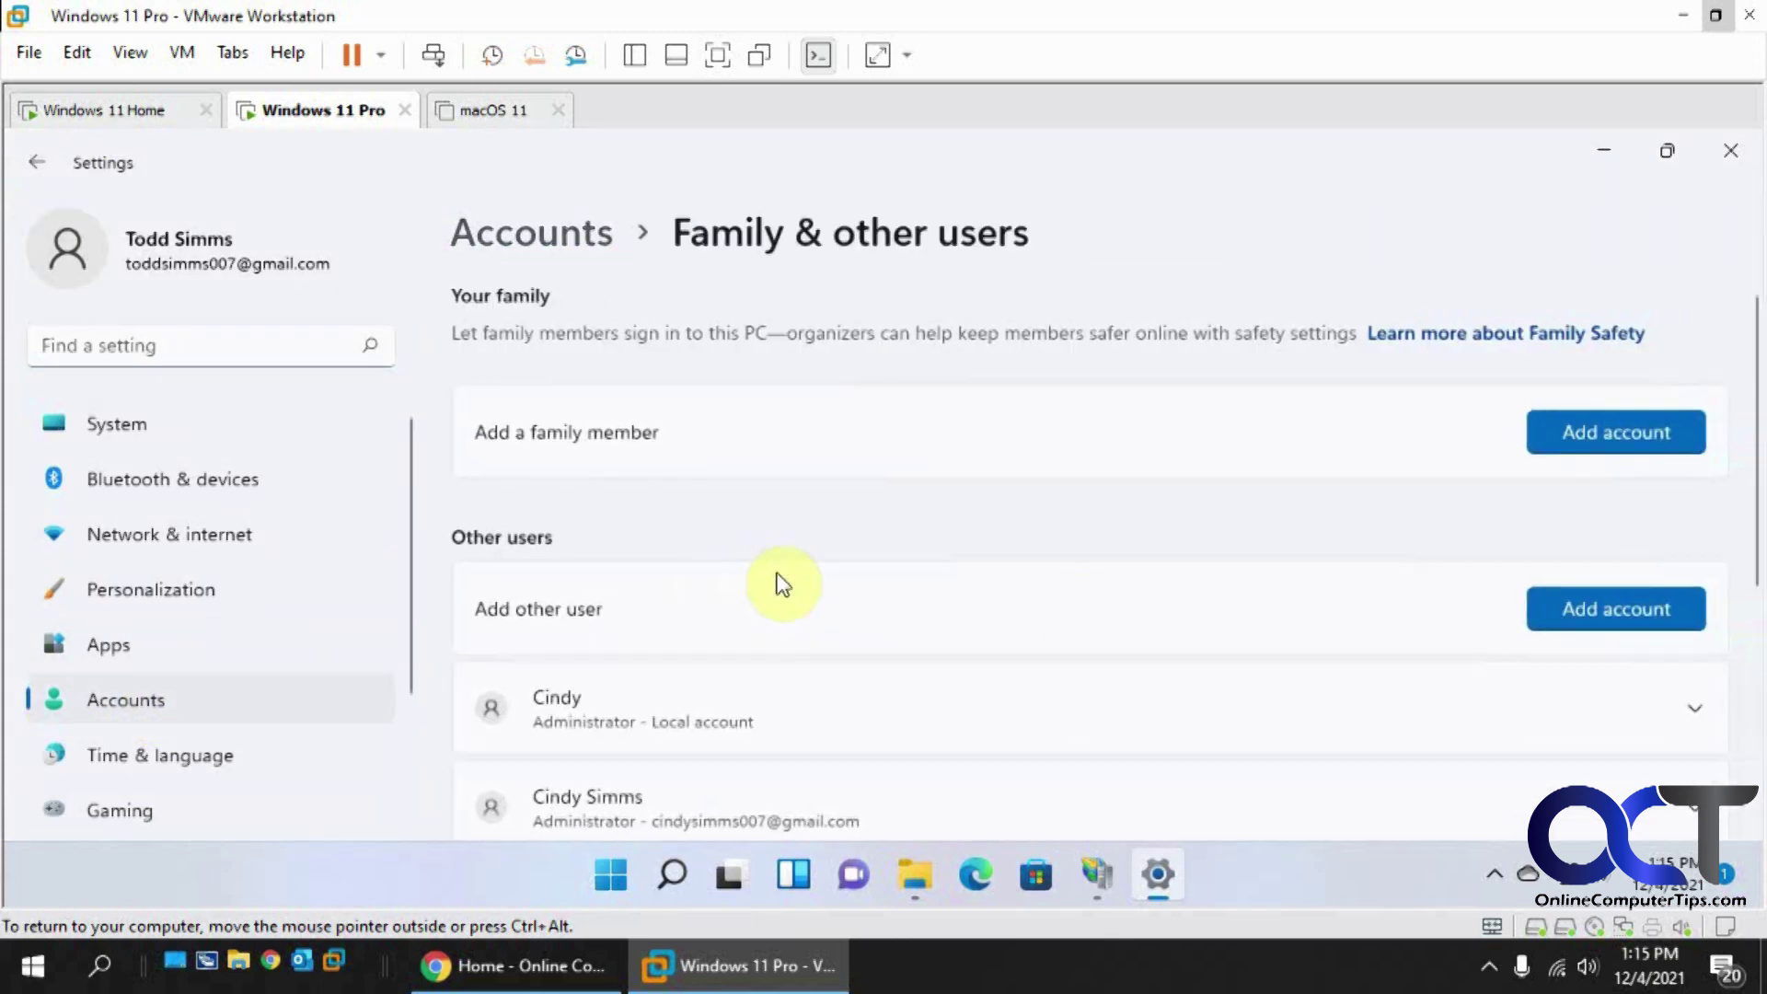
click(1555, 608)
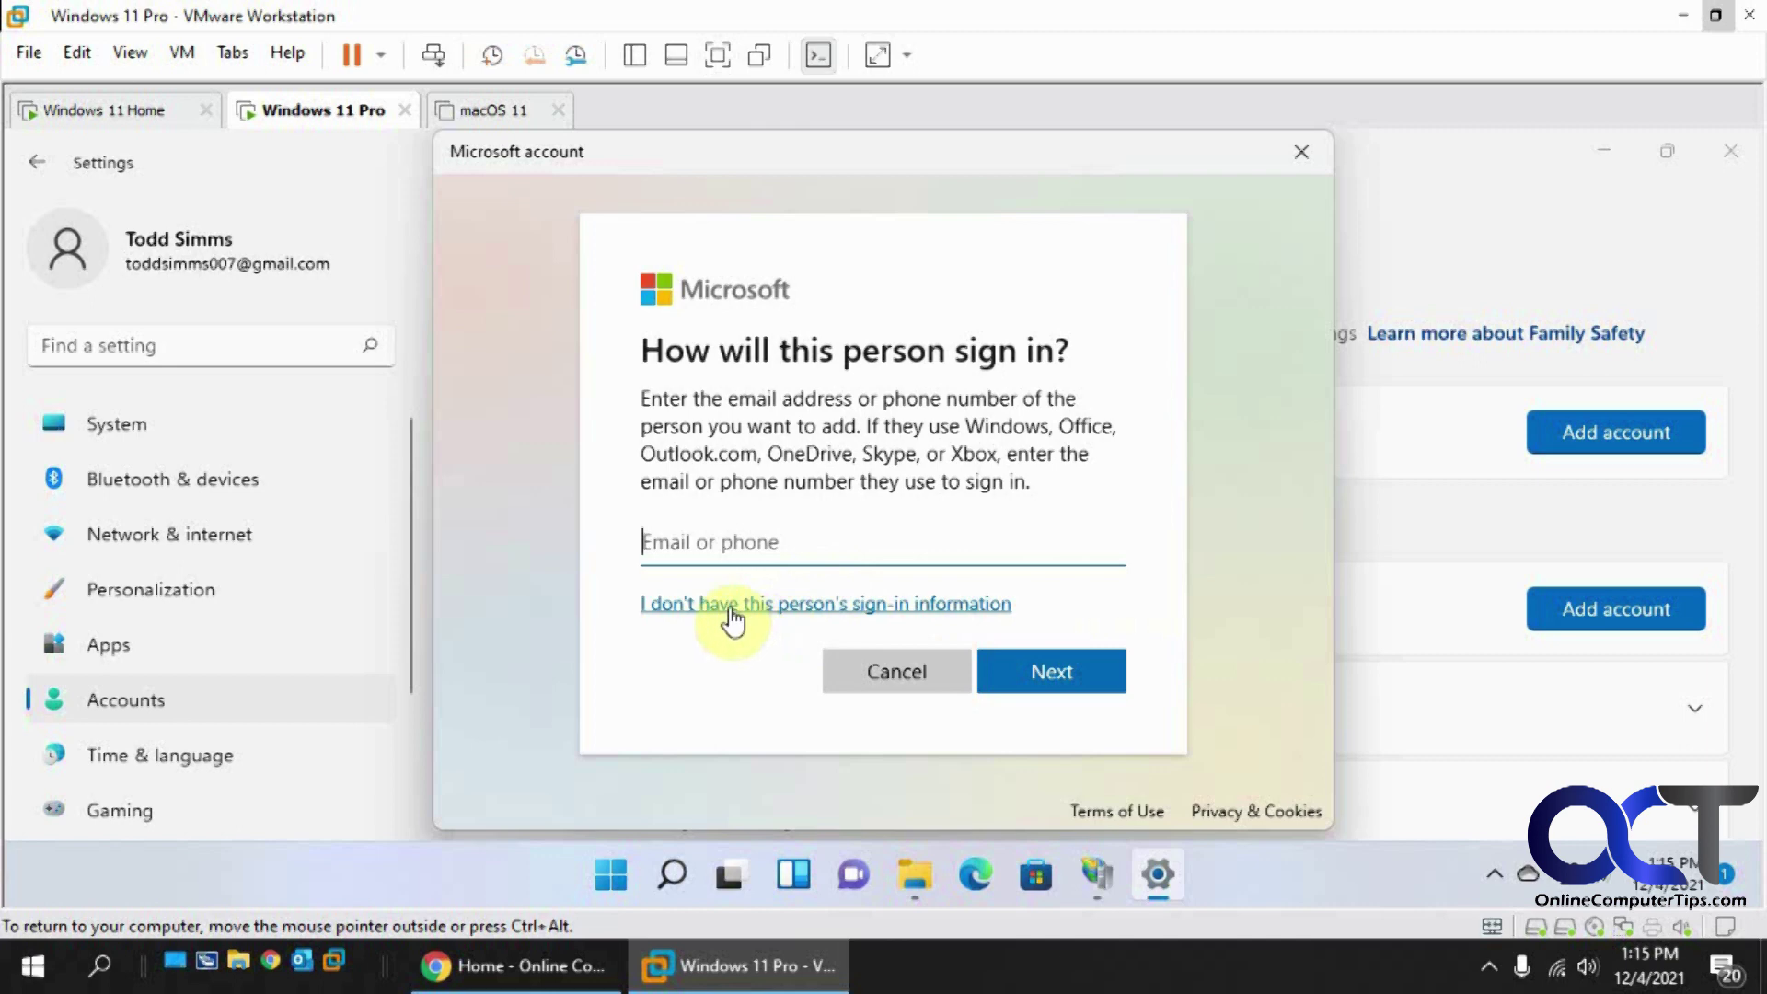
click(784, 611)
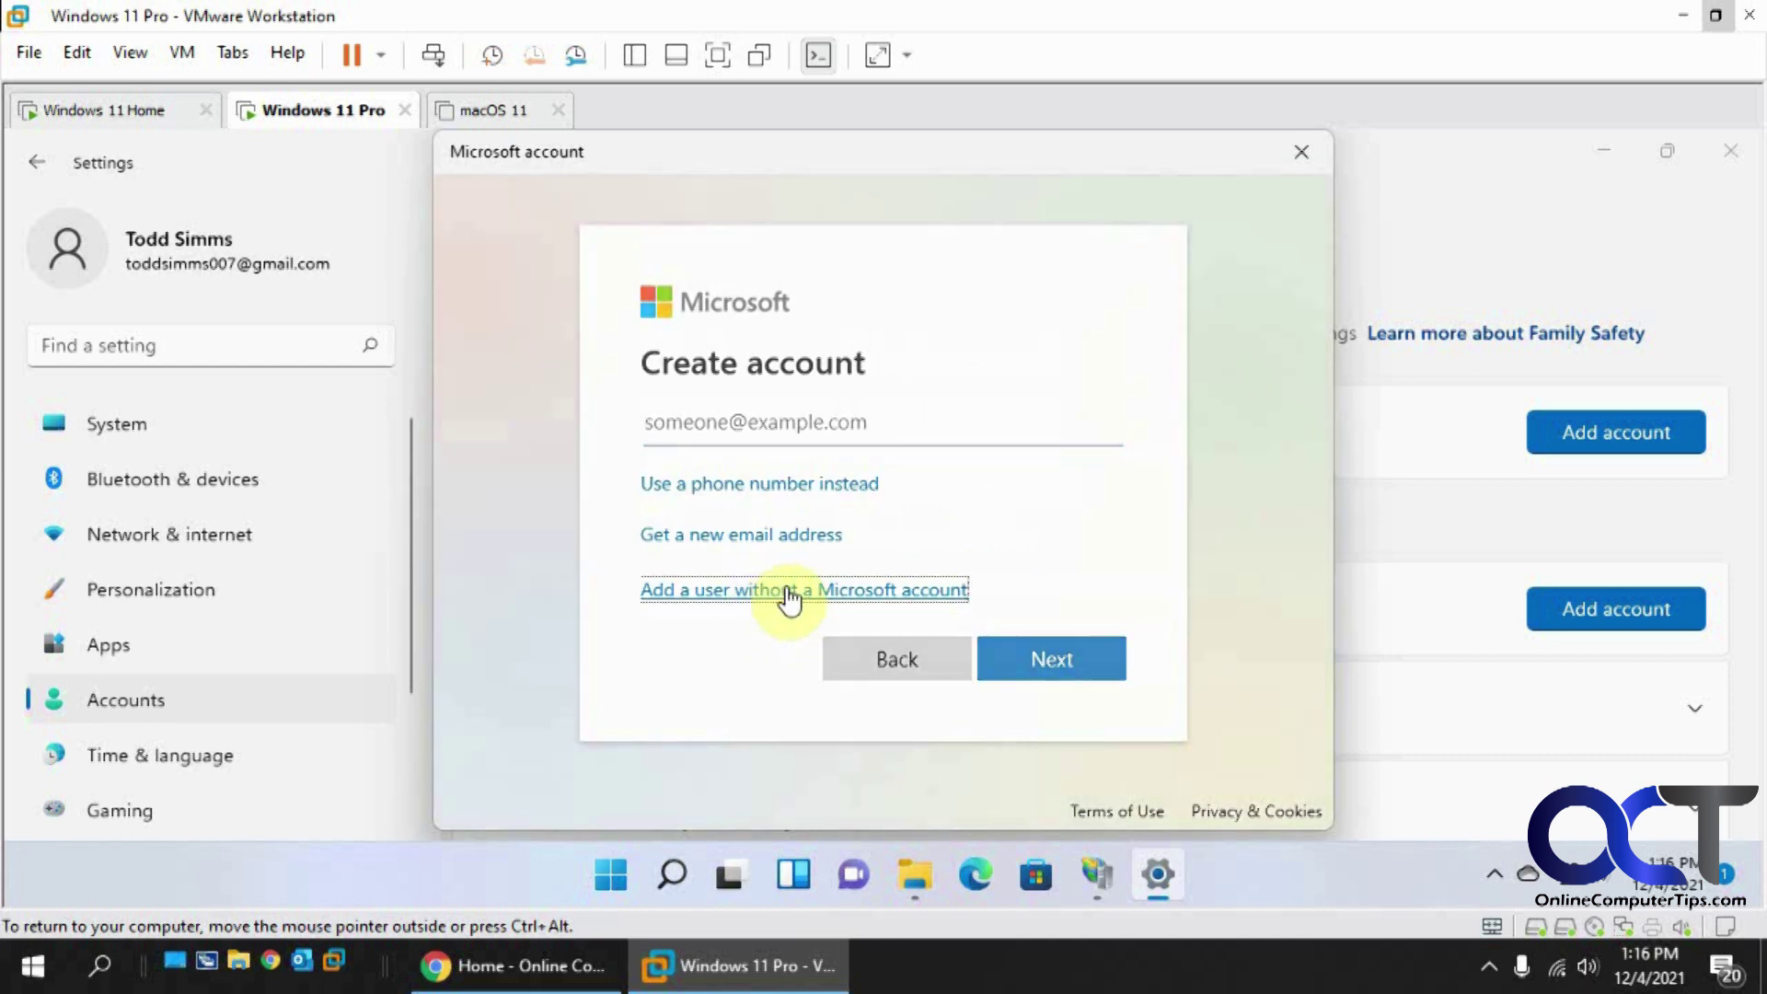
click(789, 592)
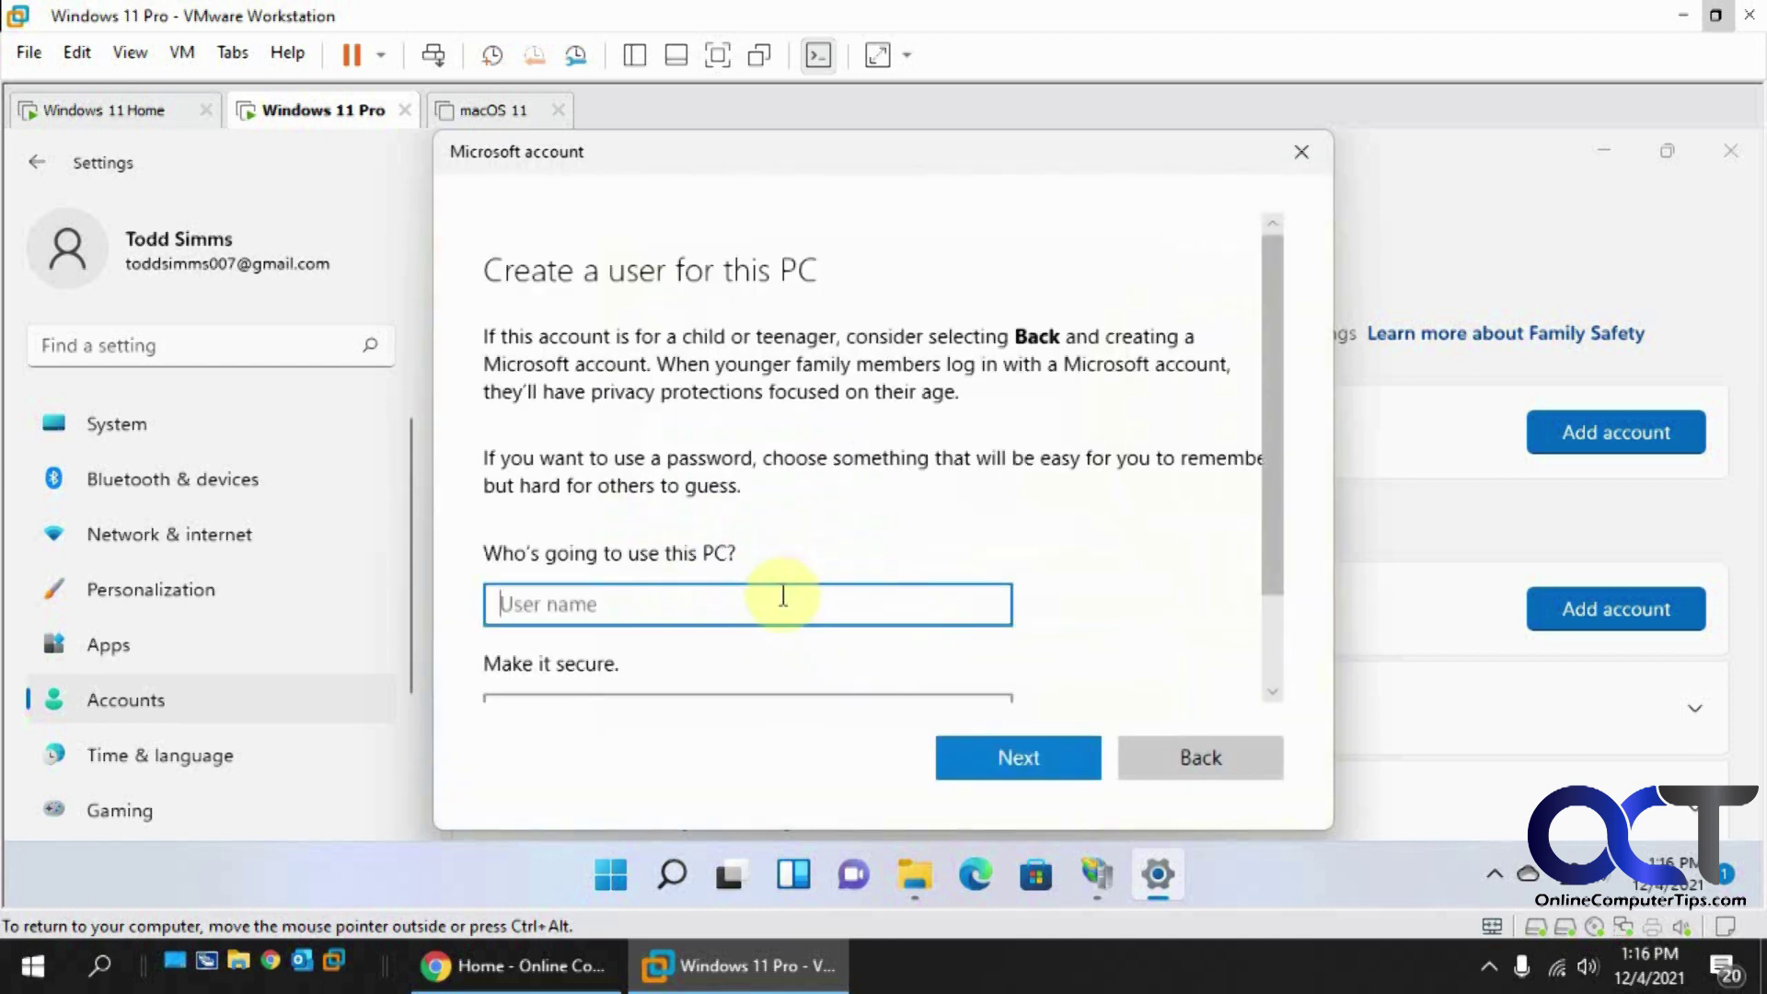
Step: Enter the user name ftp and enter and confirm the account password
text(ftp)
scroll(784, 595, down, 1)
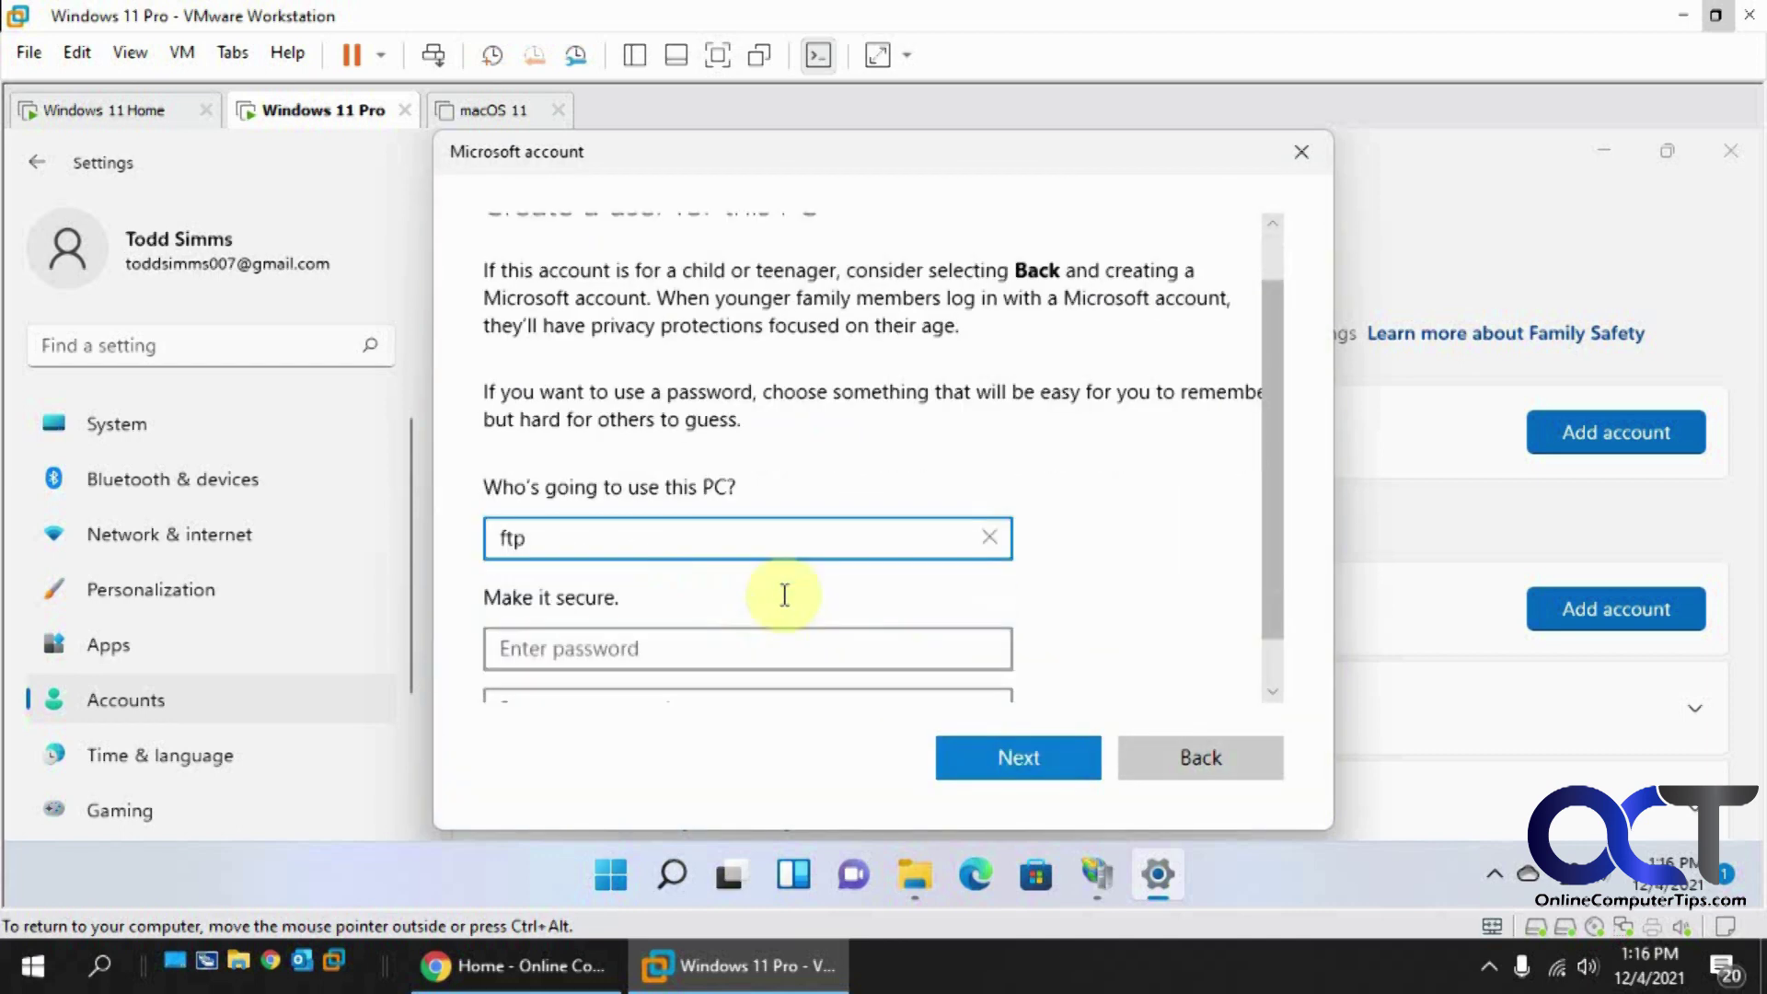
click(758, 630)
text(••••••••)
scroll(720, 573, down, 2)
click(719, 556)
text(••••••••)
scroll(809, 563, down, 1)
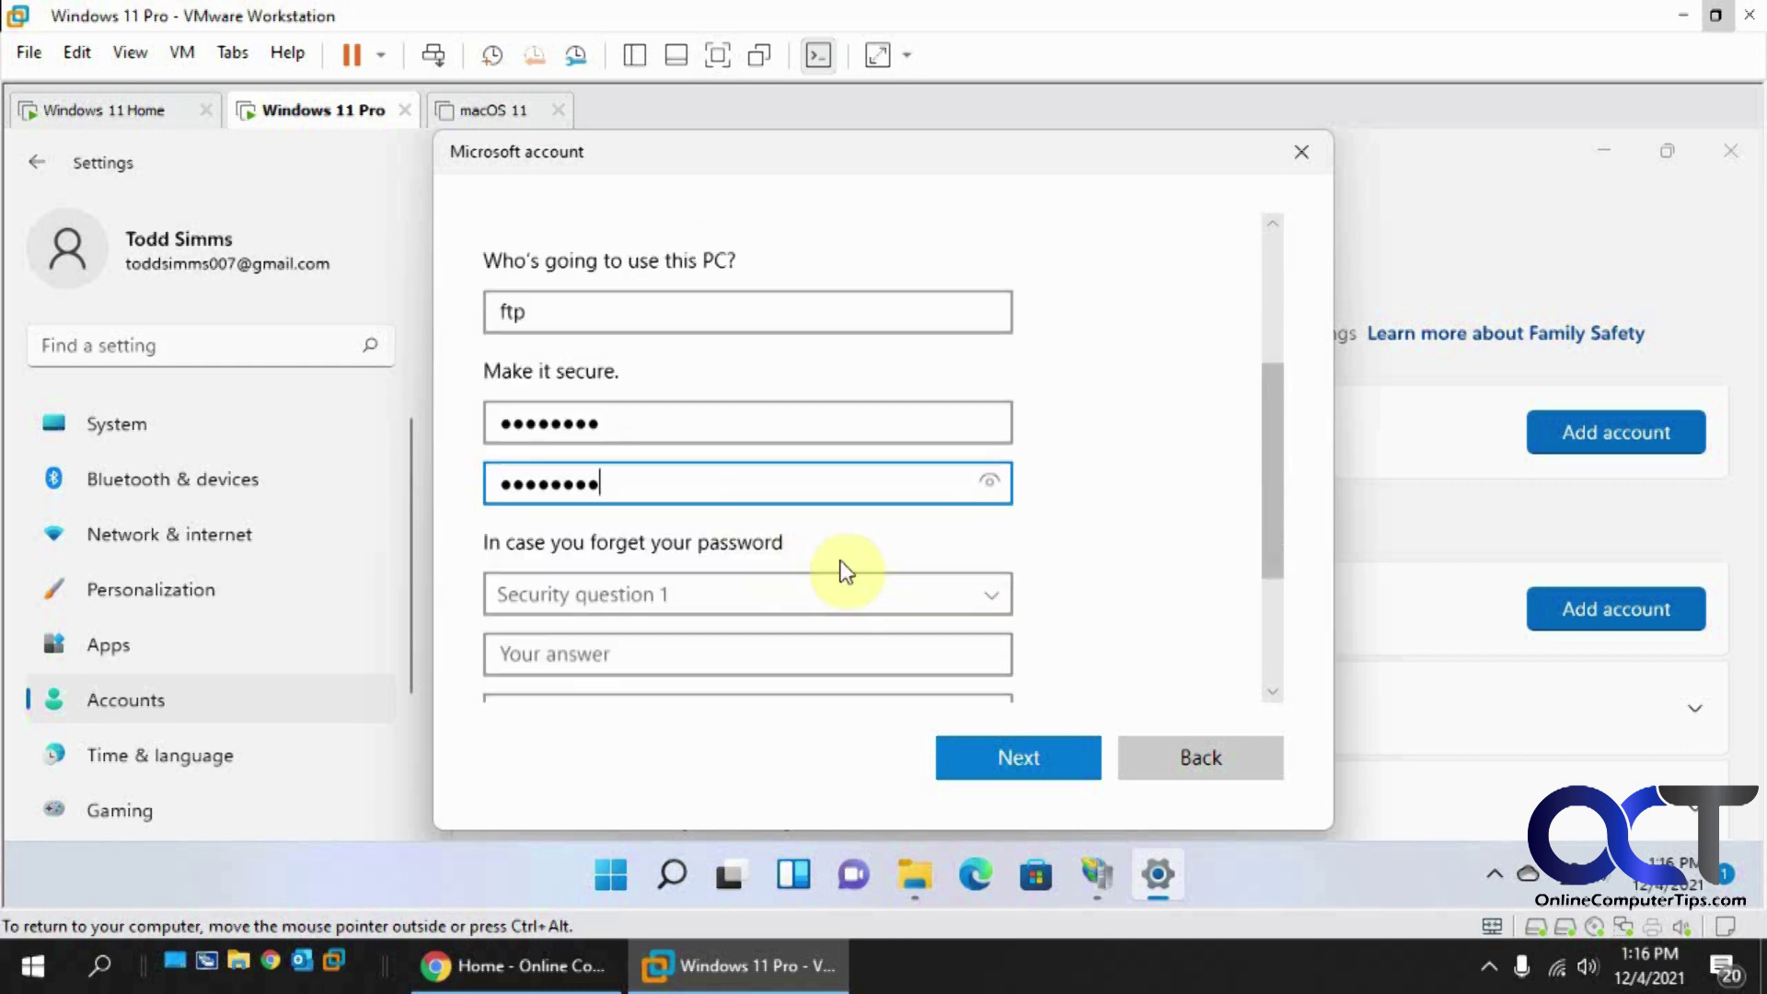
Step: Pick the first pet's name and birth city security questions and fill in their answers
click(997, 594)
click(879, 621)
click(746, 650)
text(rover)
scroll(754, 649, down, 1)
click(755, 644)
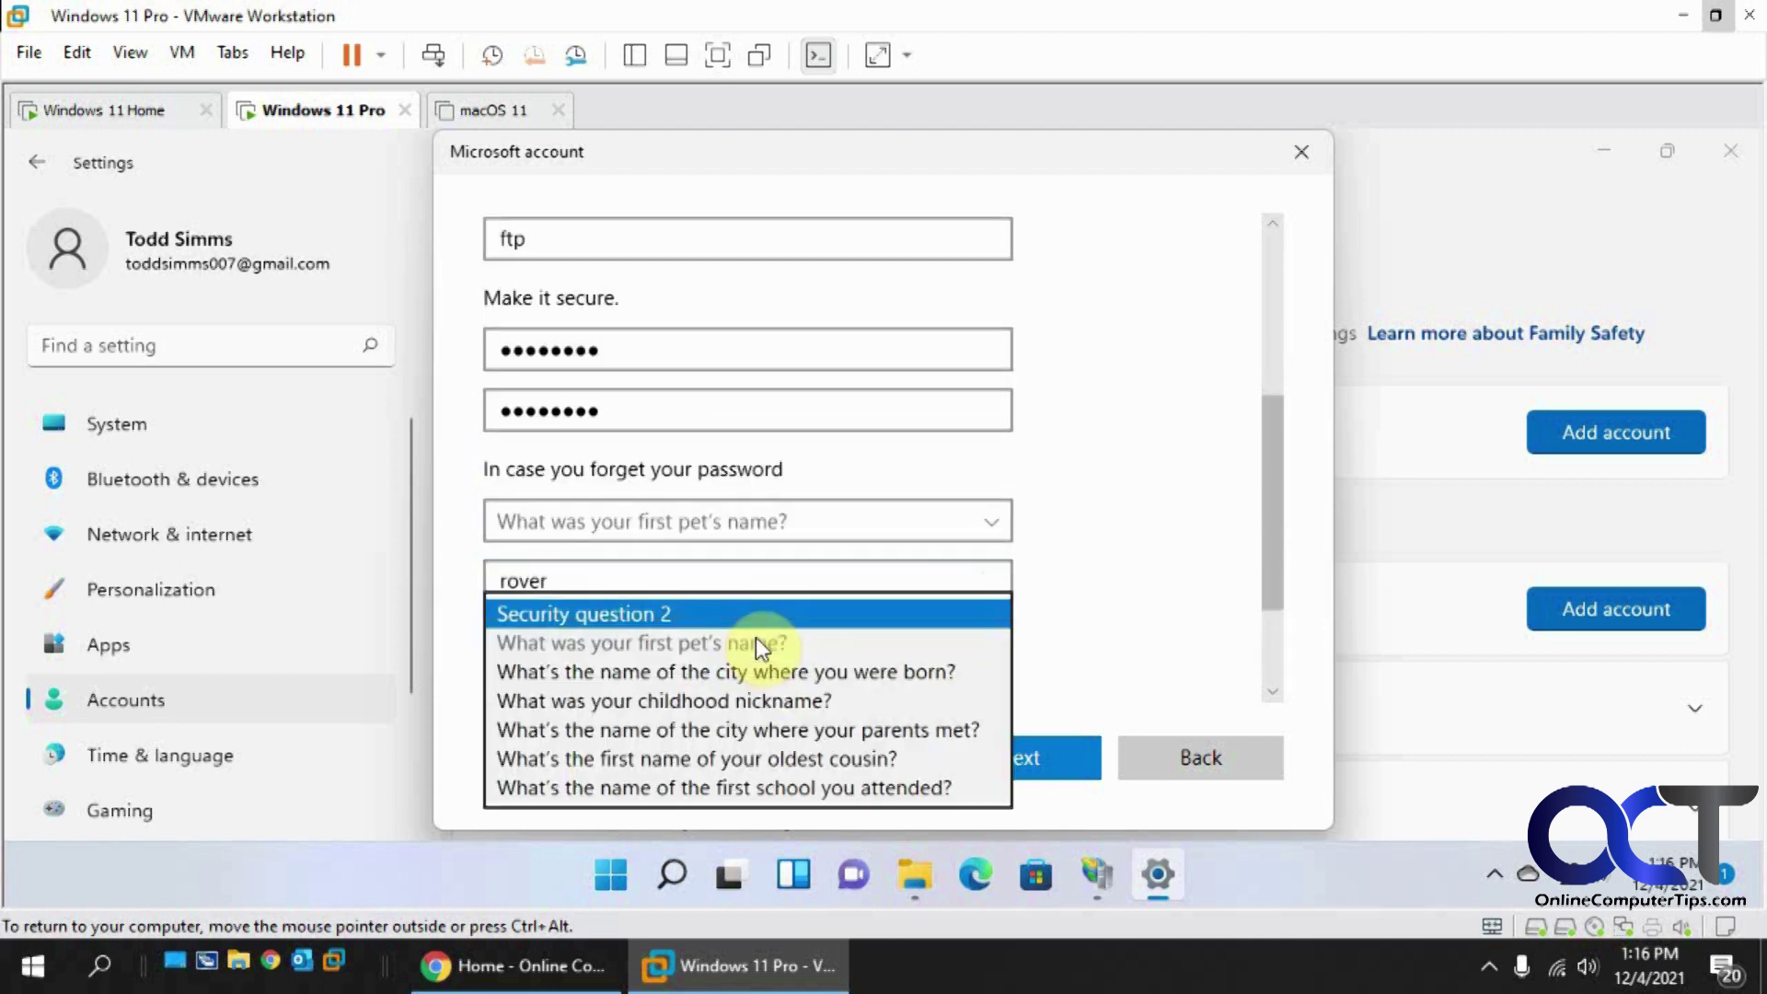
click(736, 666)
scroll(688, 688, down, 1)
click(678, 629)
text(new york)
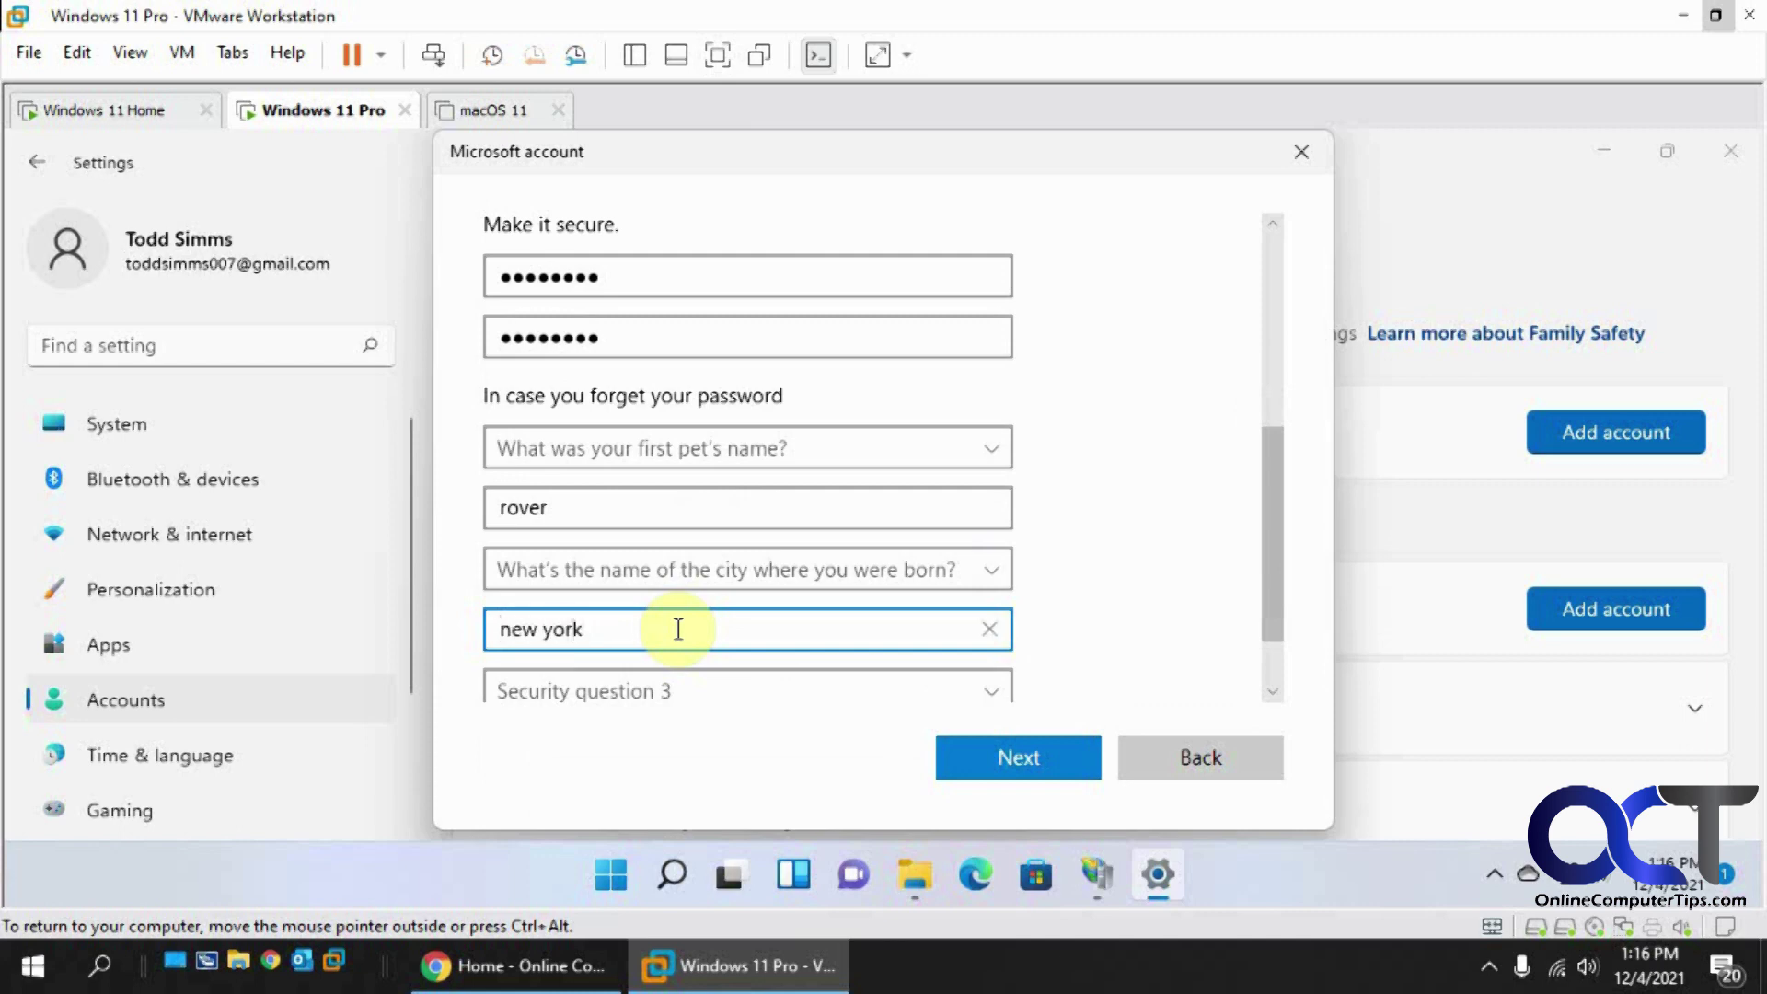
Step: Answer the childhood nickname security question and finish creating the ftp account
scroll(704, 653, down, 1)
click(702, 619)
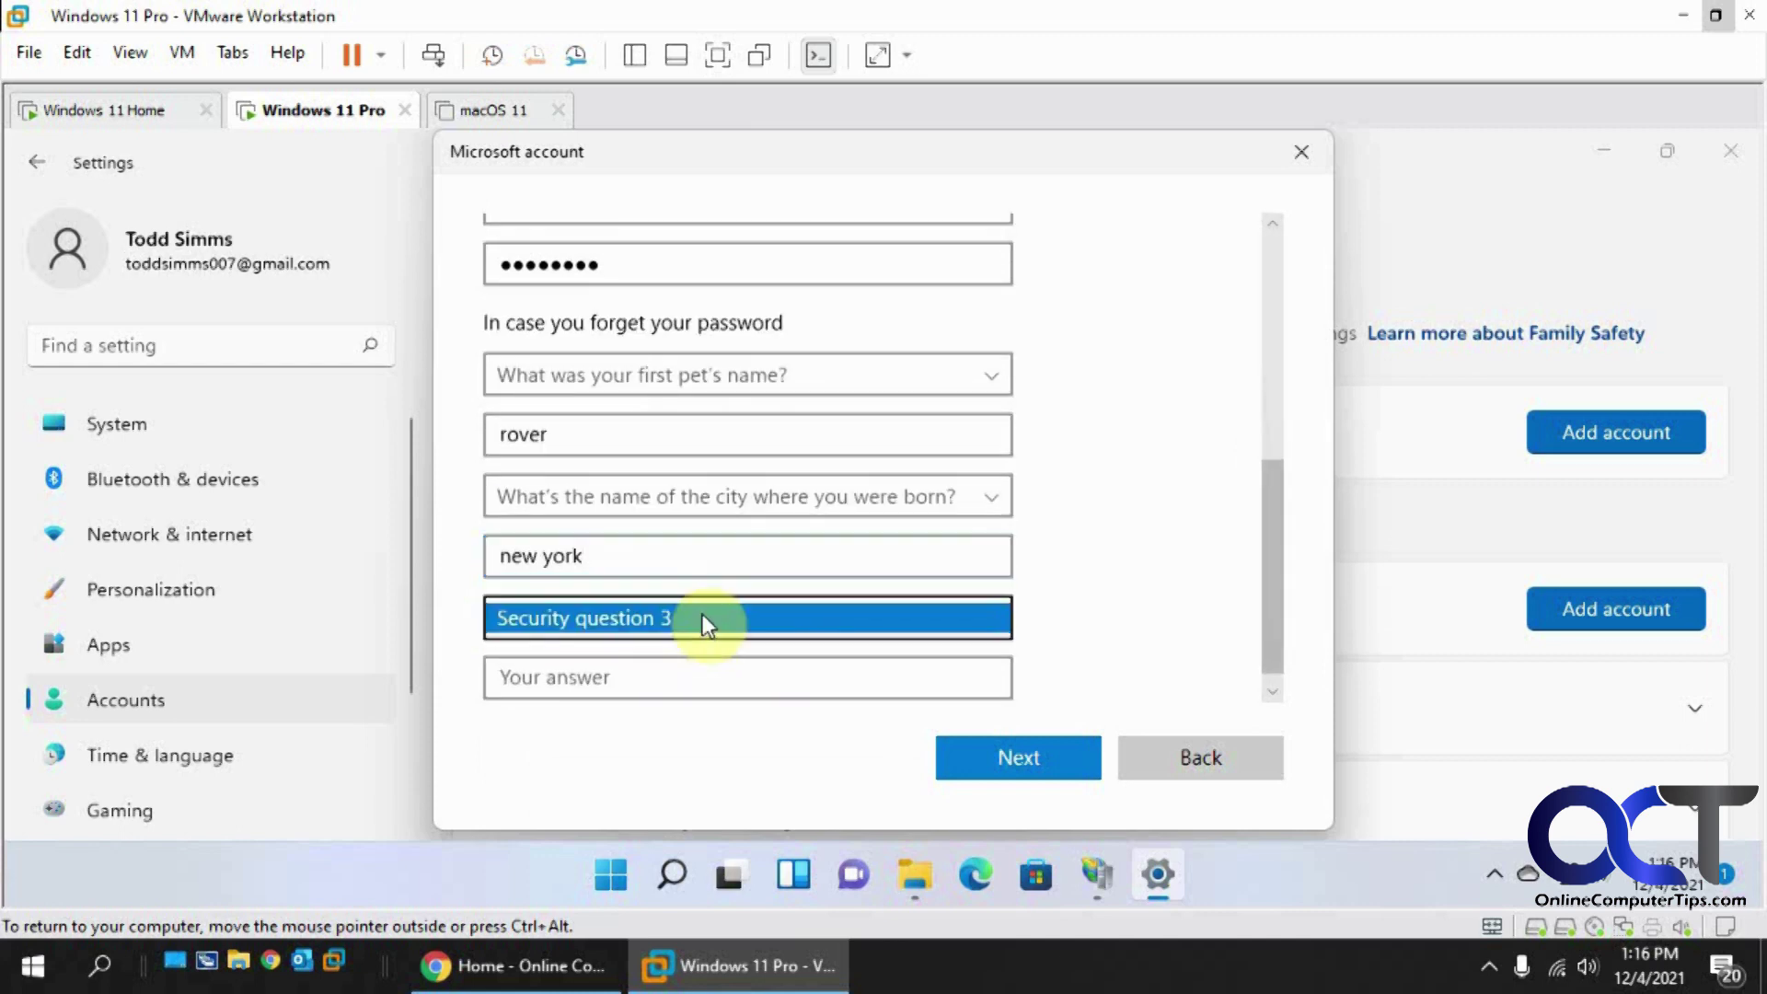
click(676, 709)
click(658, 682)
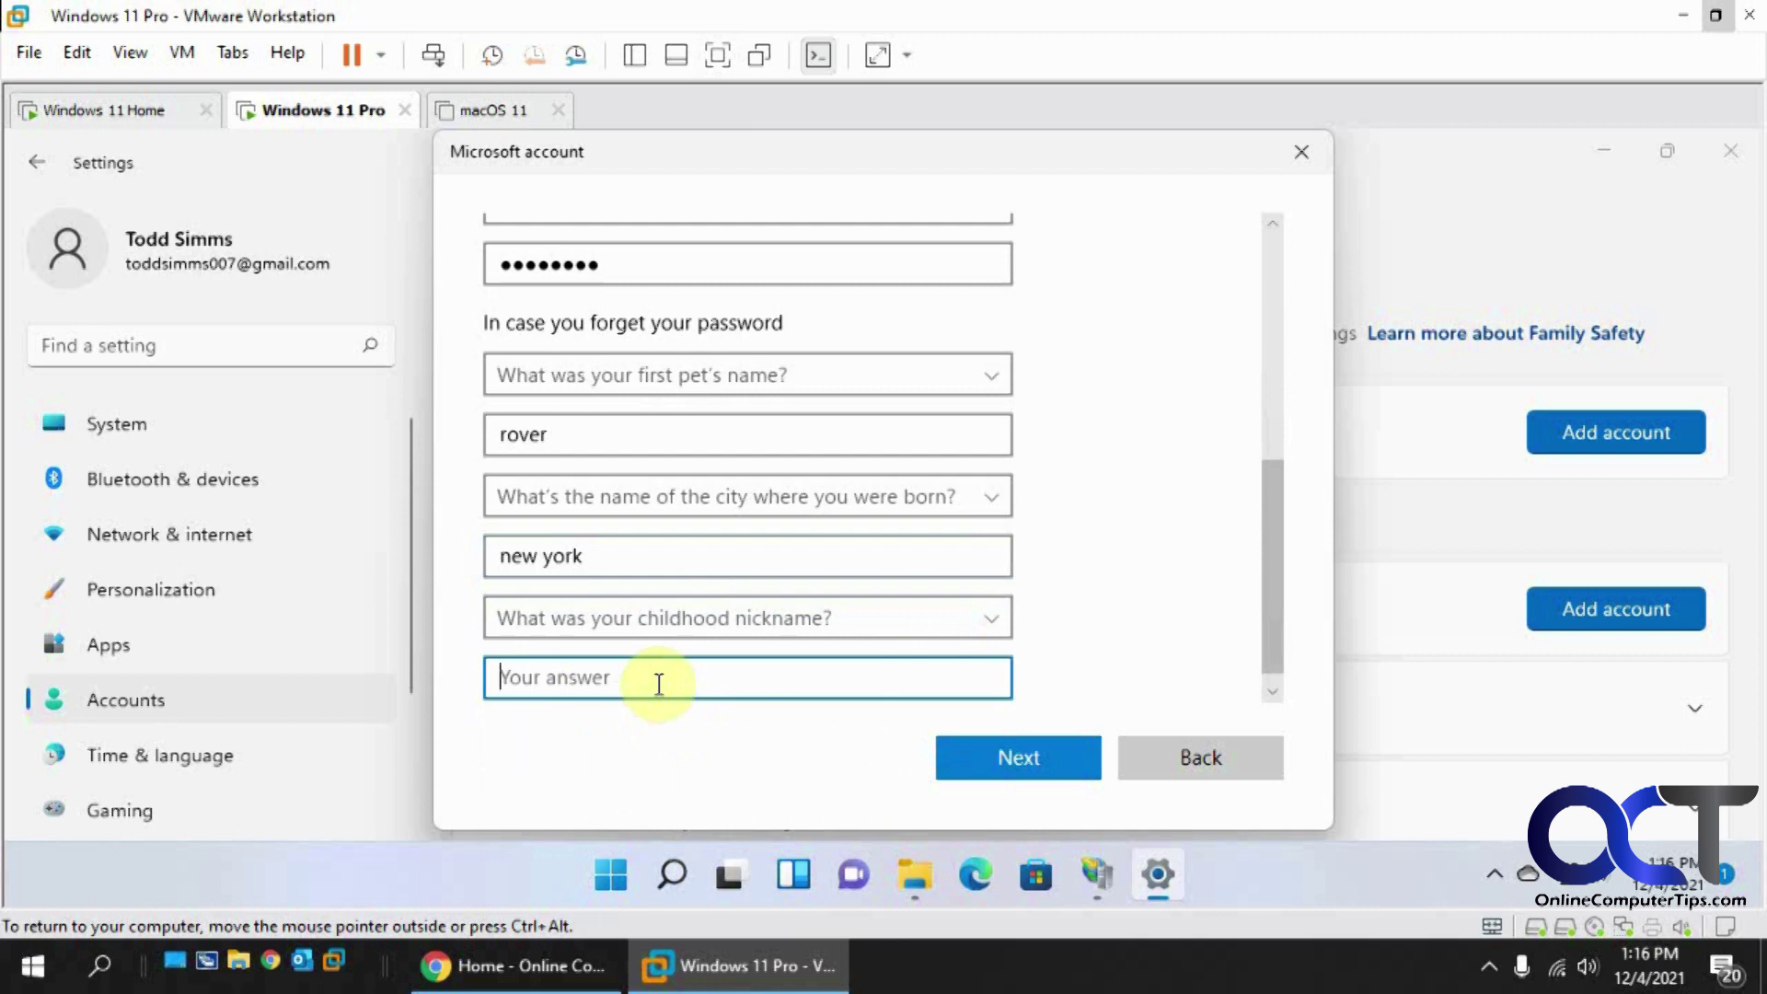
text(tommhy)
key(BackSpace)
key(BackSpace)
text(y)
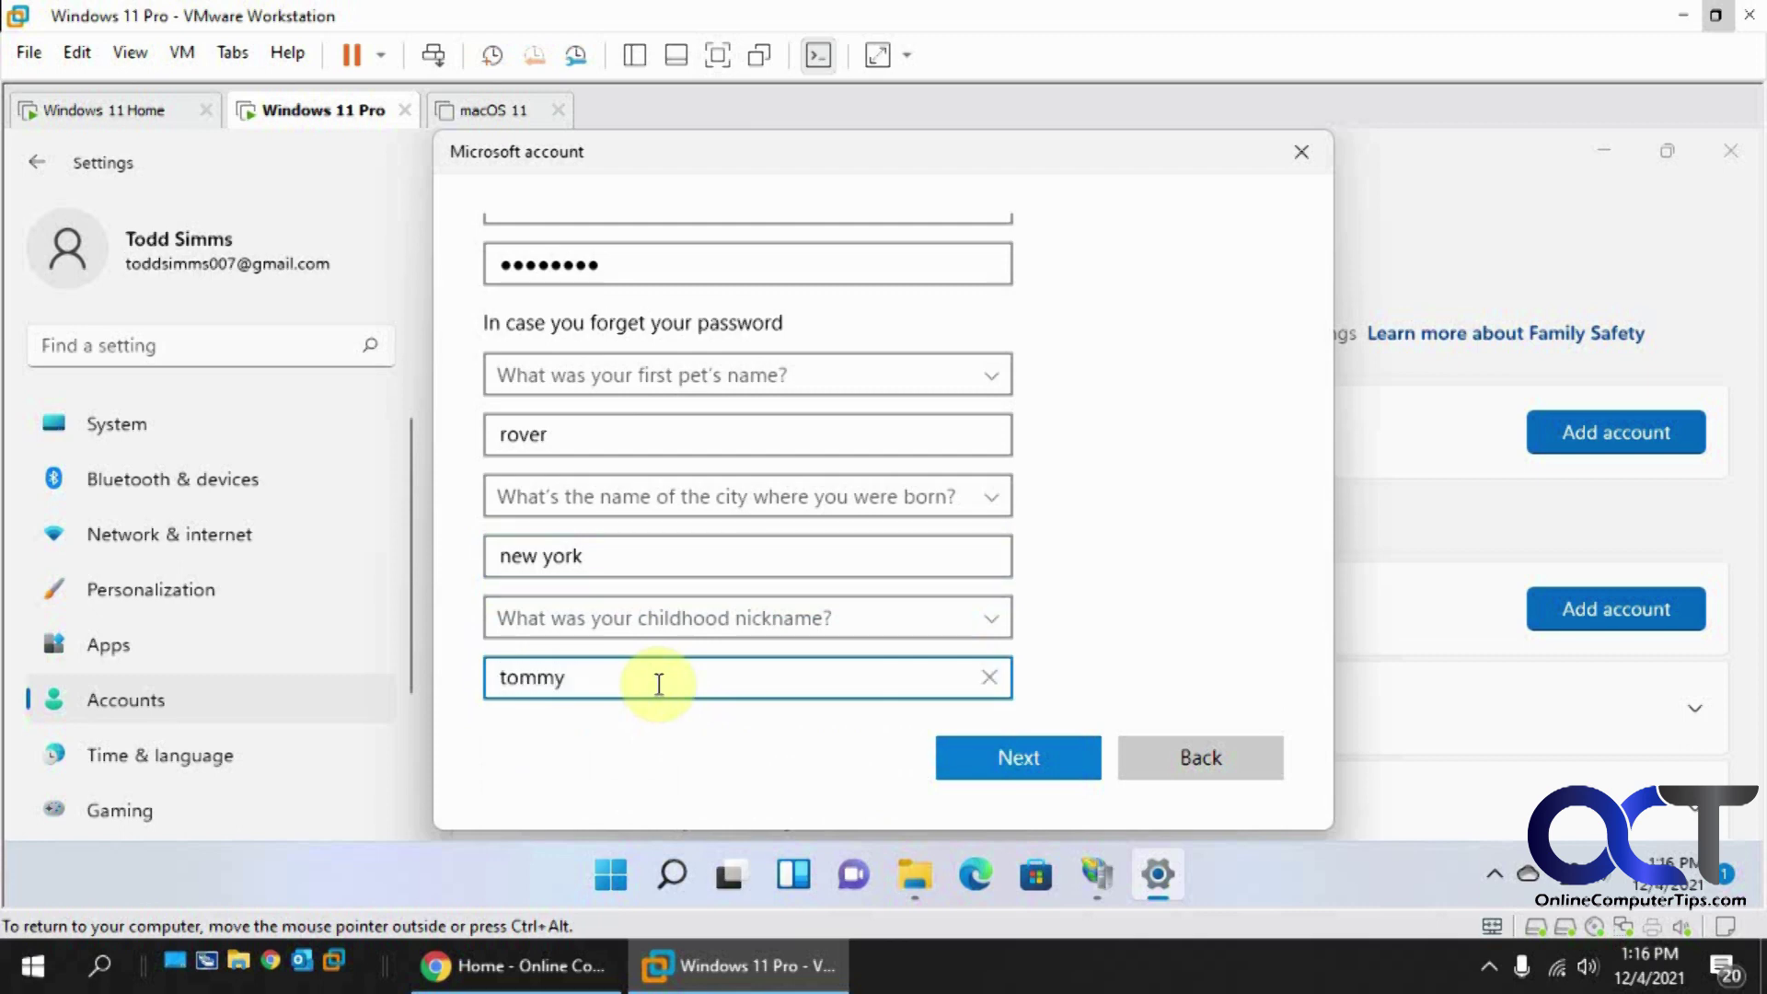
click(968, 759)
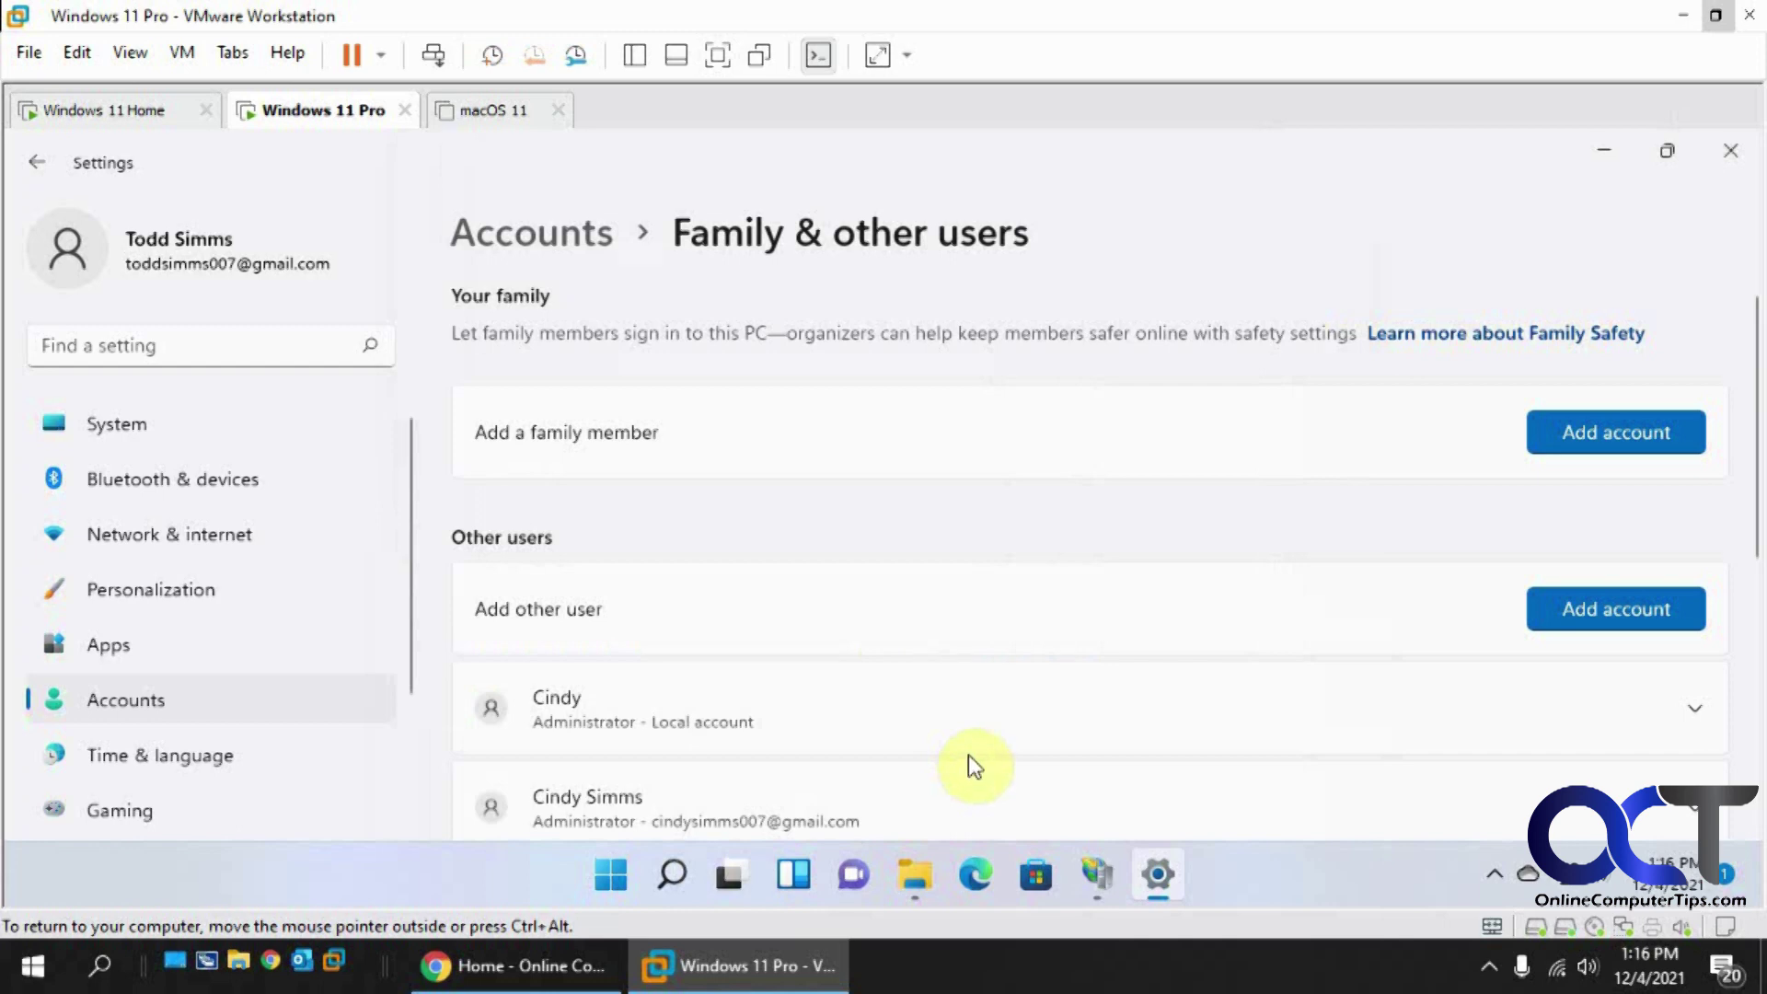
scroll(1051, 692, down, 5)
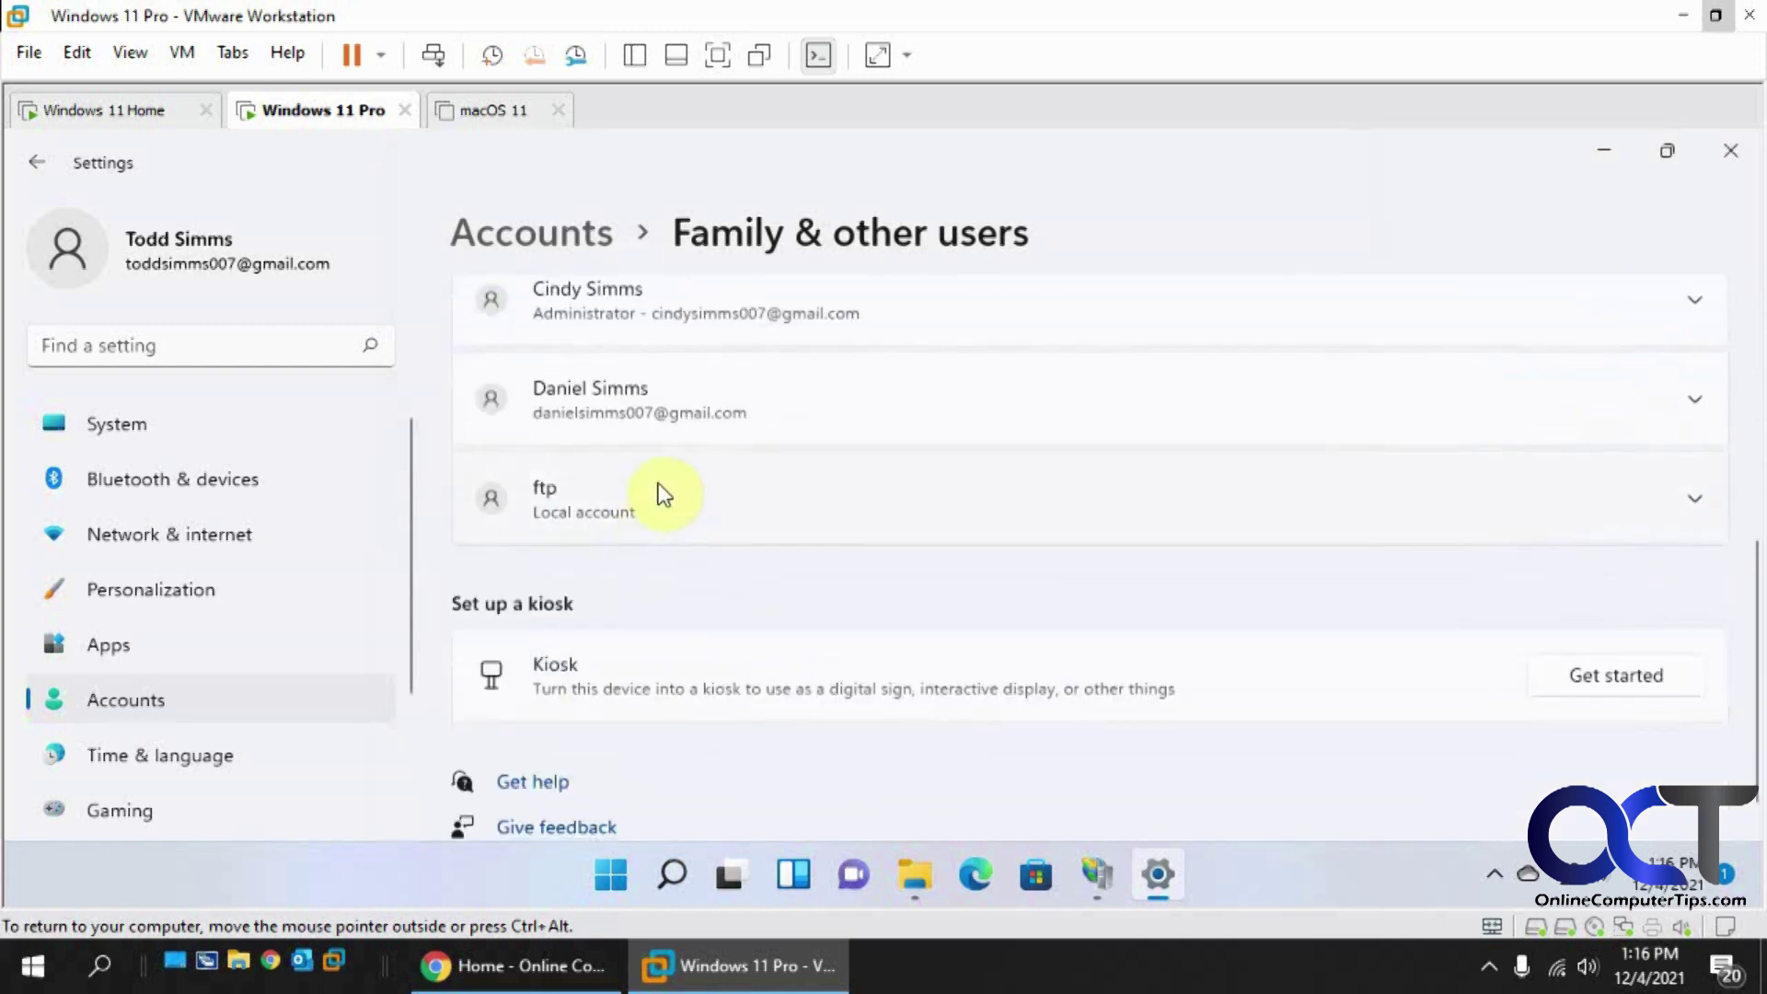
Step: Give user ftp Read permission, finish creating FTPsite, and switch to the Windows 11 Home VM
click(1729, 150)
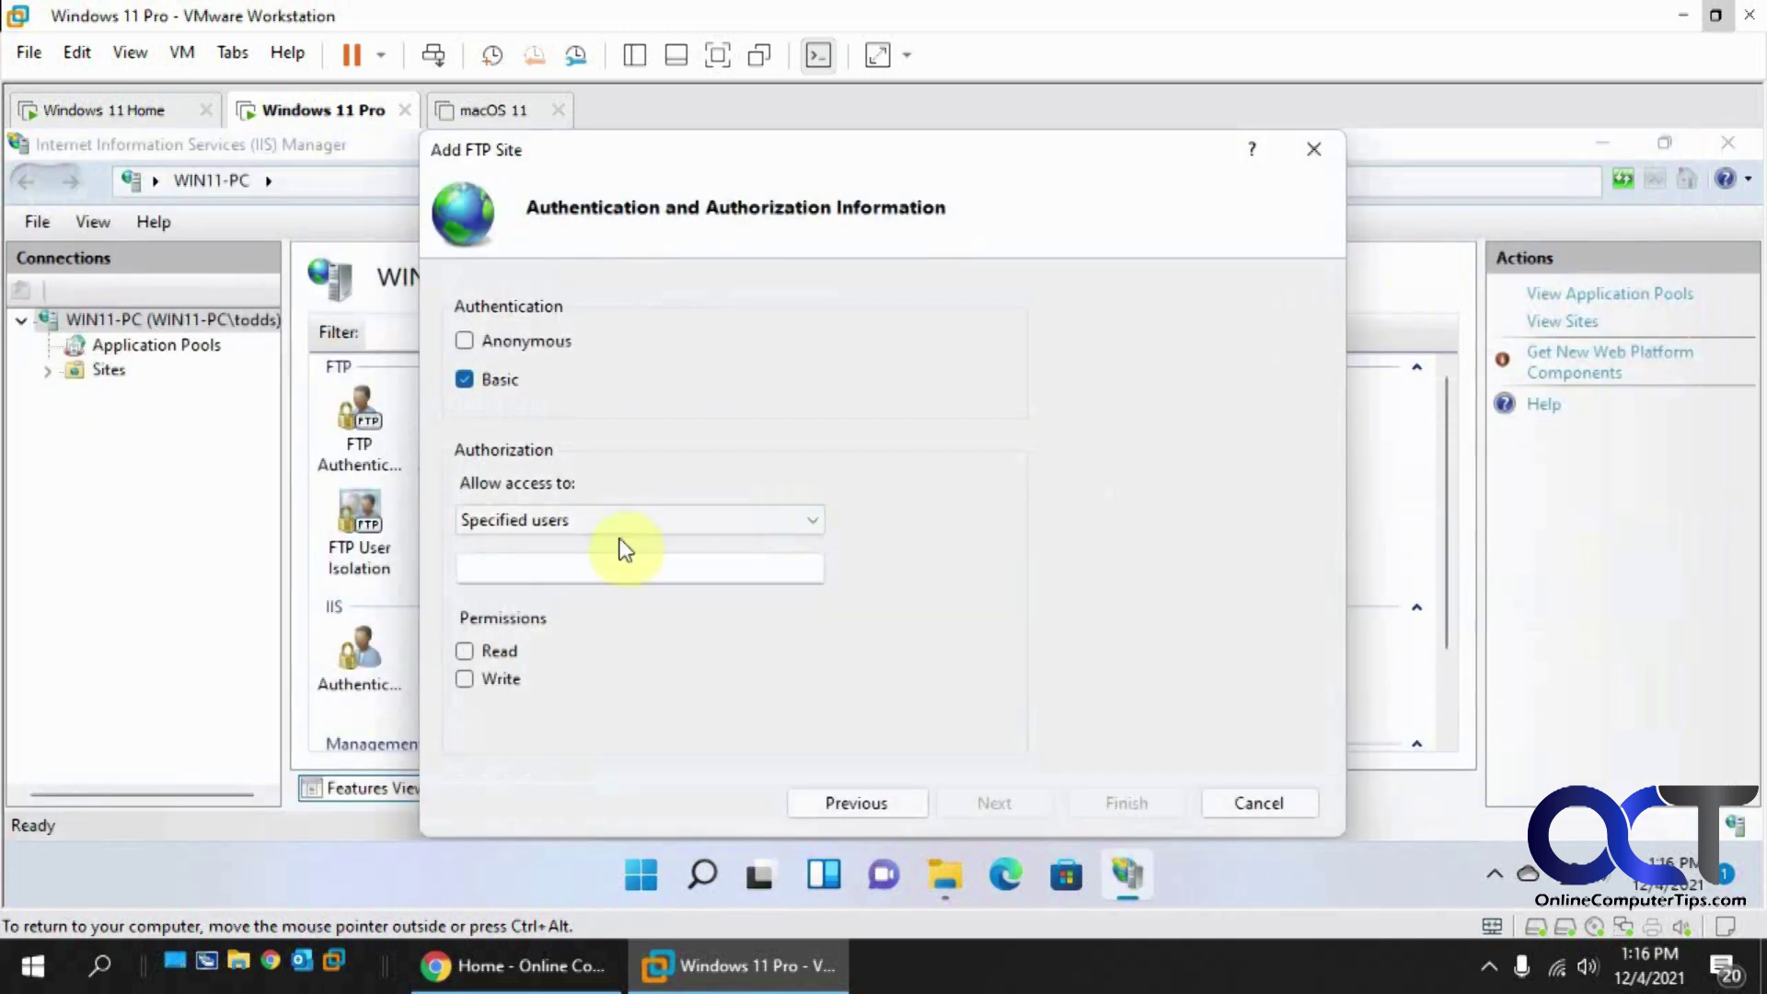
click(588, 566)
text(ftp)
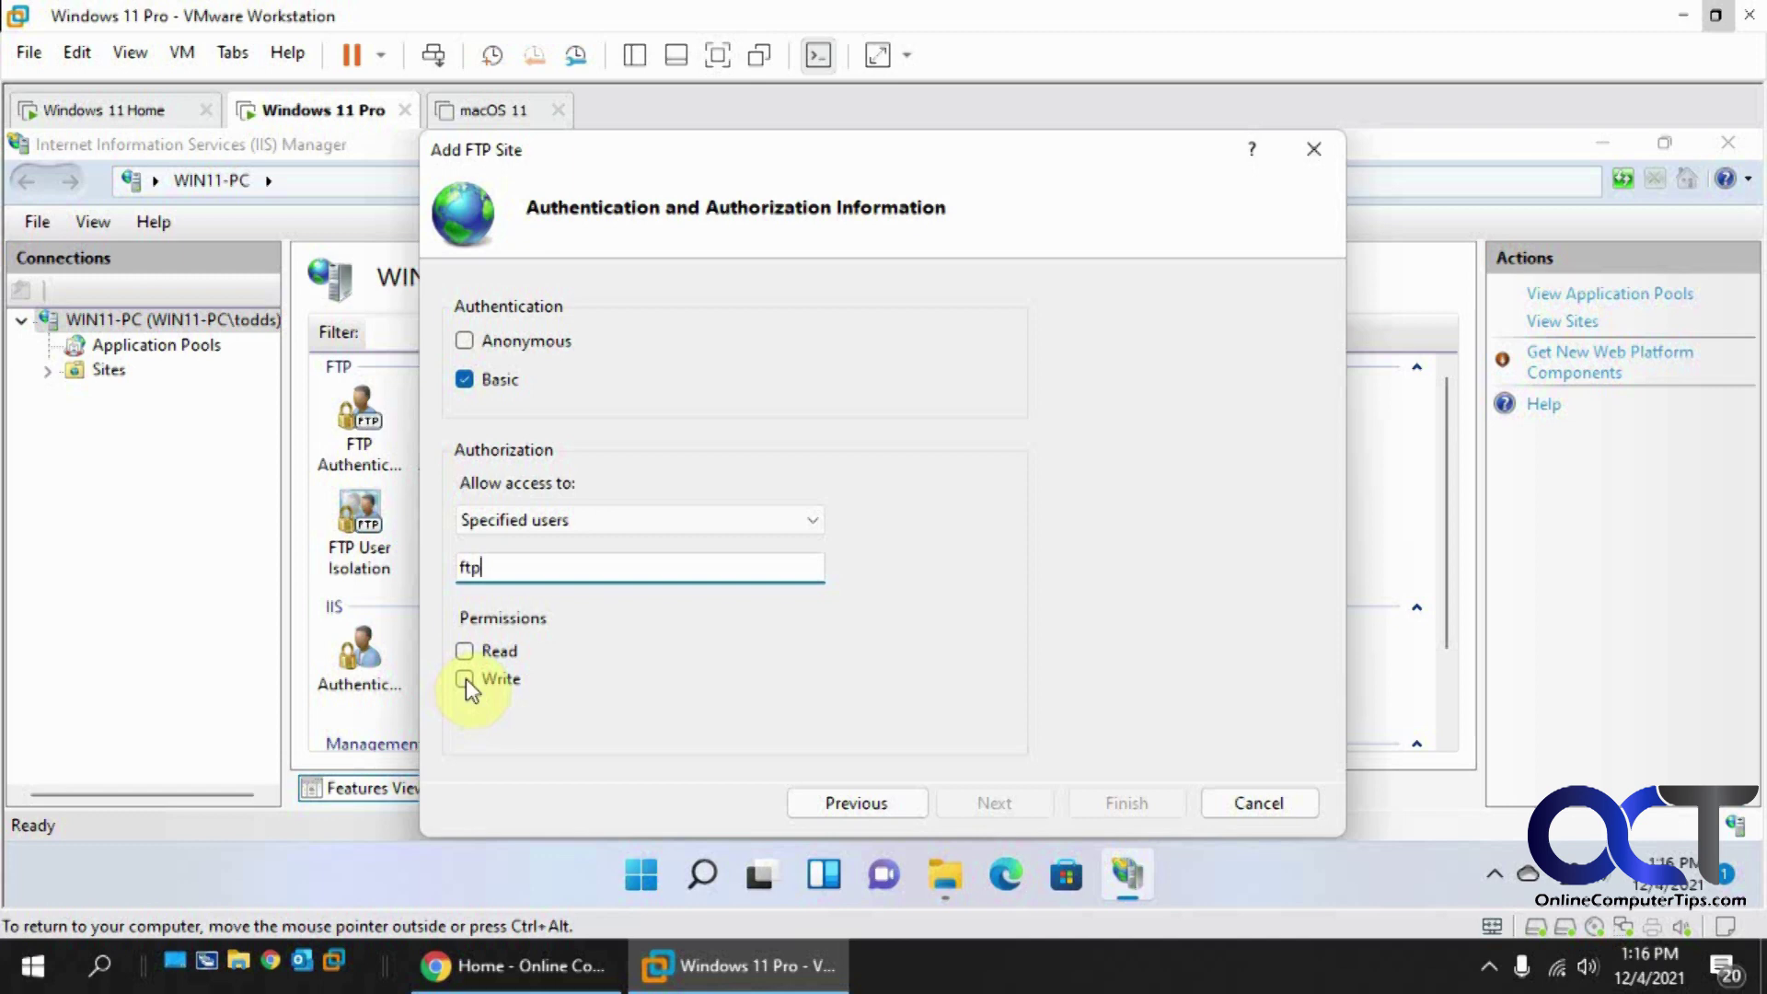
click(462, 650)
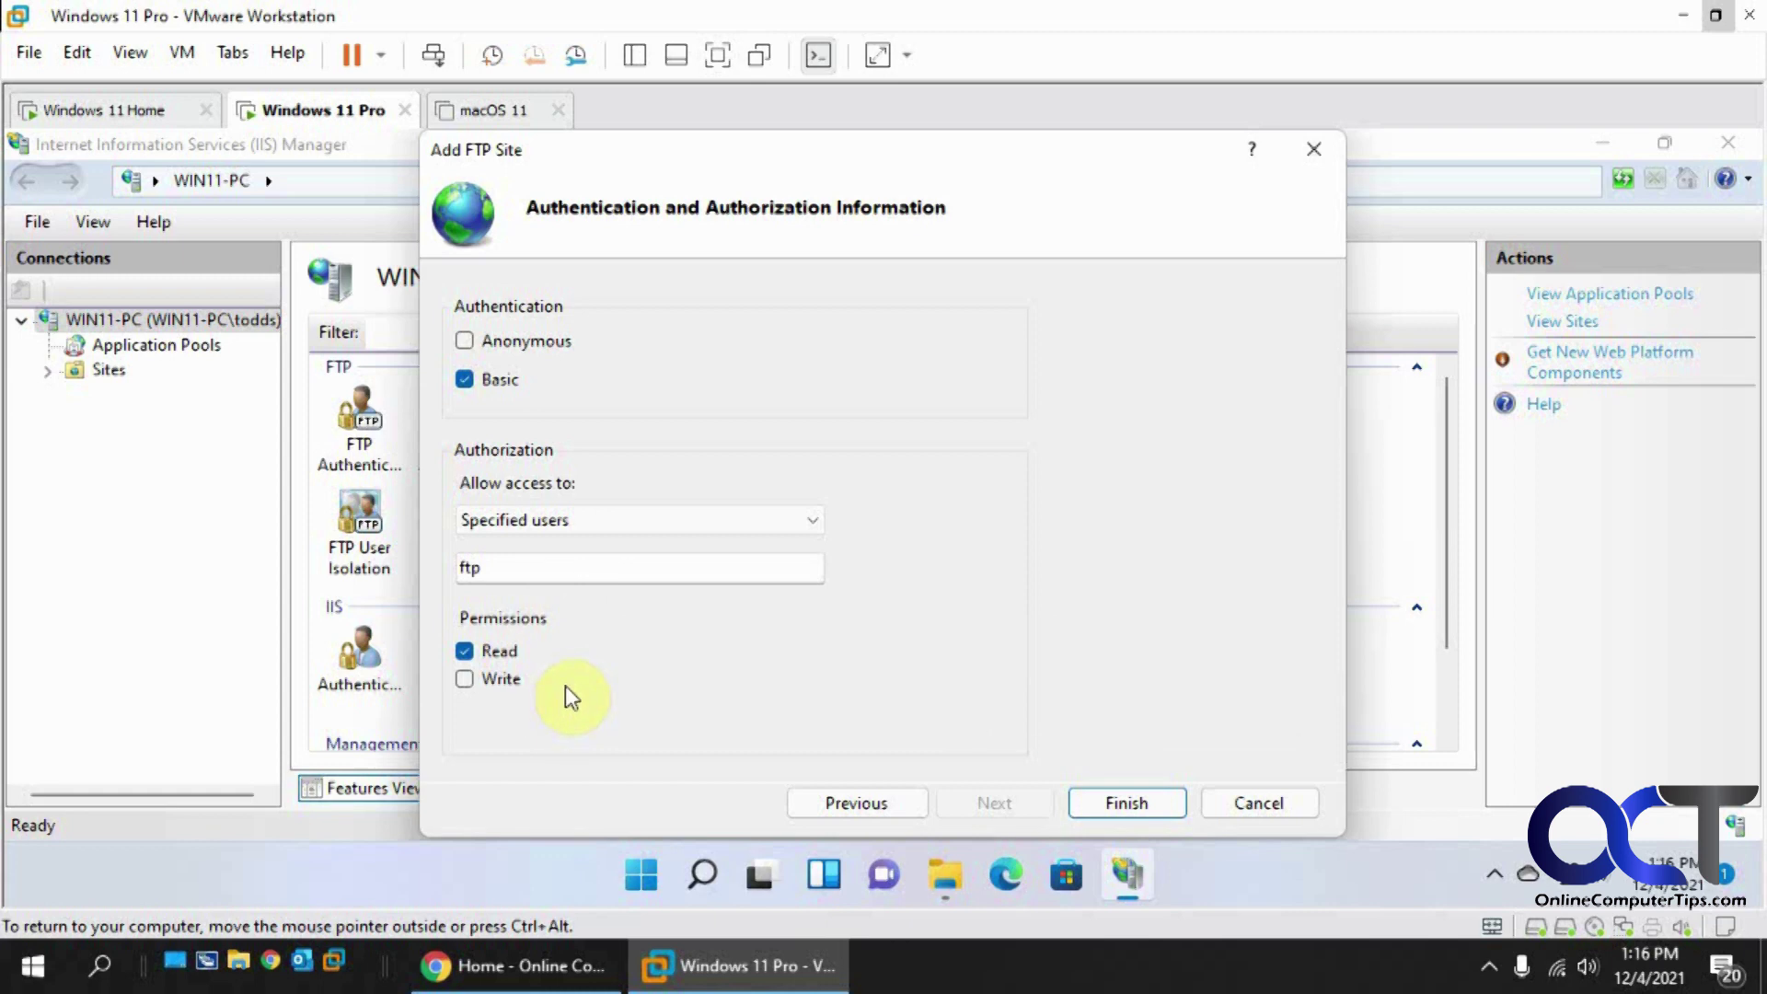
click(1119, 799)
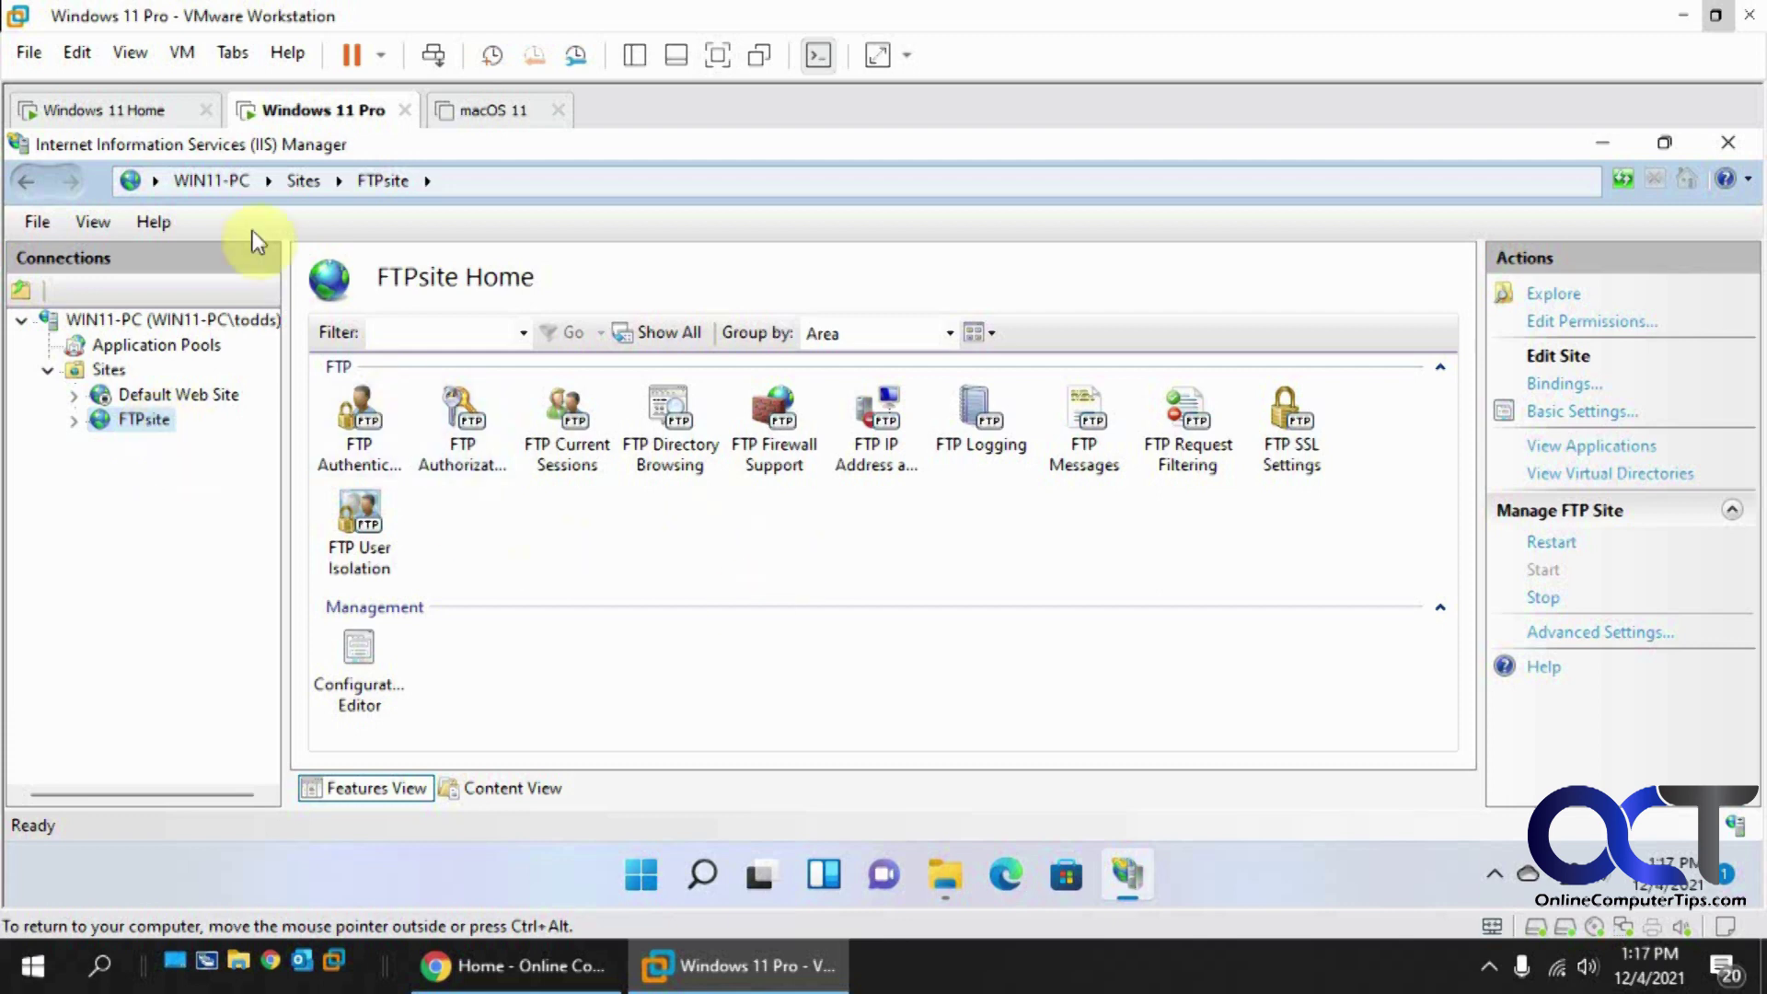
click(147, 118)
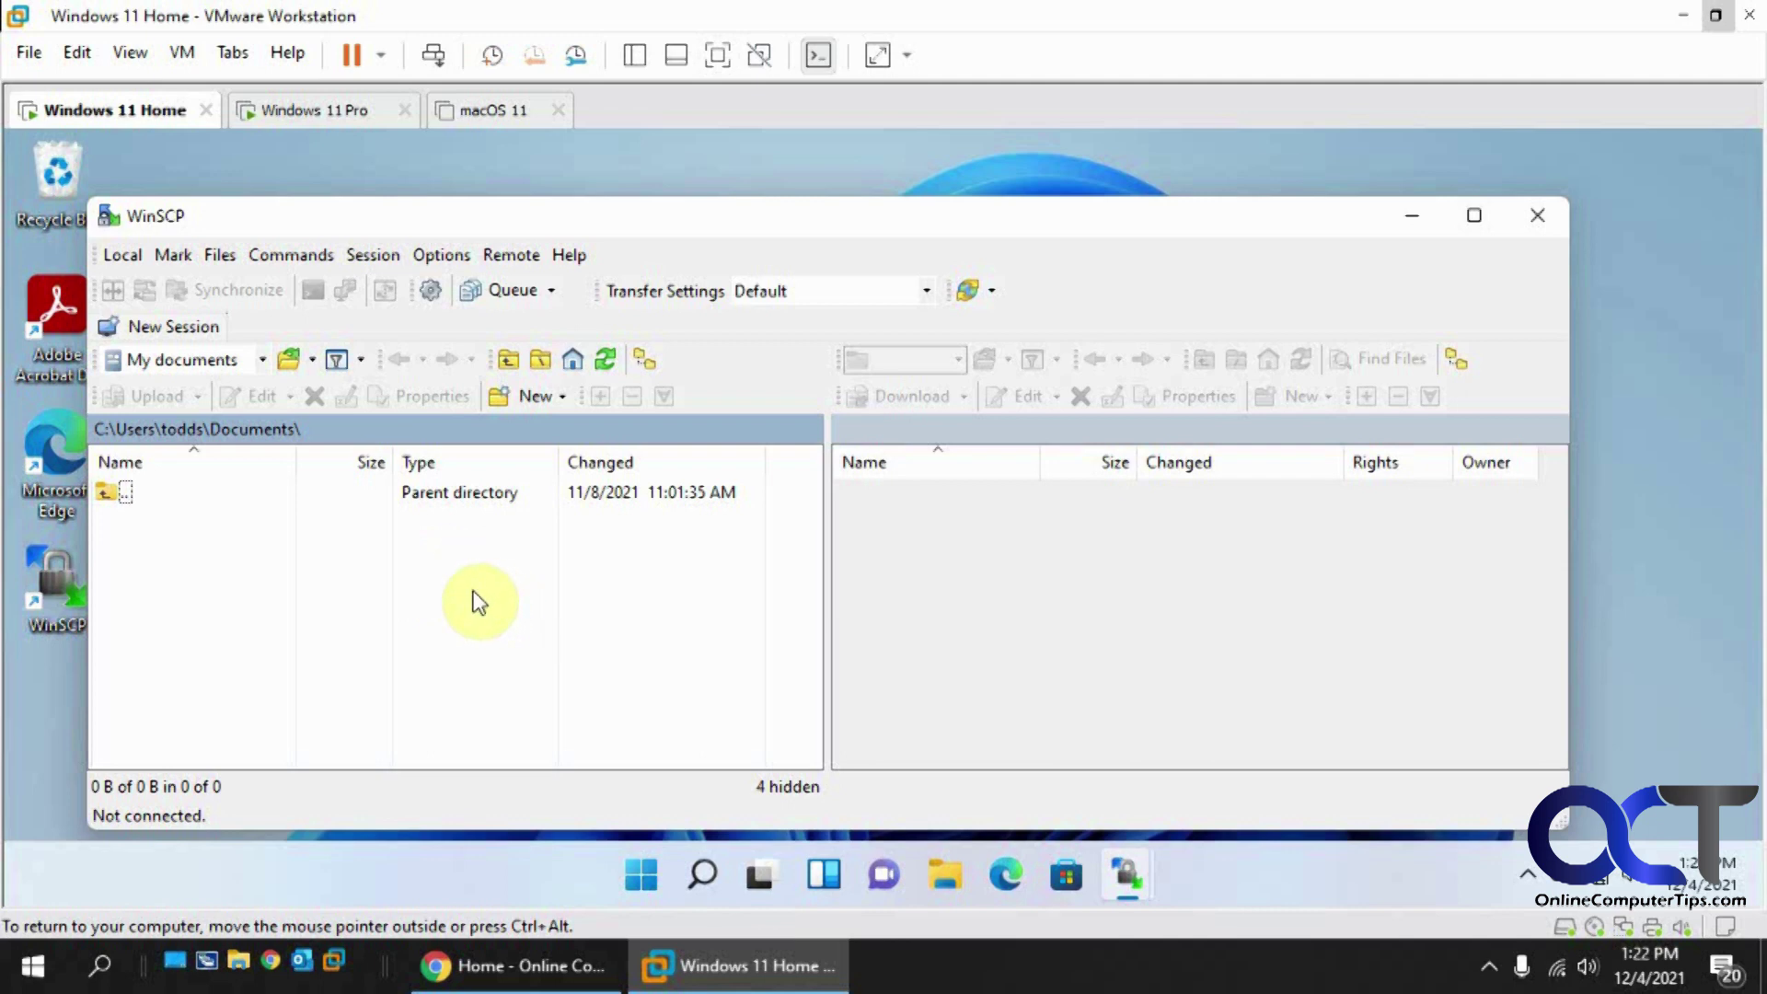
Step: Start a new WinSCP session using FTP on port 21, then switch to the Pro VM
click(181, 329)
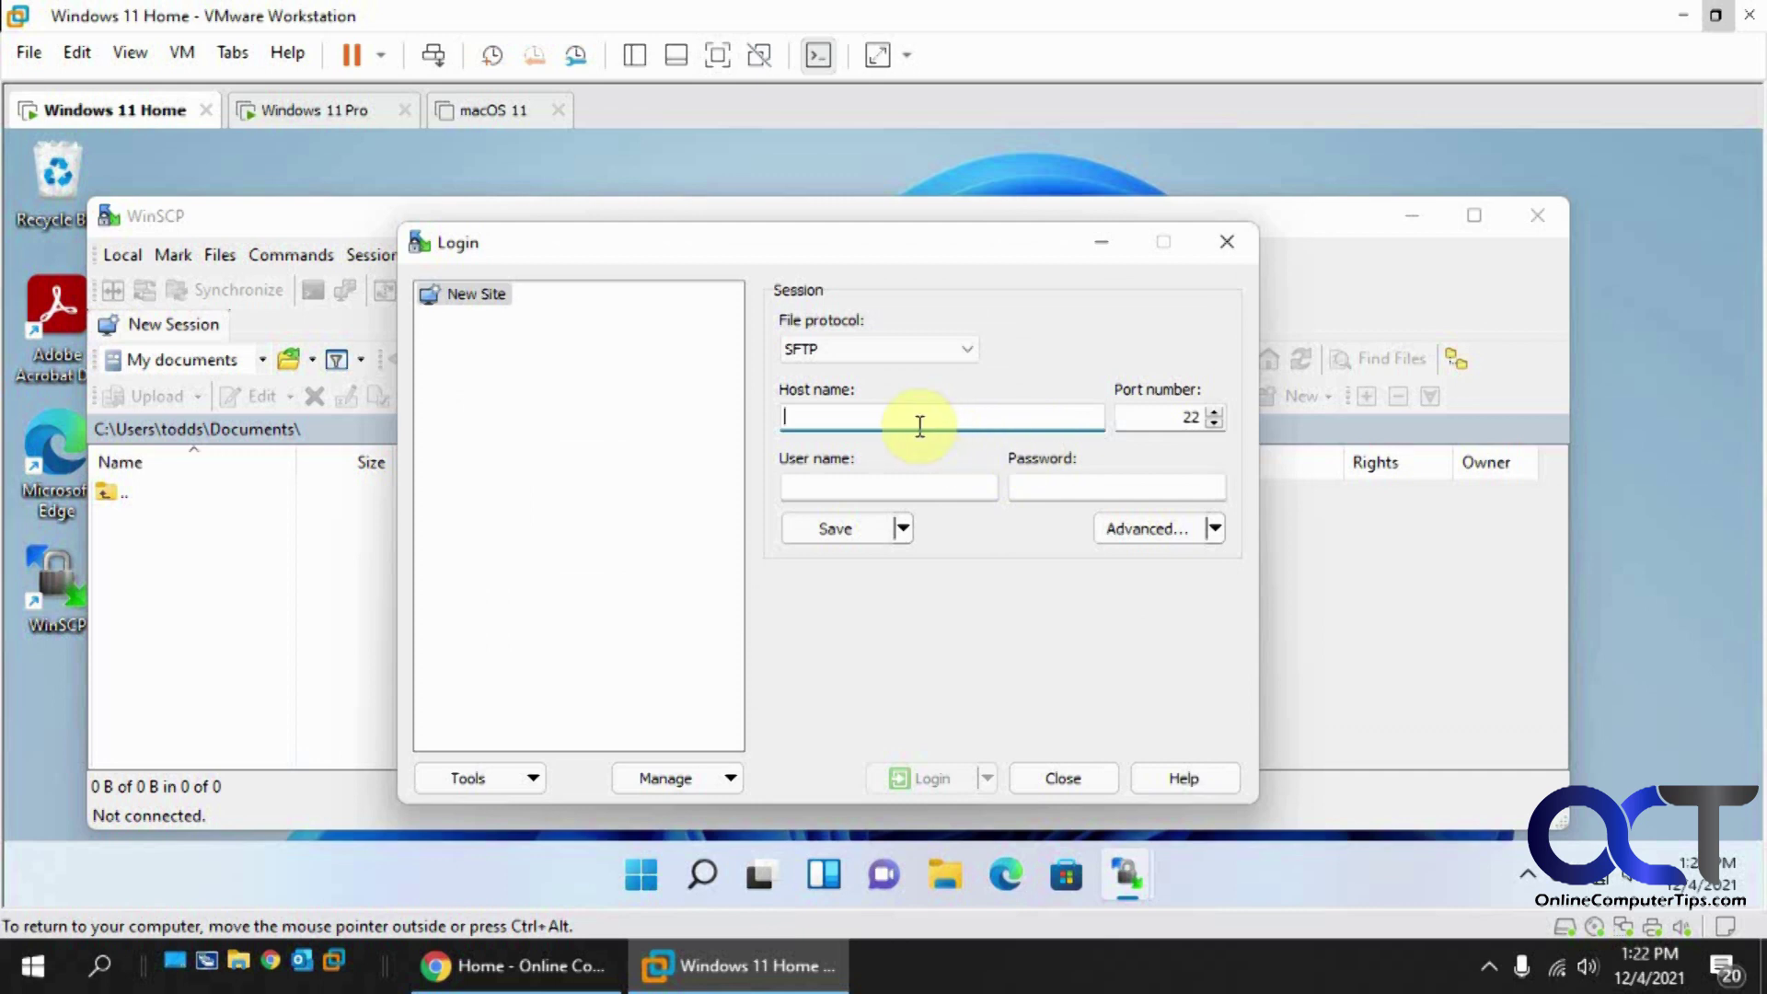
click(809, 351)
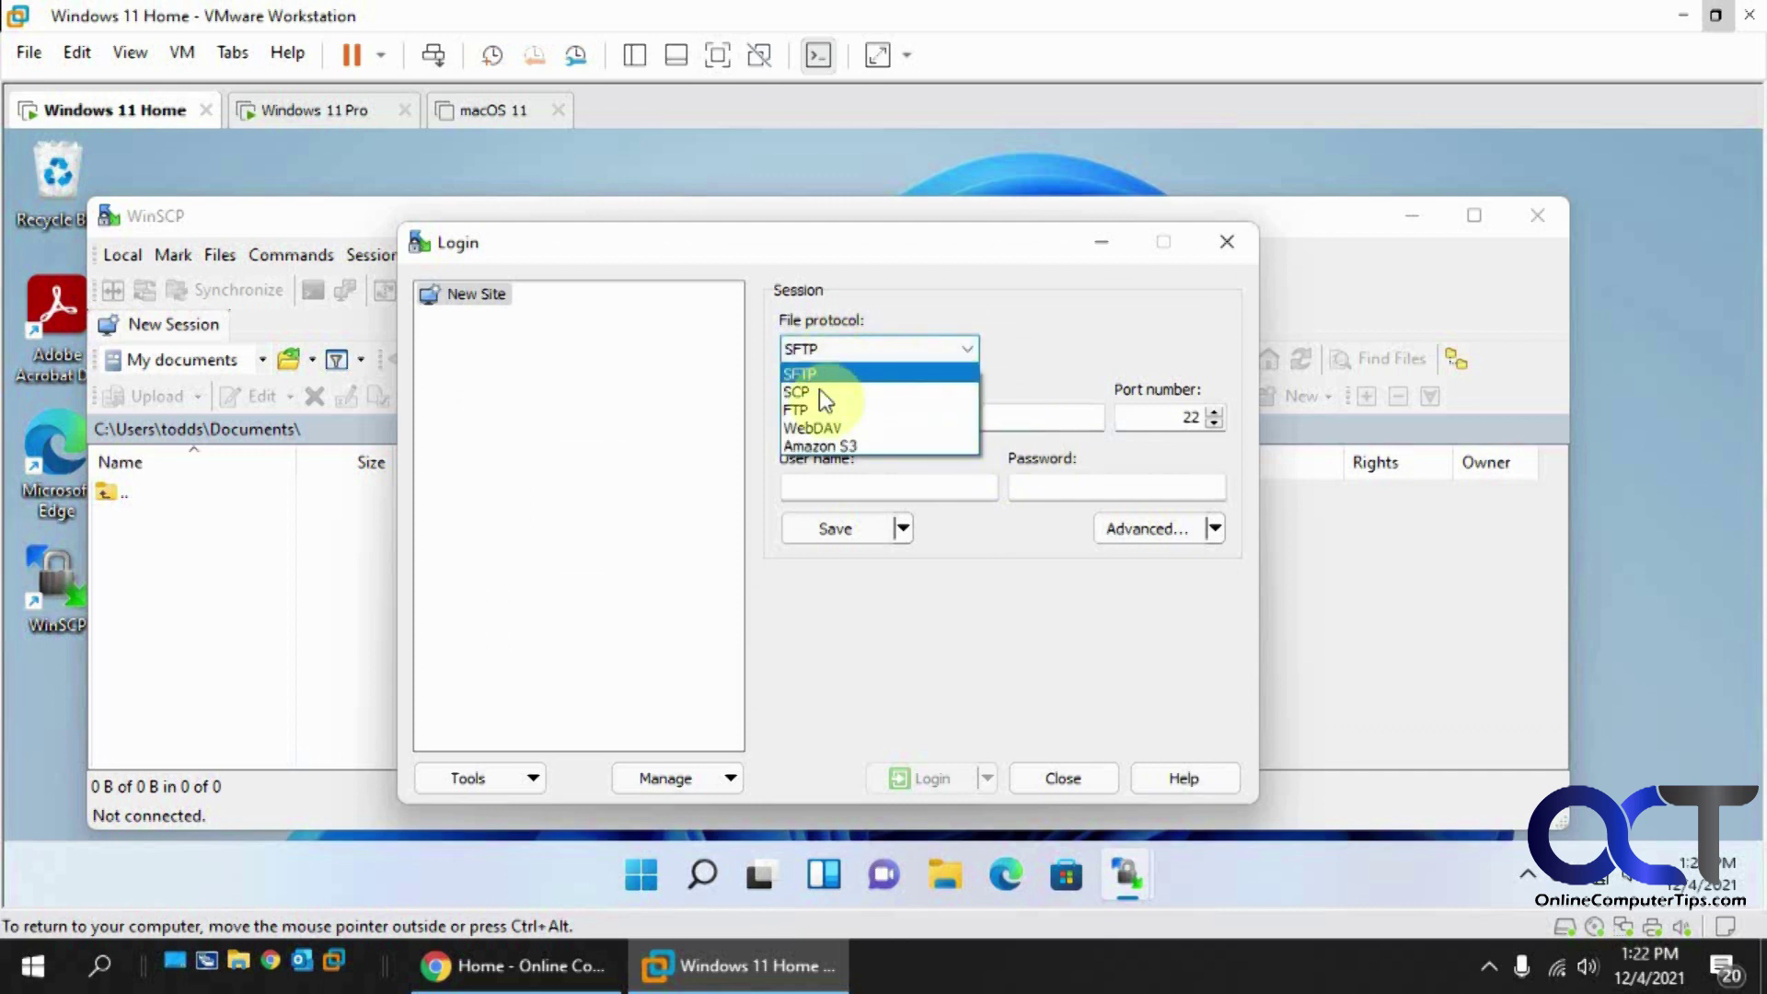
click(814, 408)
click(842, 416)
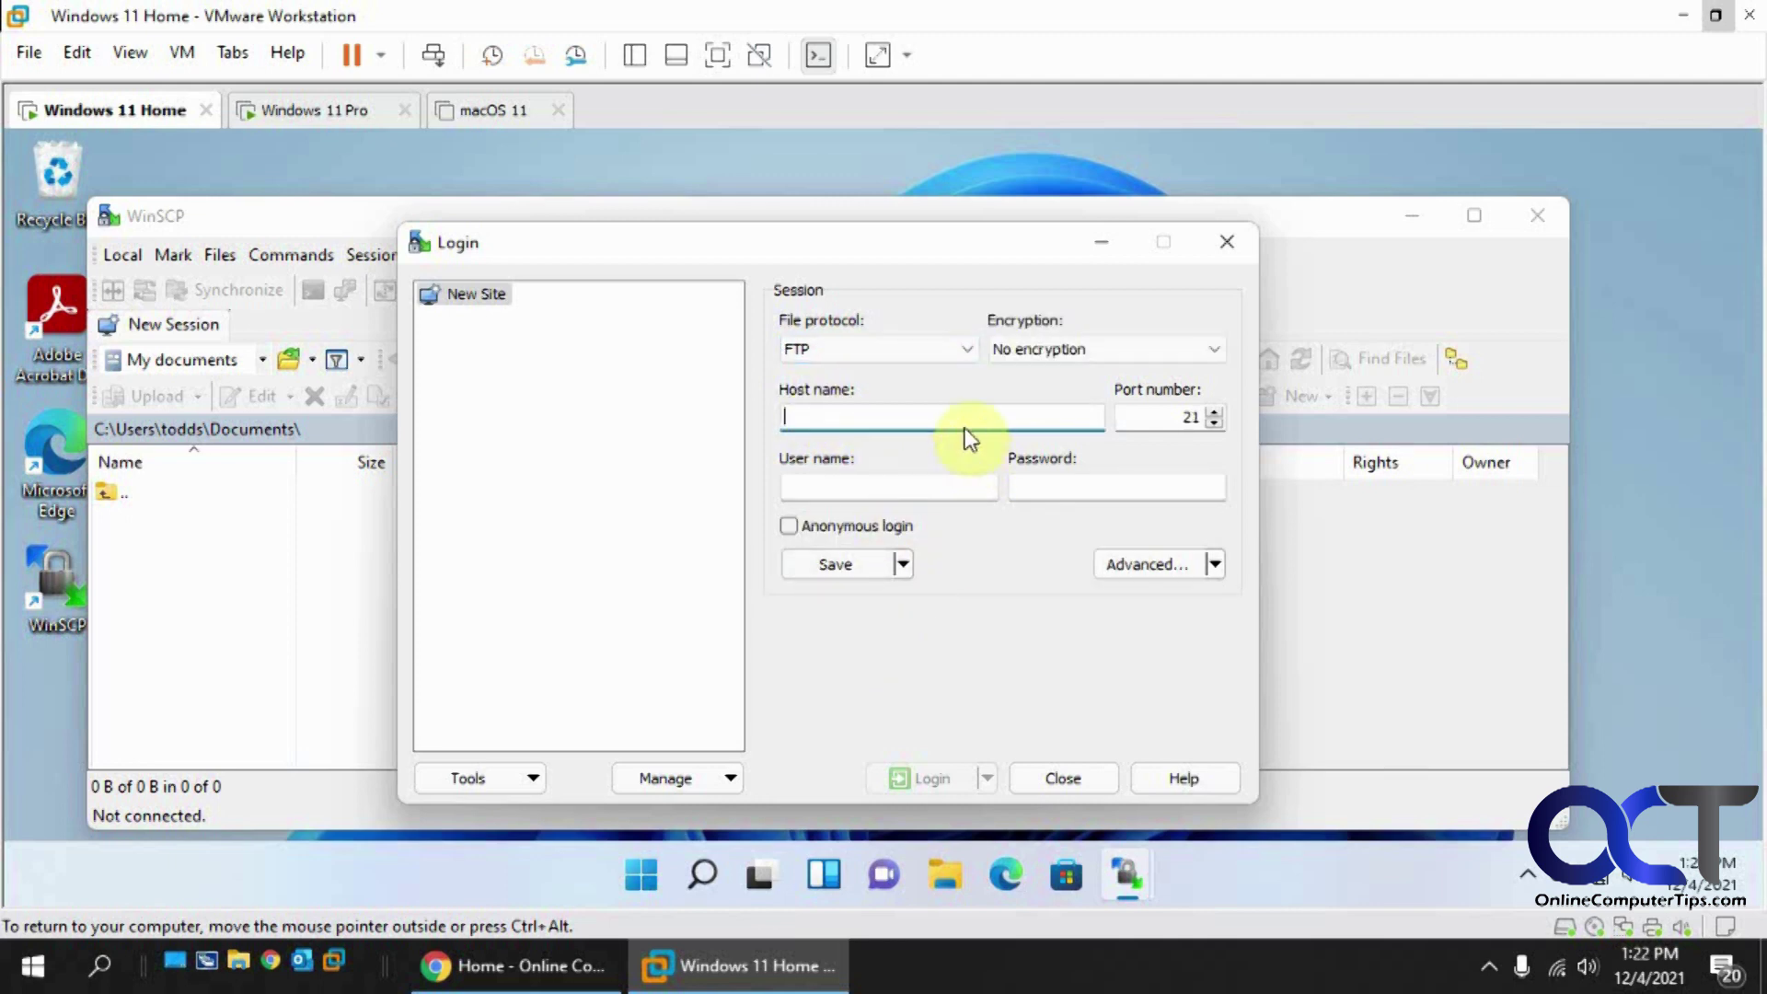
click(352, 118)
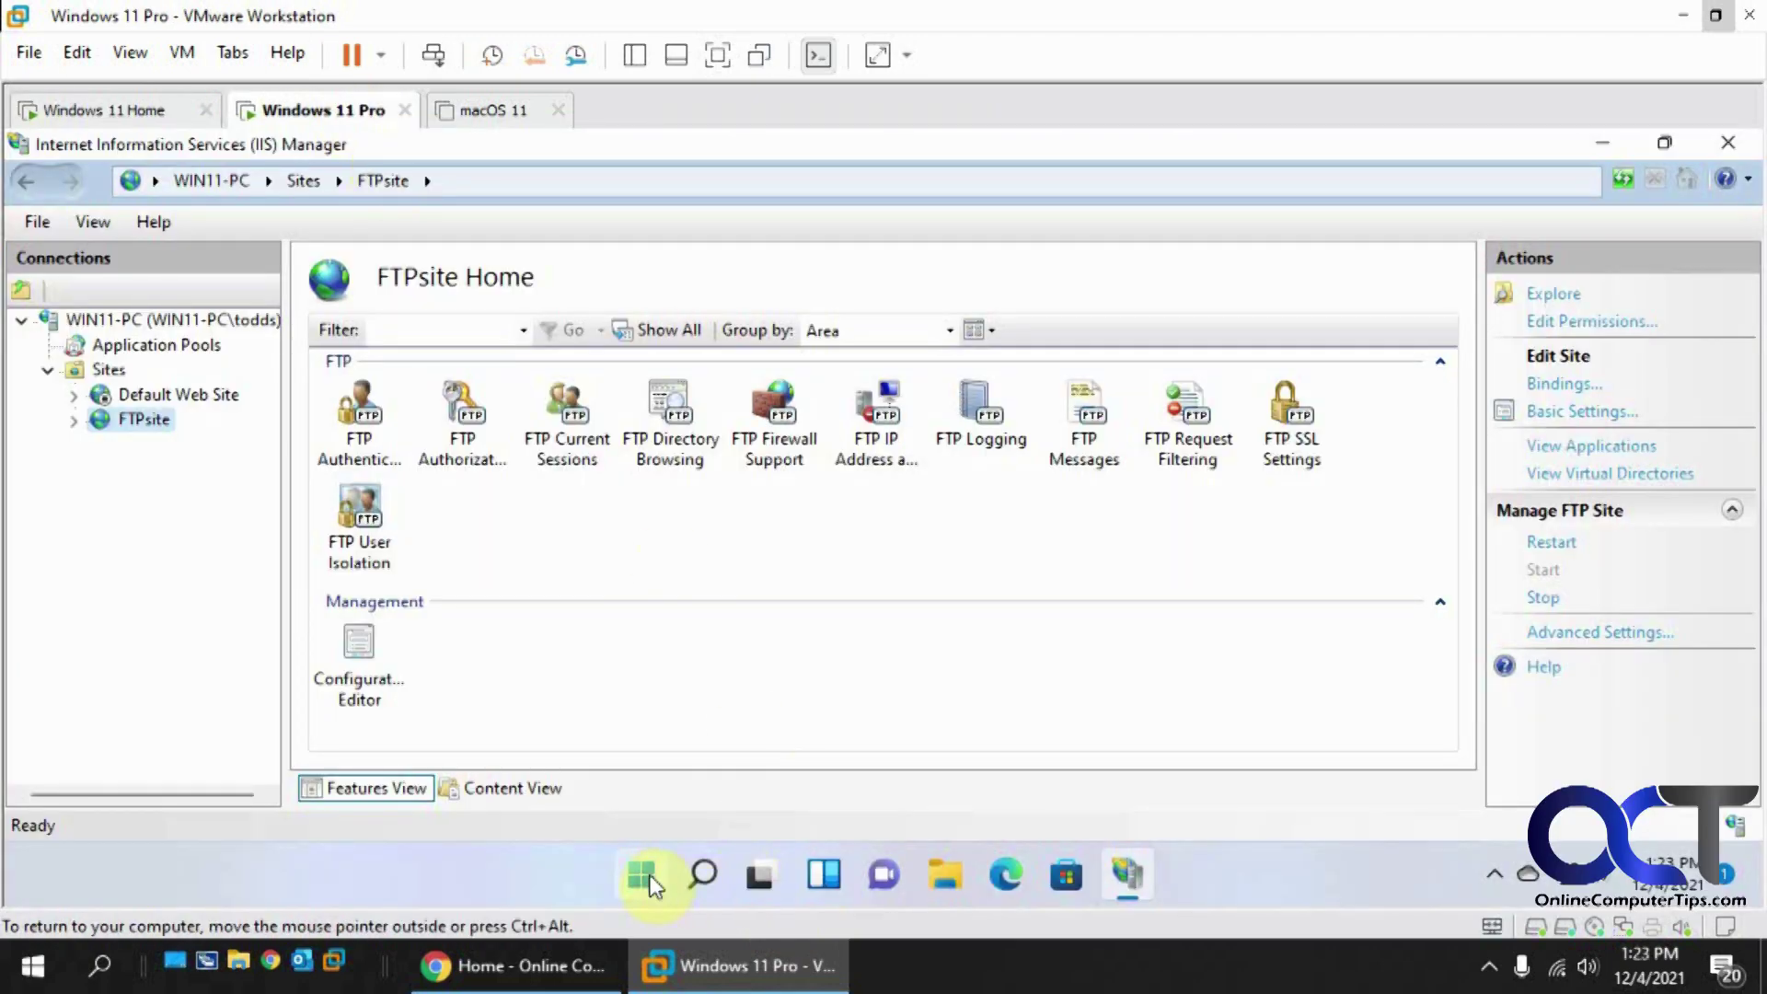
Step: Run ipconfig in Command Prompt to find IPv4 192.168.150.203, then return to the Home VM
click(644, 879)
click(694, 217)
text(cmd)
key(Return)
text(ipconfig)
key(Return)
drag(655, 476, 487, 480)
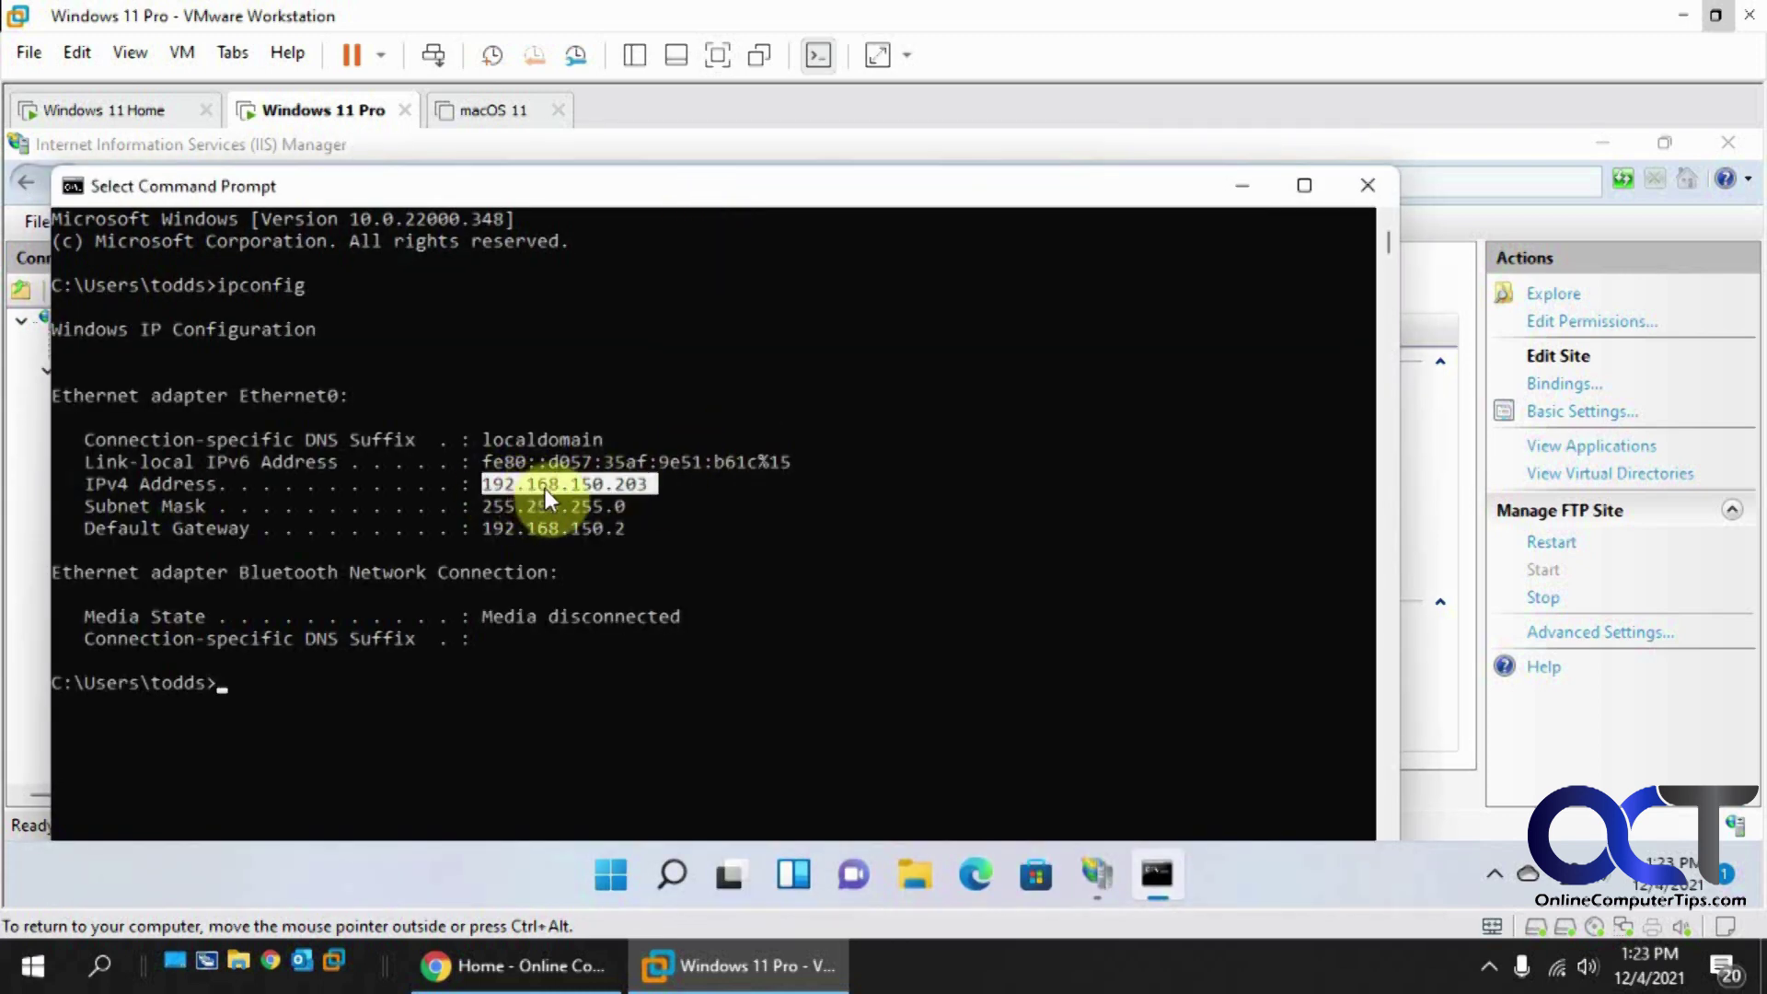
click(140, 110)
Step: Enter 192.168.150.203 as the WinSCP host name and move to the user name field
click(876, 416)
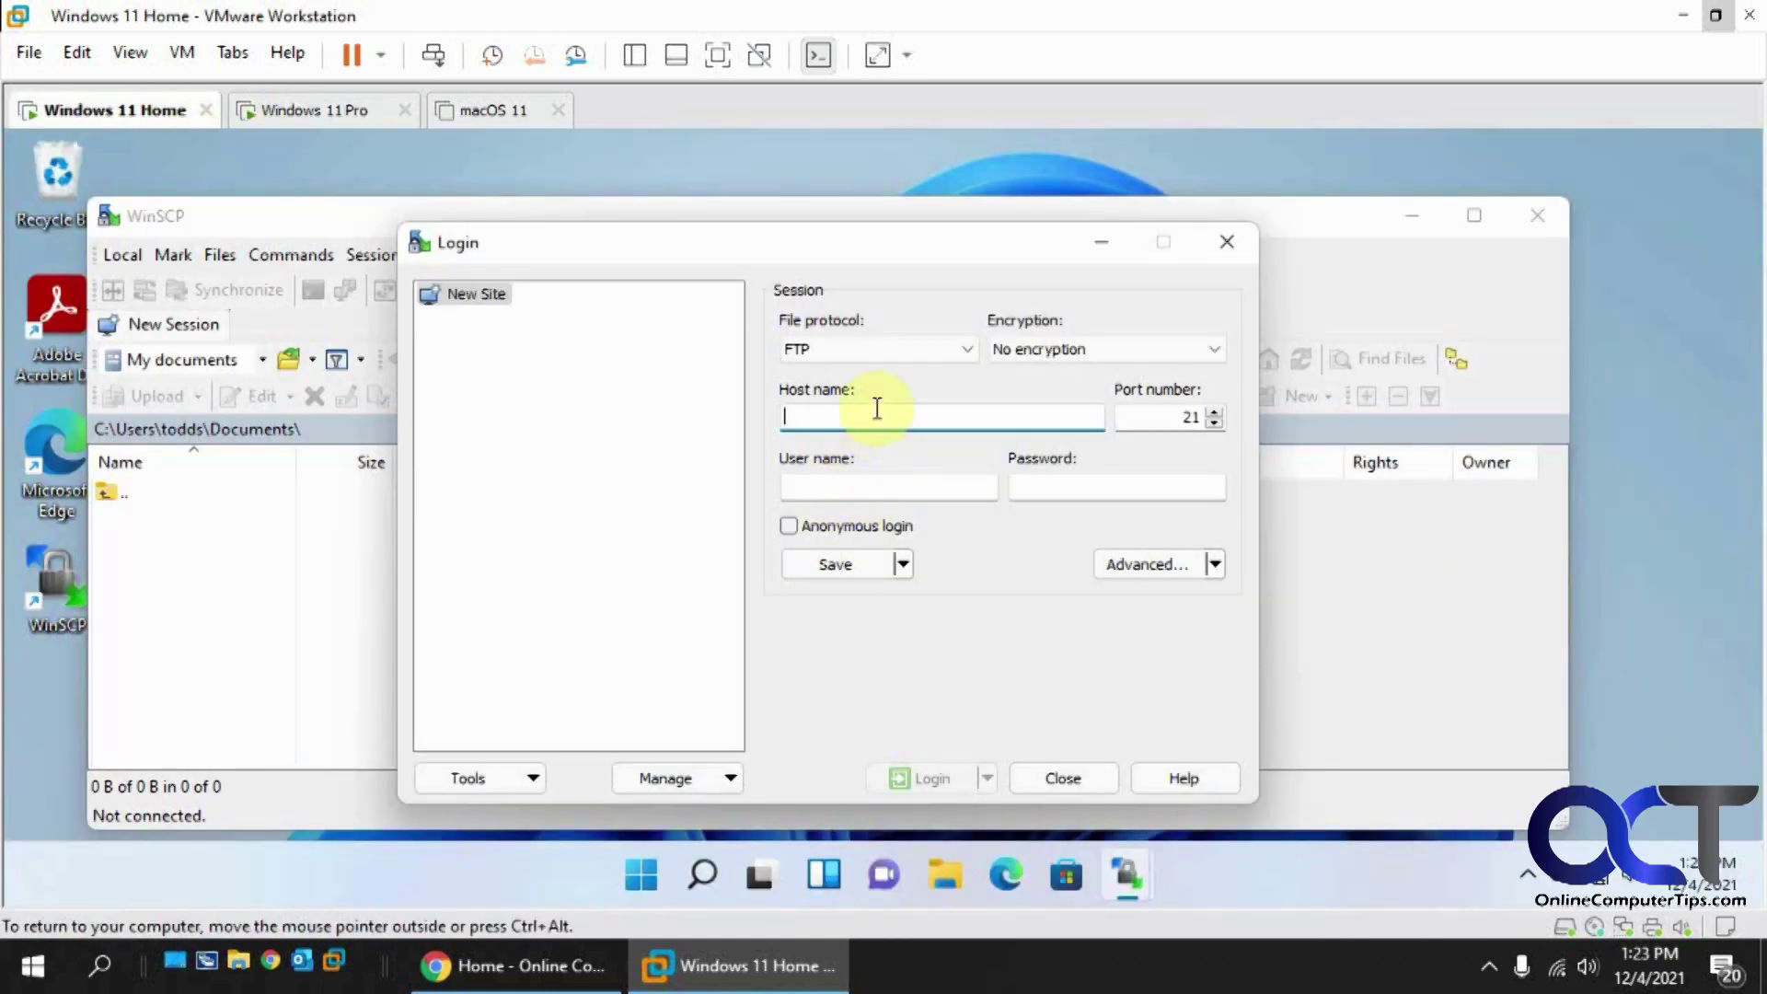
text(19)
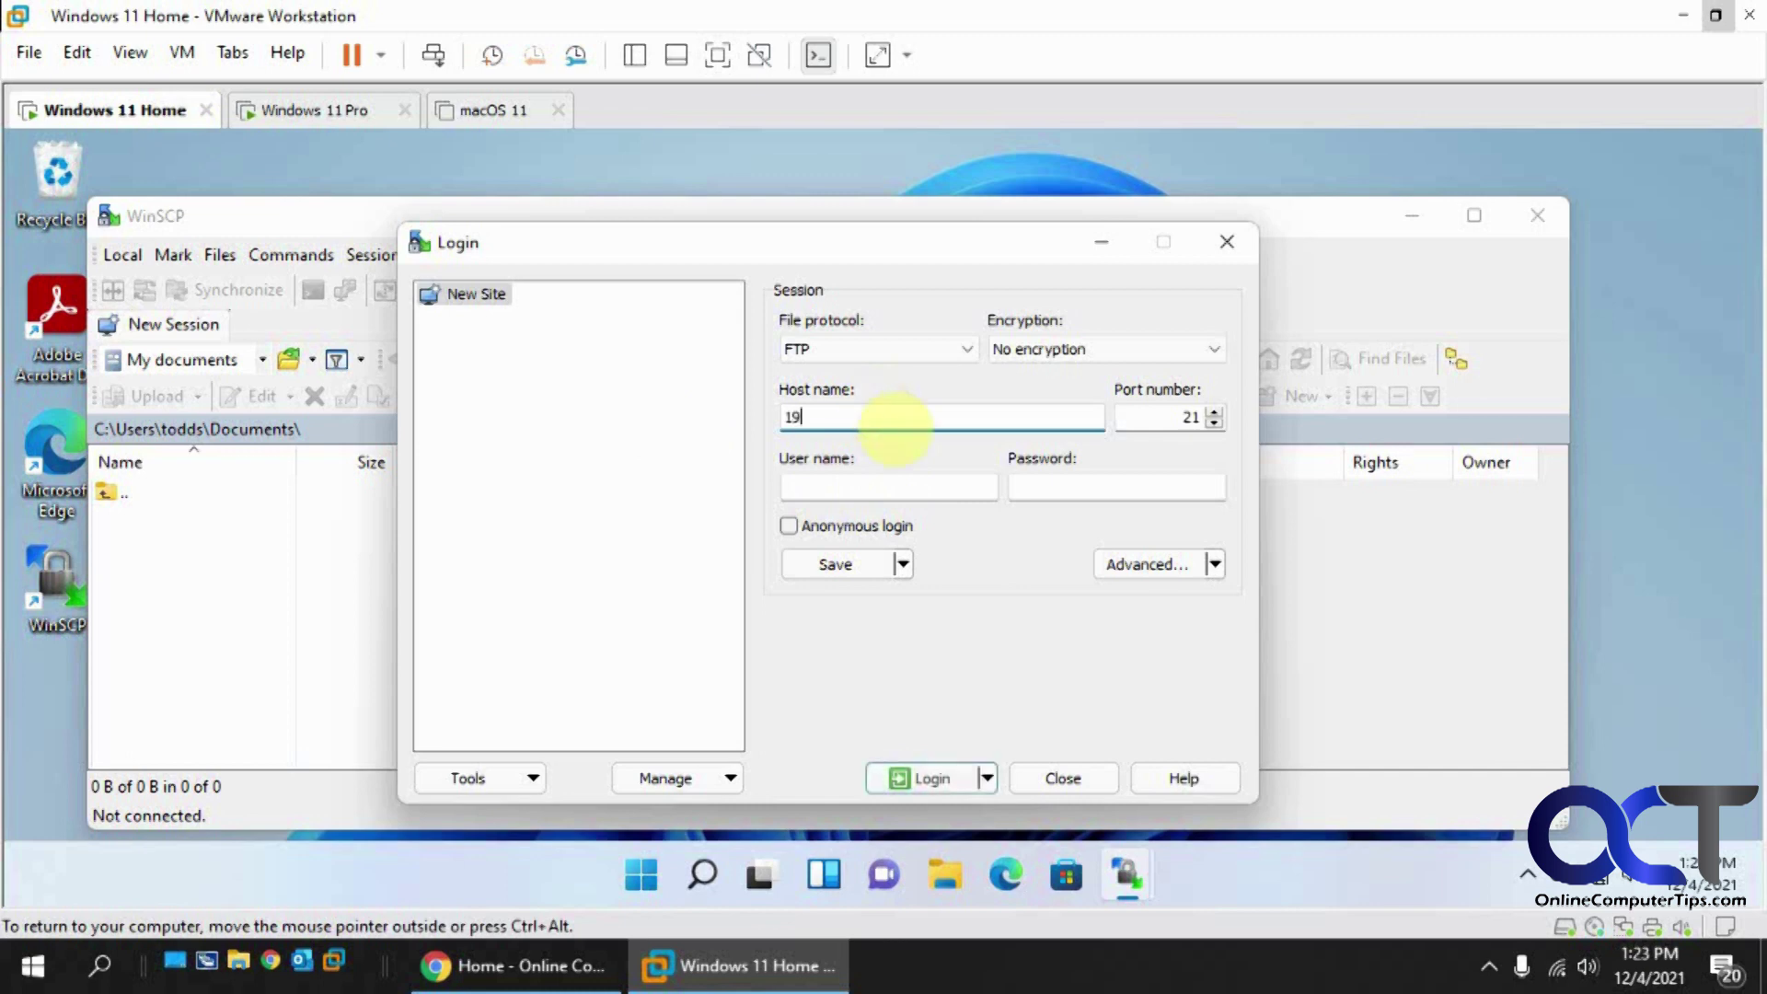
text(2.168.1)
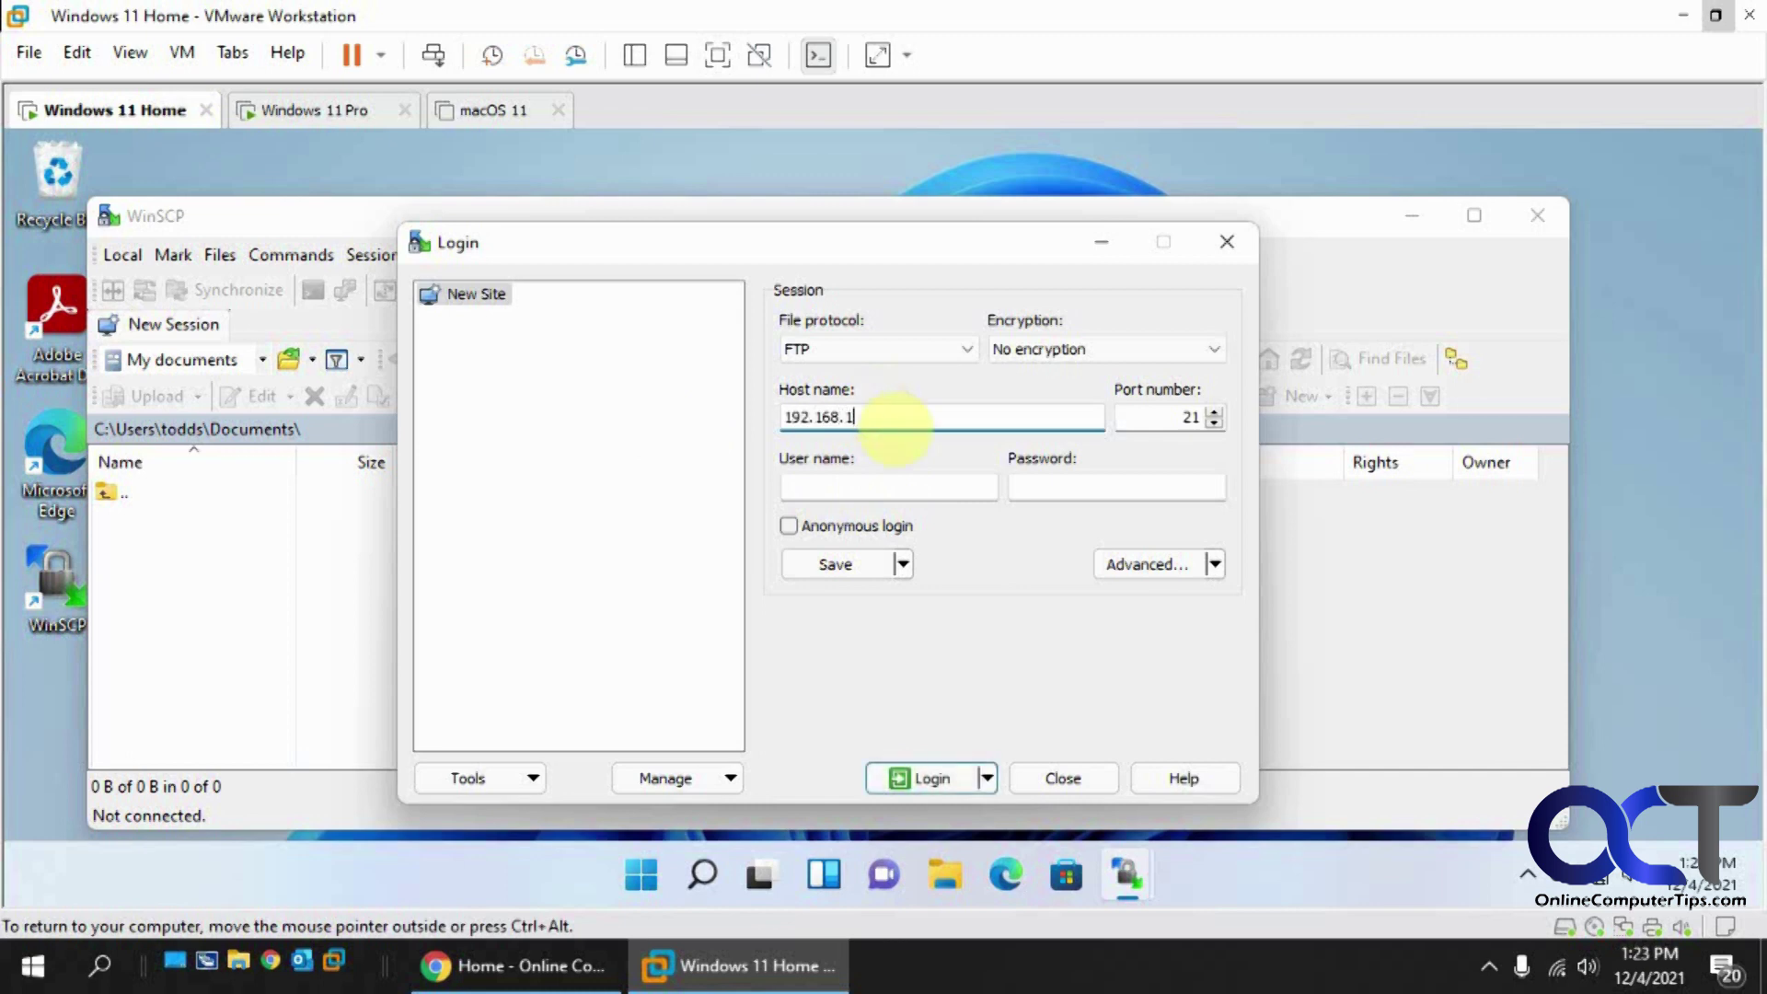
text(50.203)
click(865, 479)
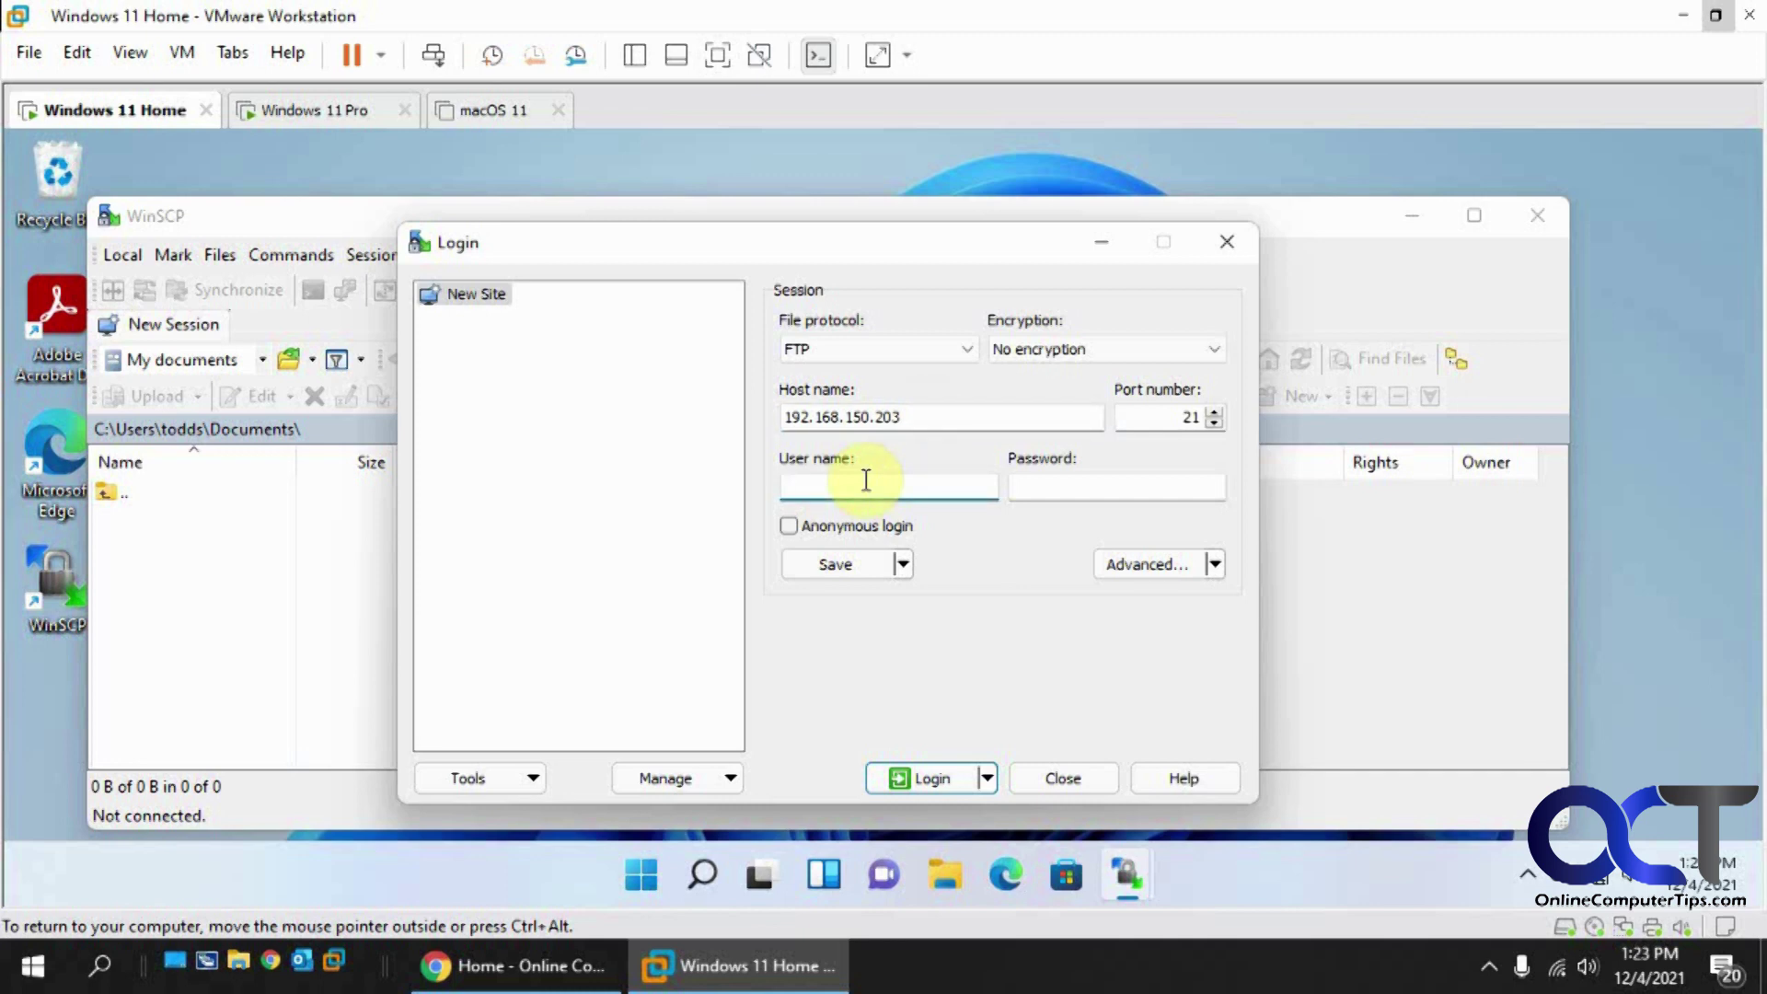
Step: On the Pro VM, find the device name Win11-PC in System > About, then switch back to the Home VM
click(341, 112)
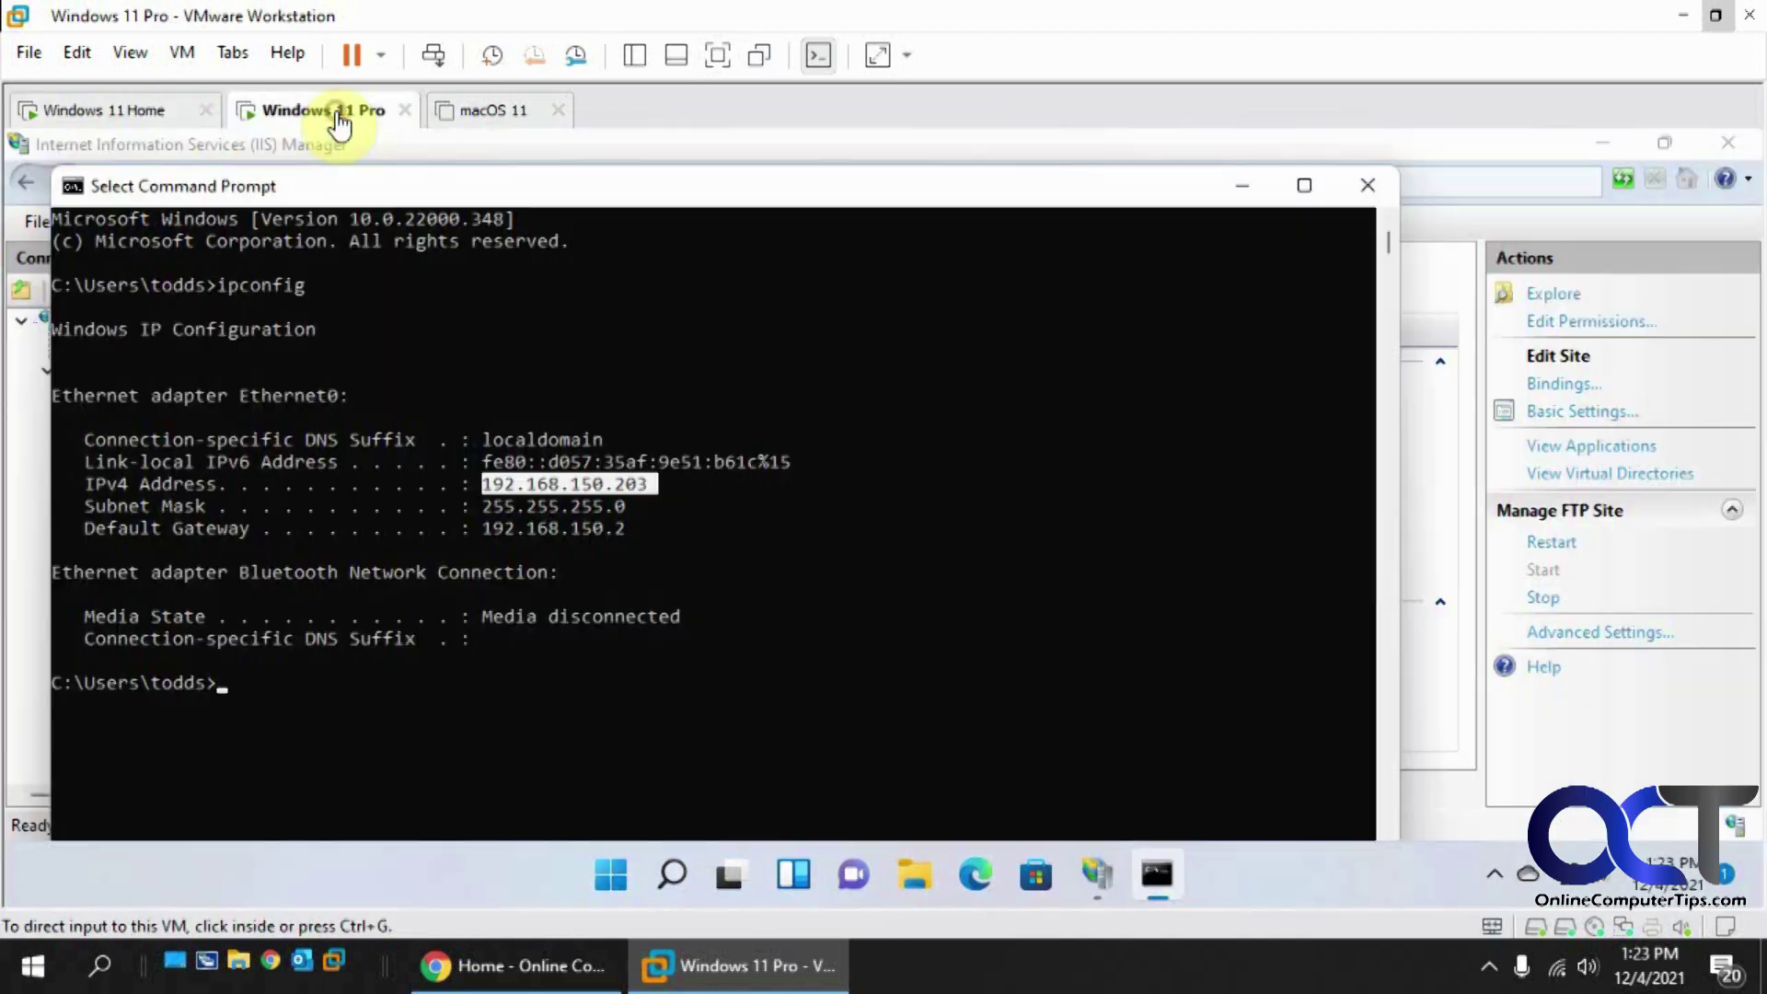
click(611, 875)
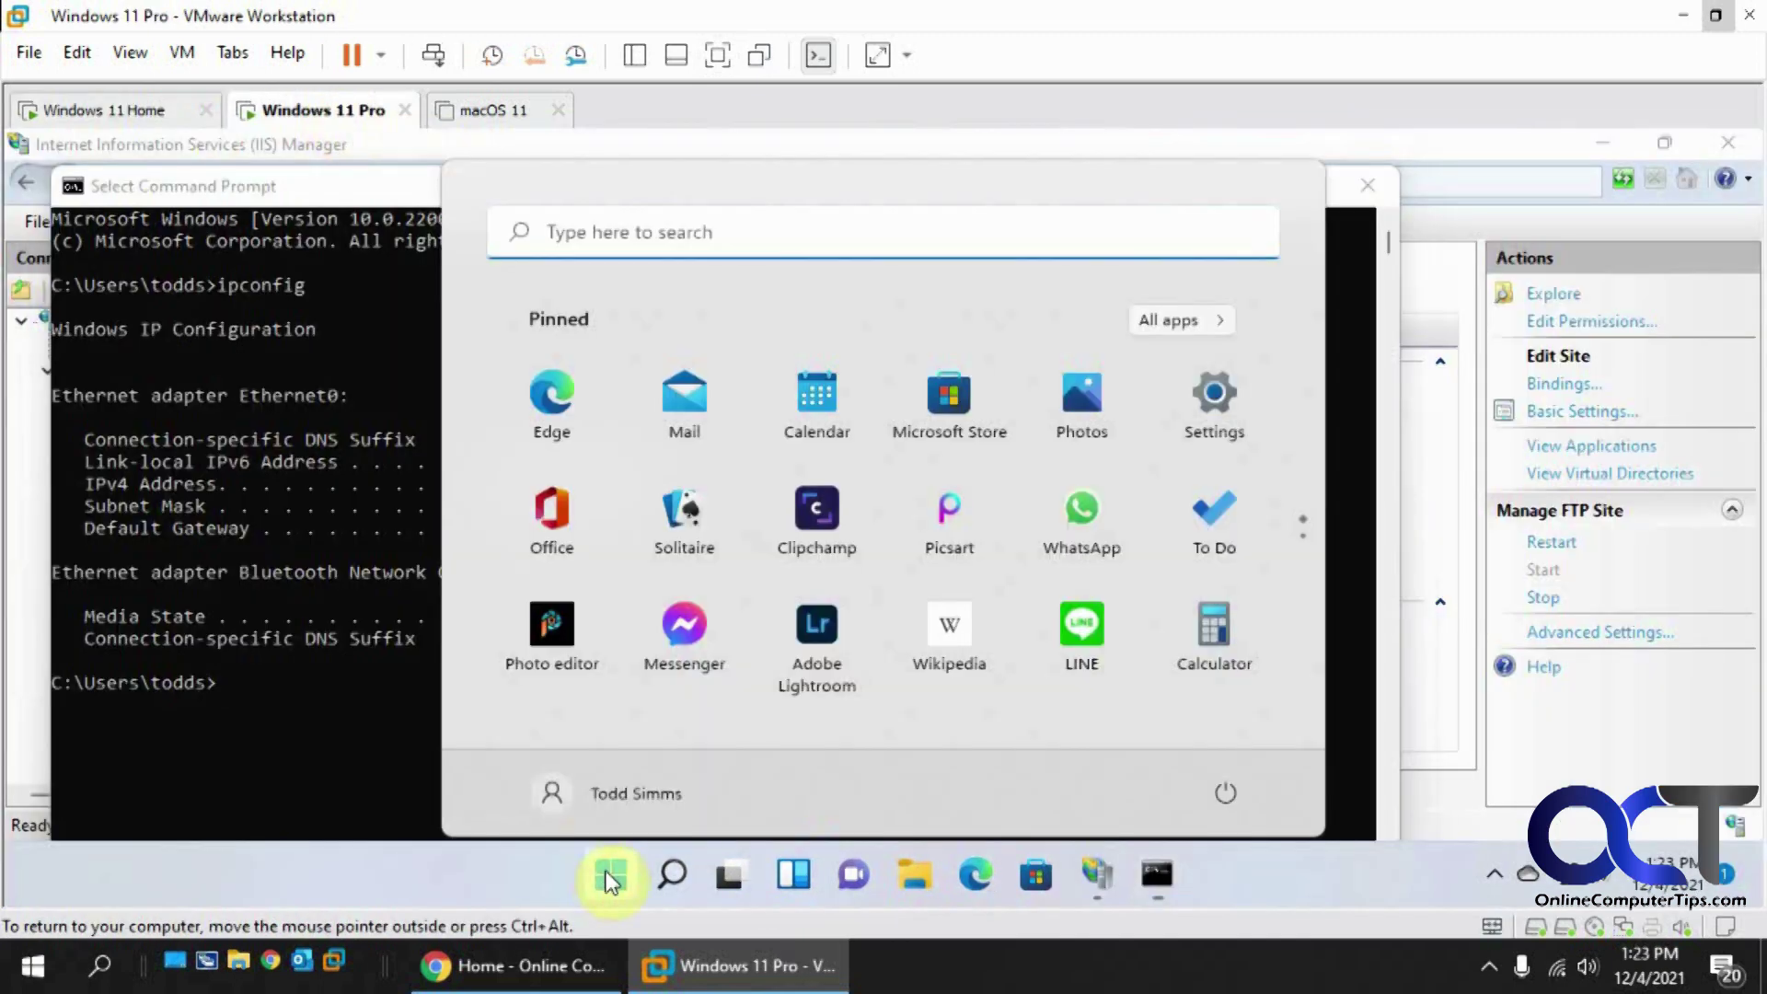
click(1216, 409)
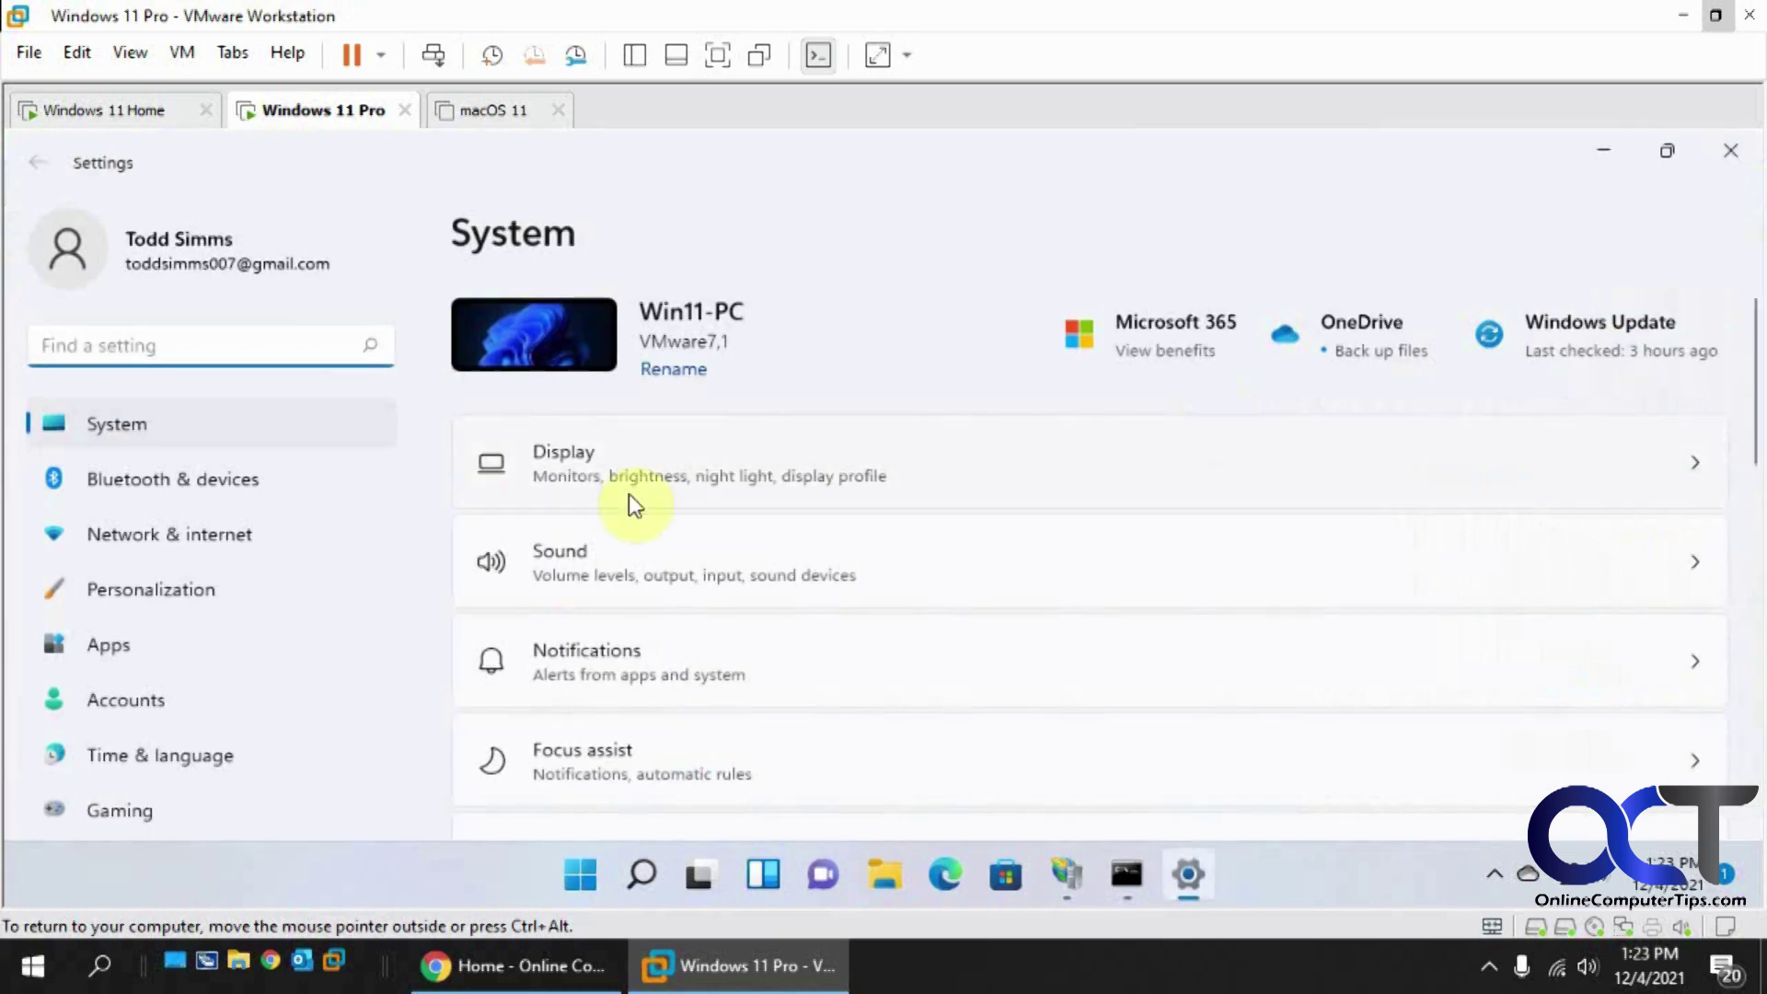
scroll(774, 656, down, 10)
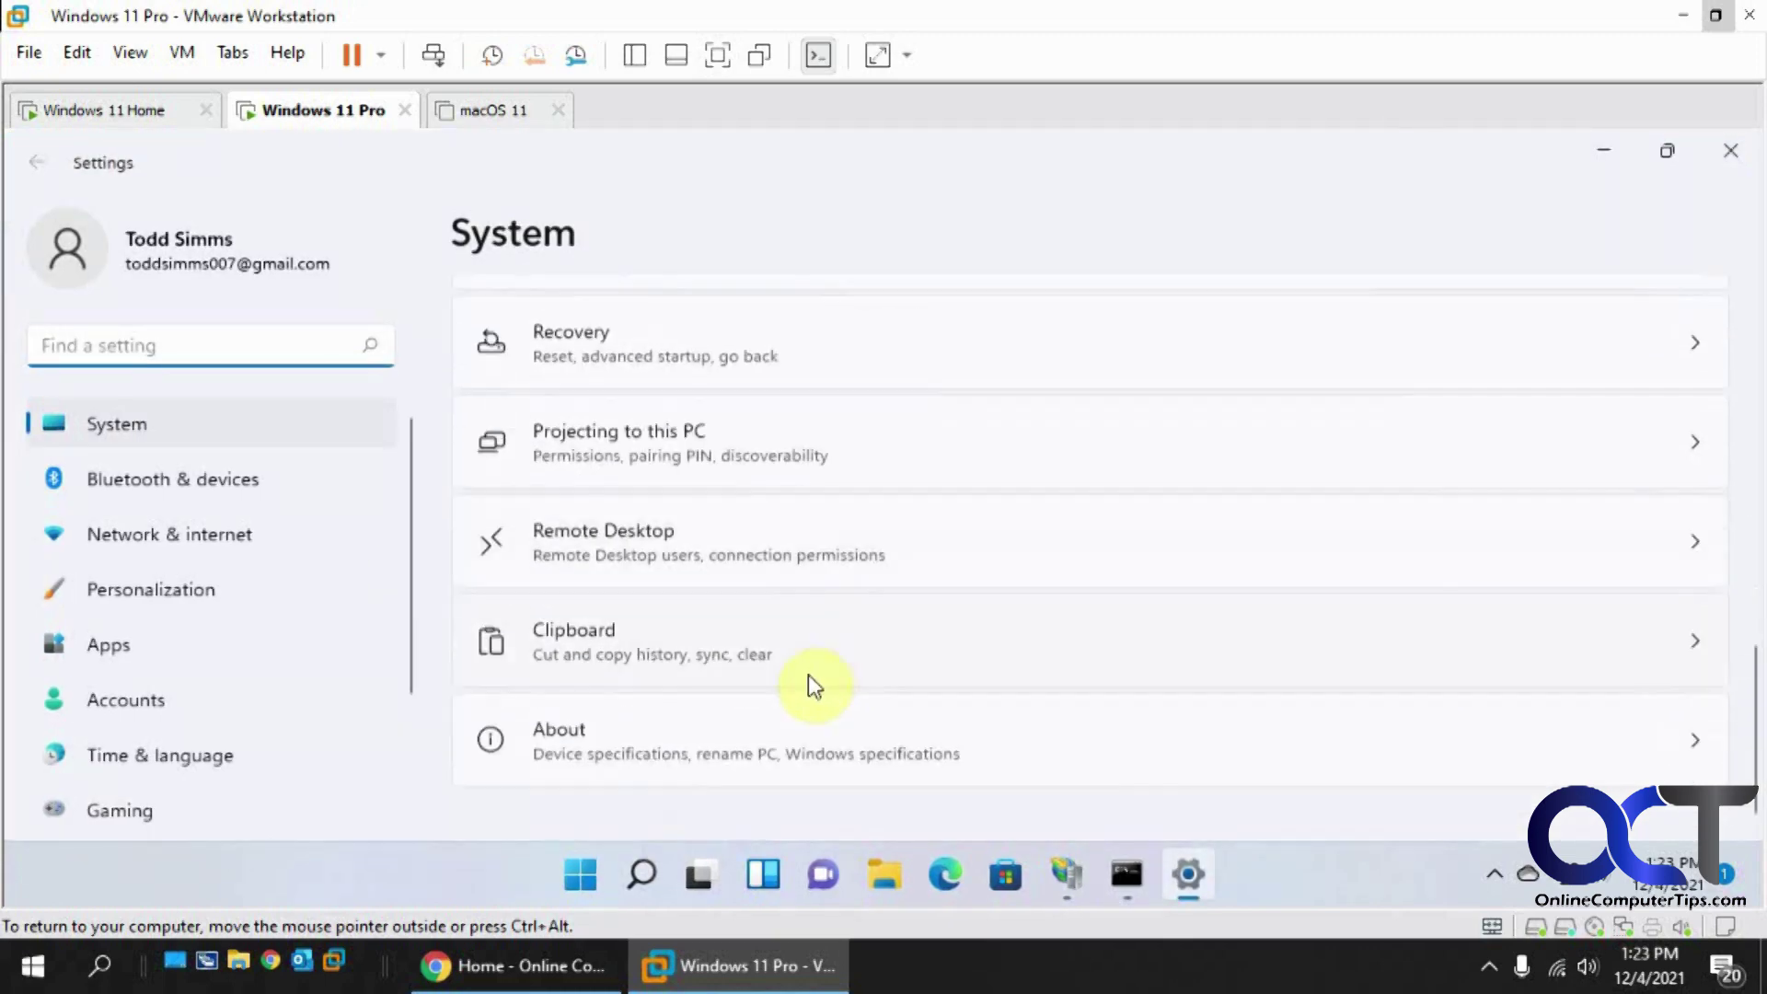
click(736, 730)
drag(789, 505, 692, 505)
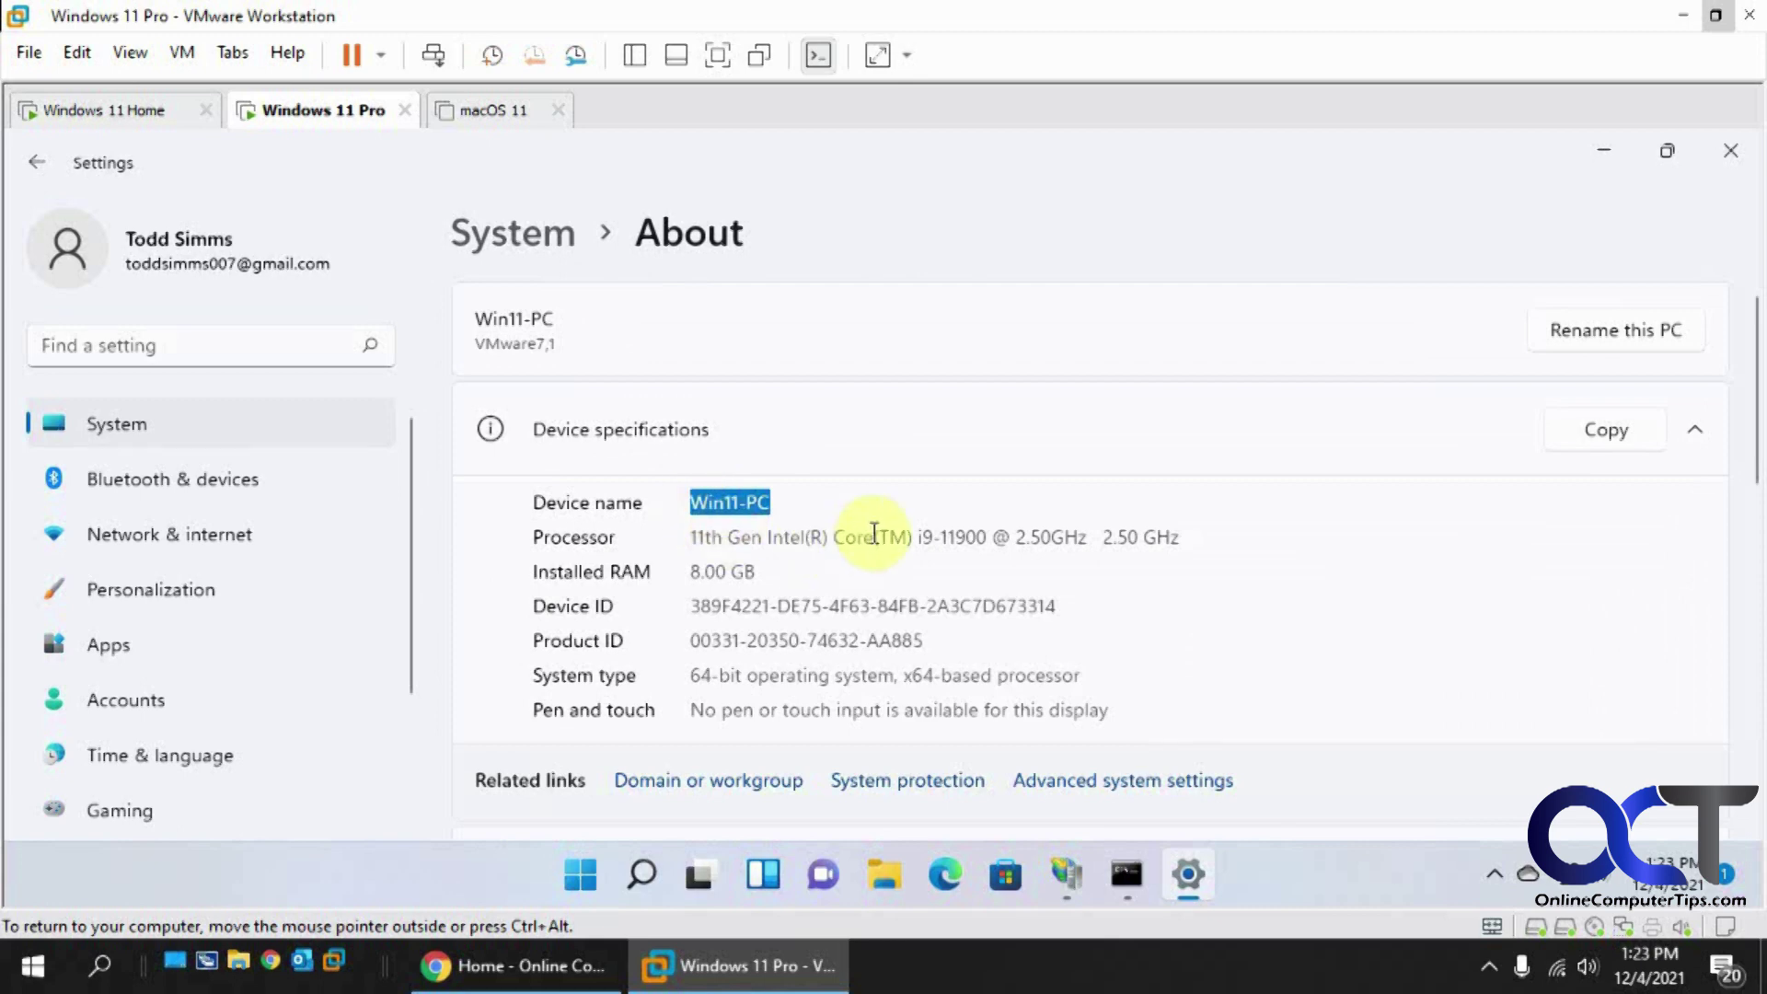
click(146, 112)
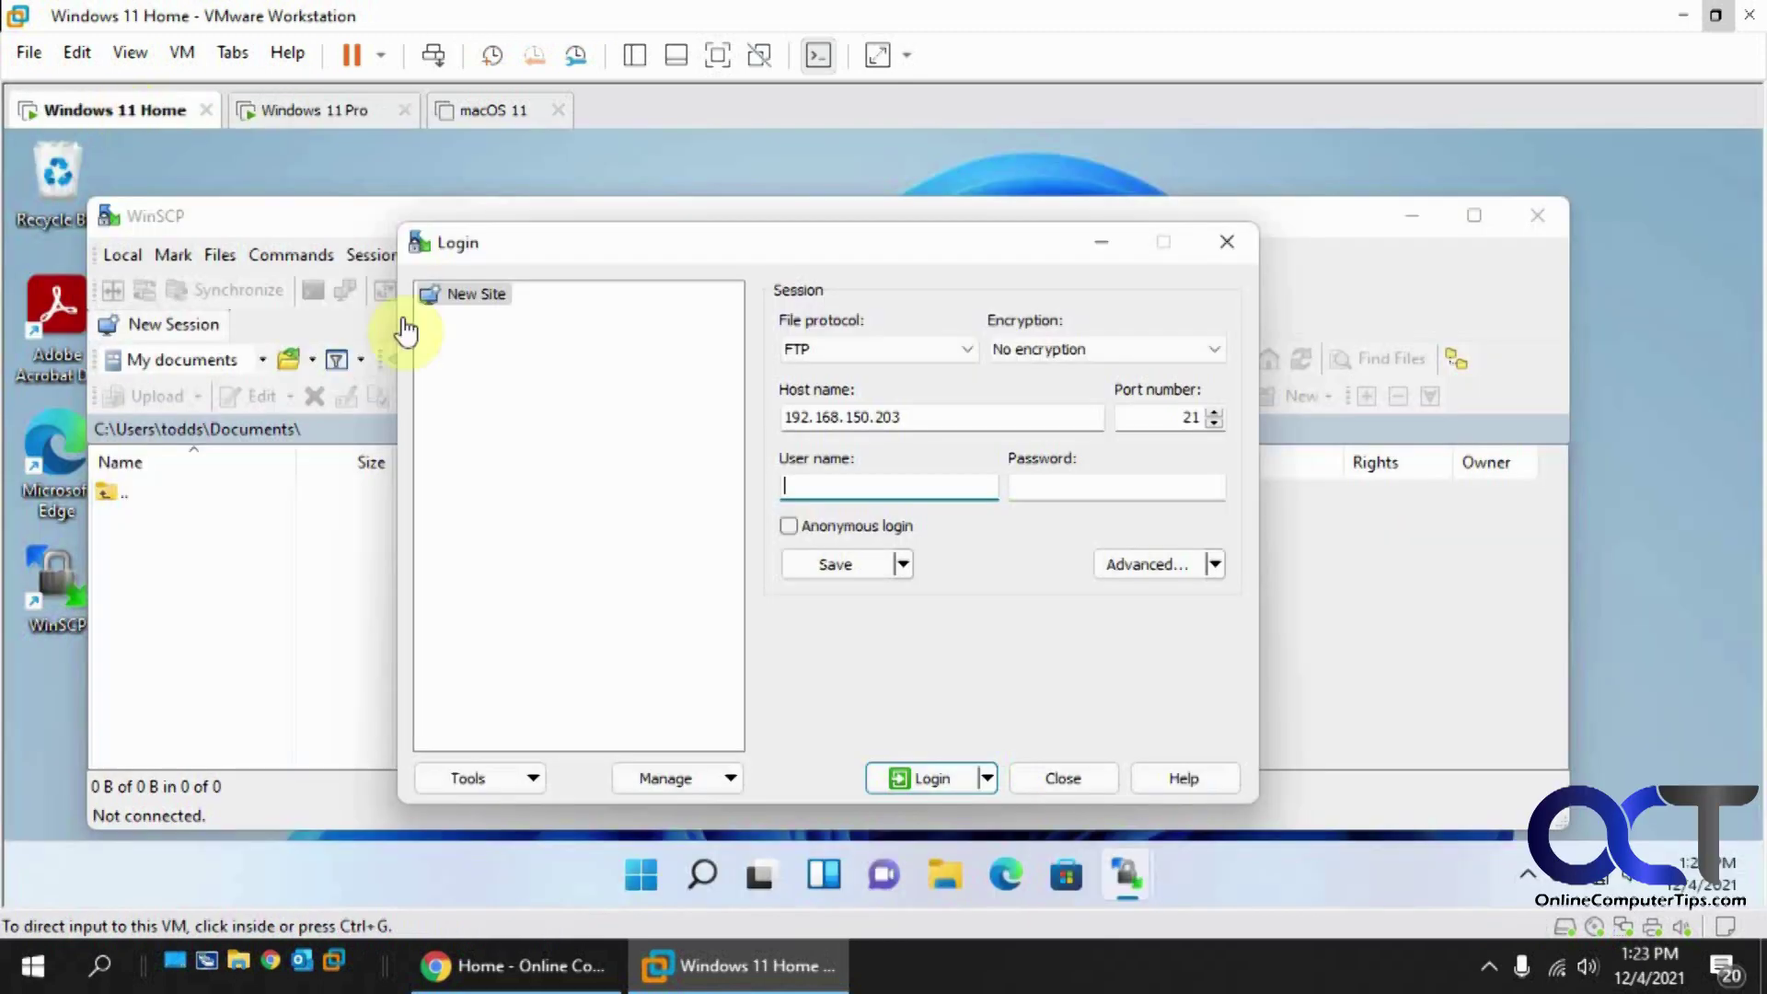
Step: Enter the user name win11-pc\ftp and the ftp account's password in the WinSCP login
click(839, 478)
text(win11-p)
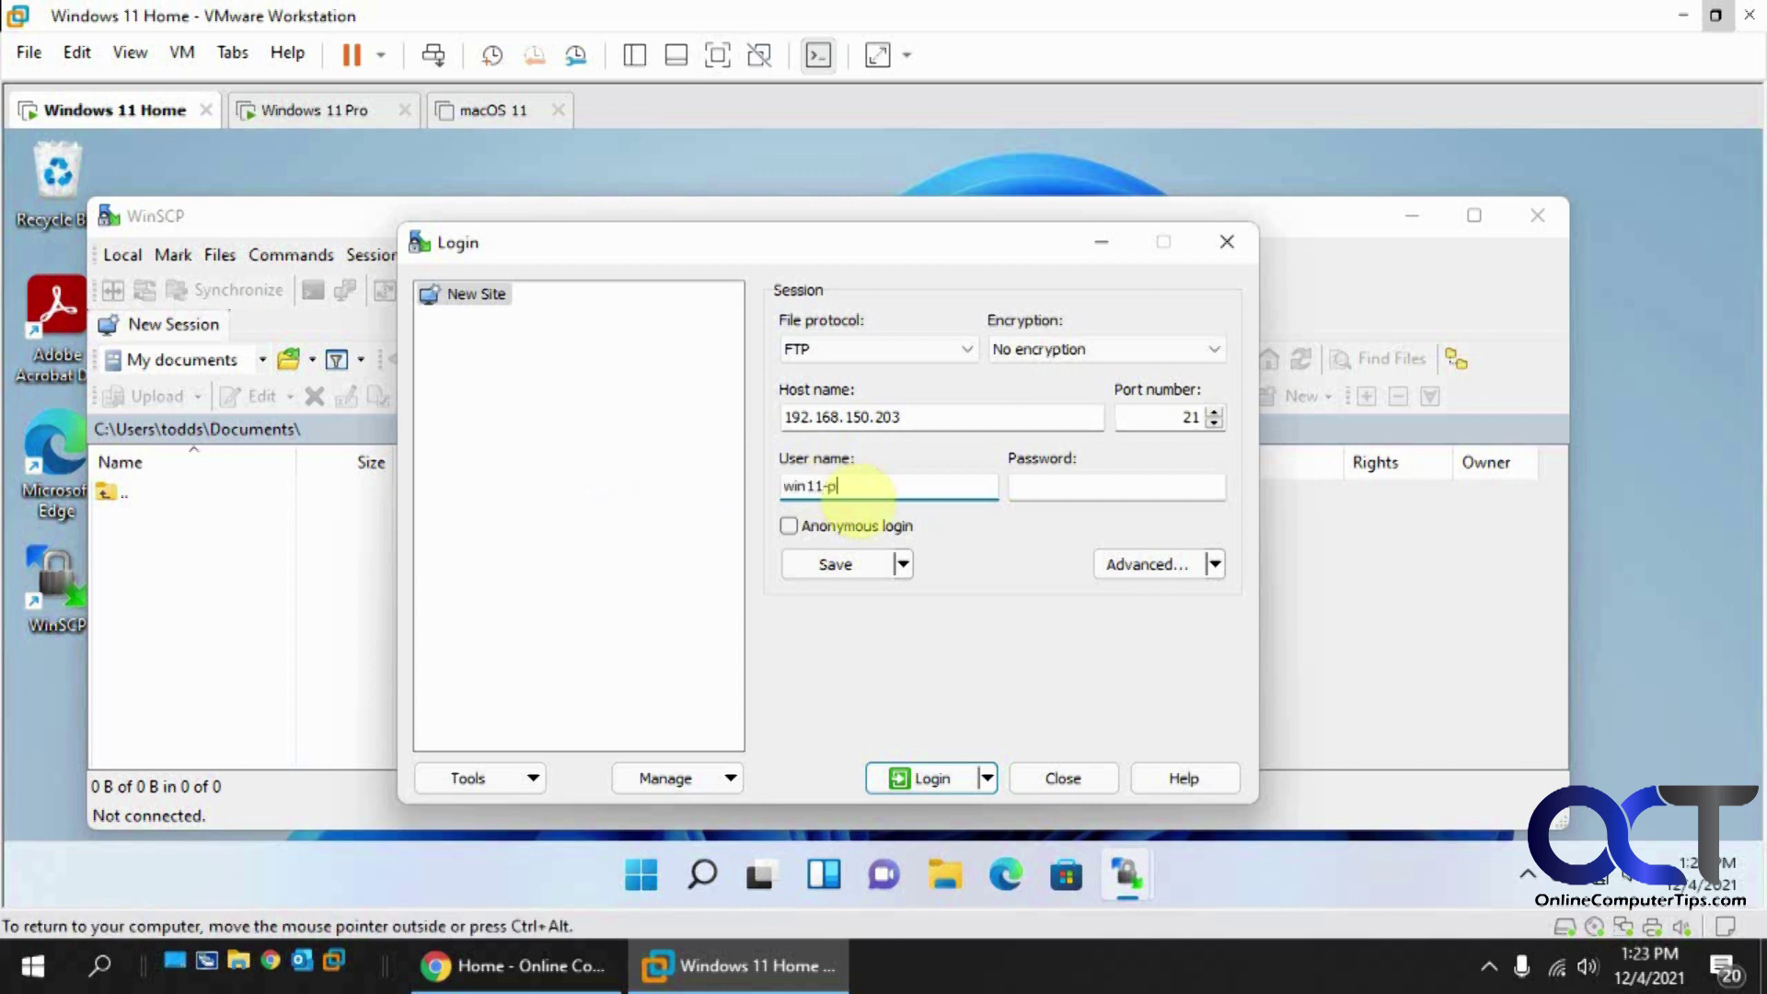
text(c\ftp)
key(Tab)
text(ftp12345)
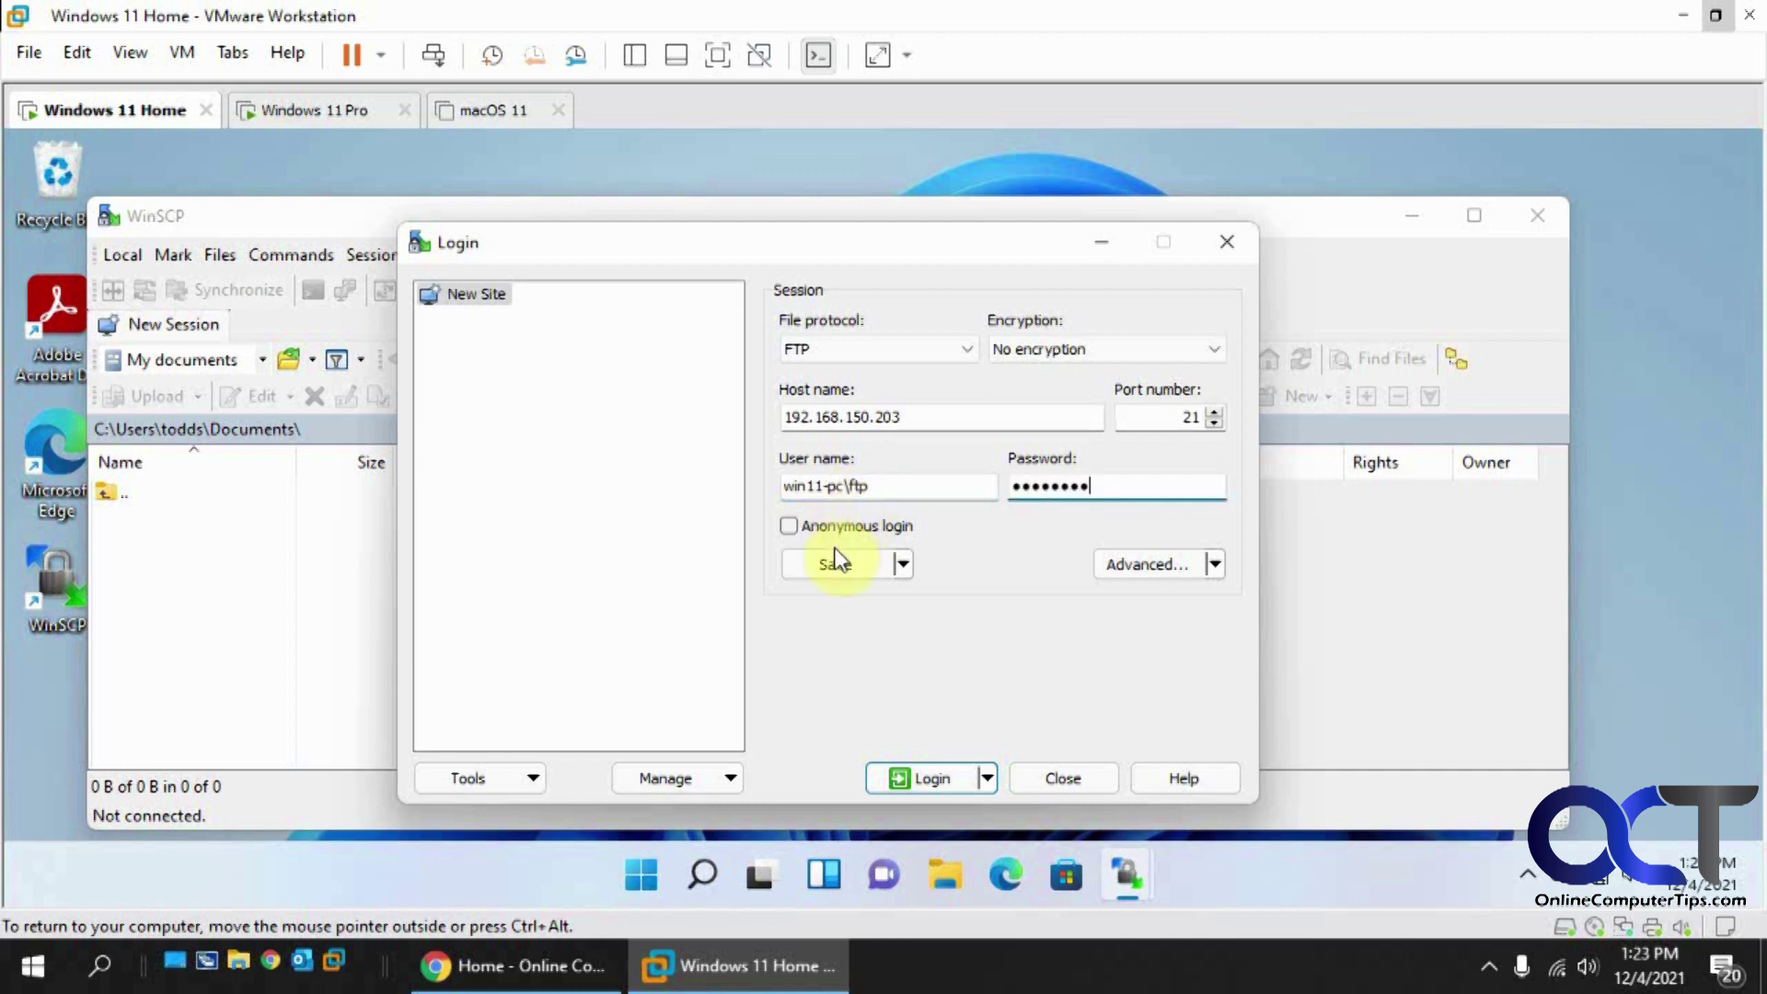
Step: Save the session as a site named 'FTP Site'
click(836, 563)
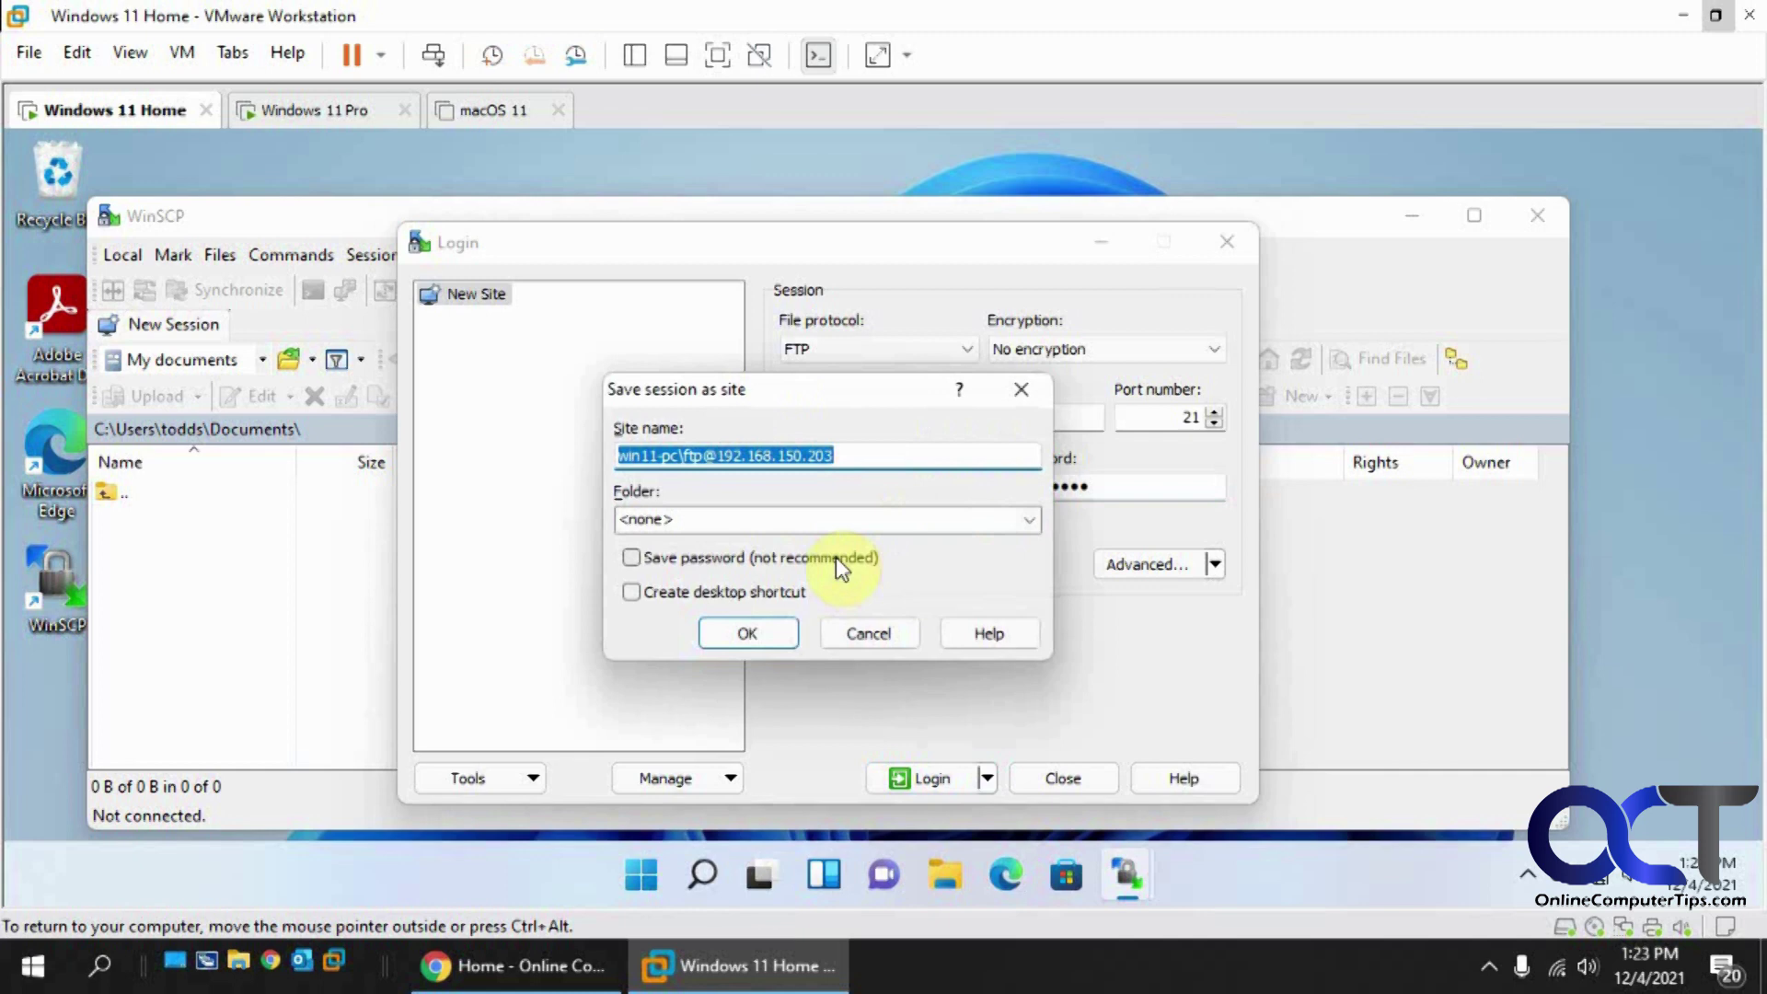
text(FTP Site)
click(747, 633)
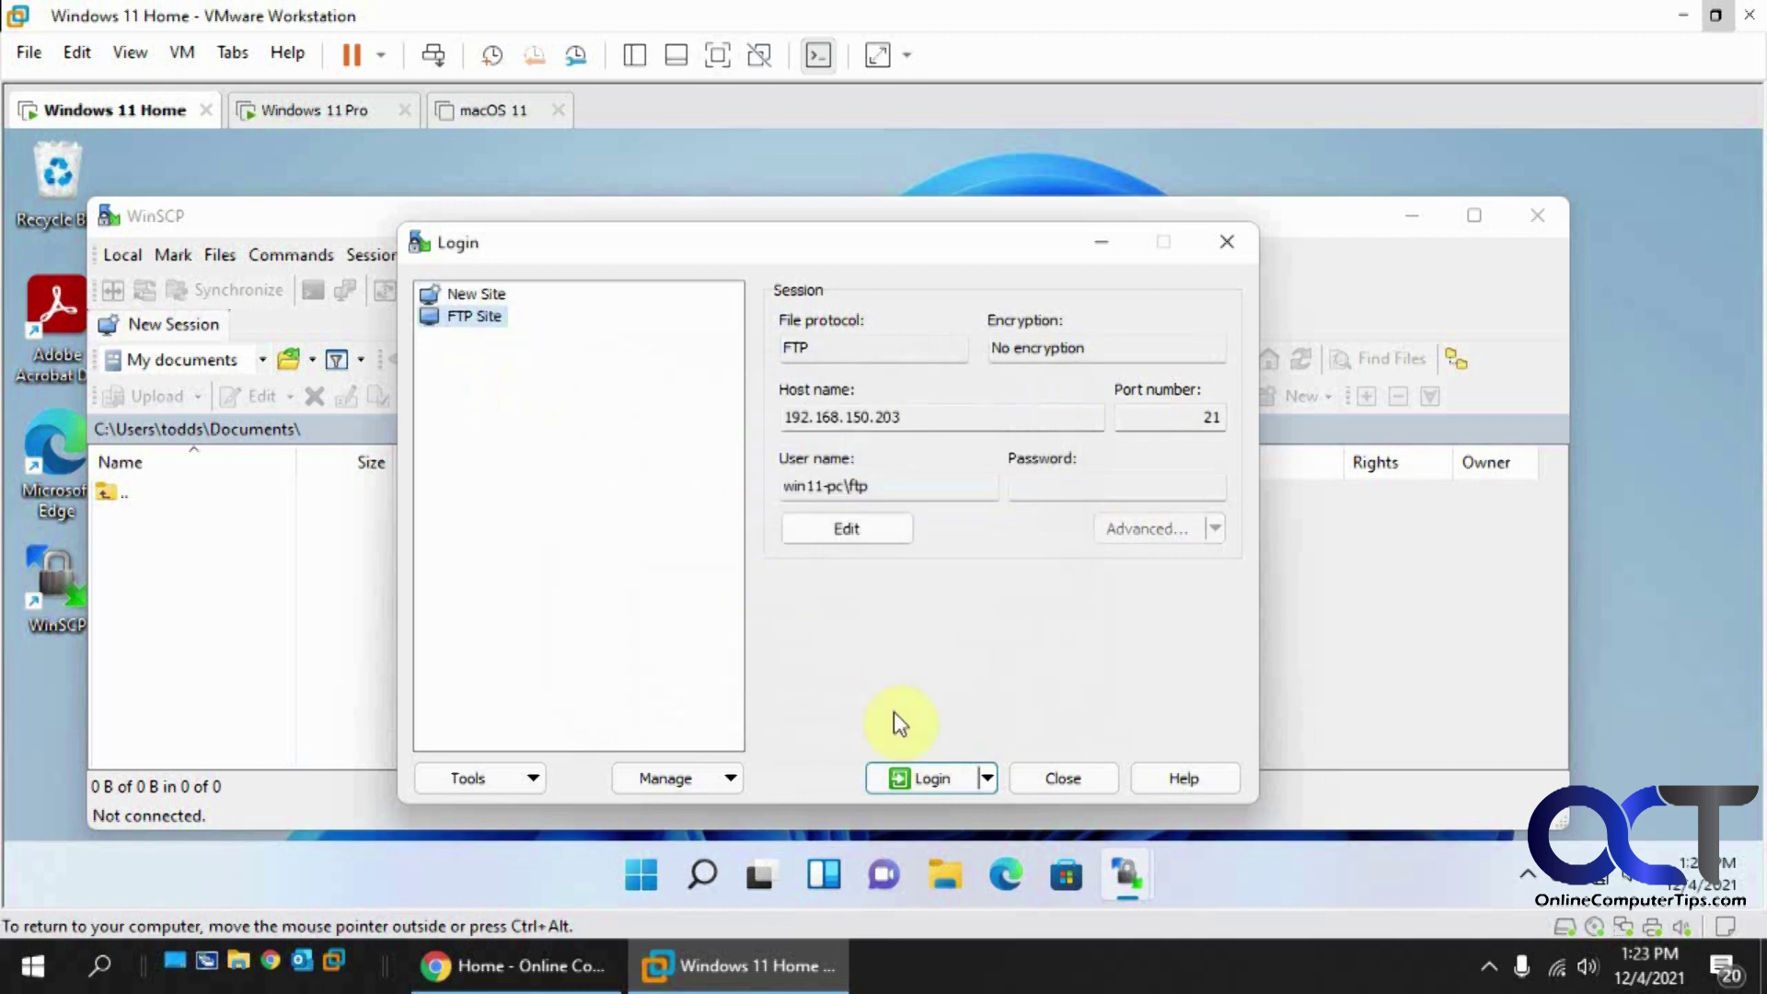
Step: Log in to FTP Site, supplying the ftp account's password
click(911, 779)
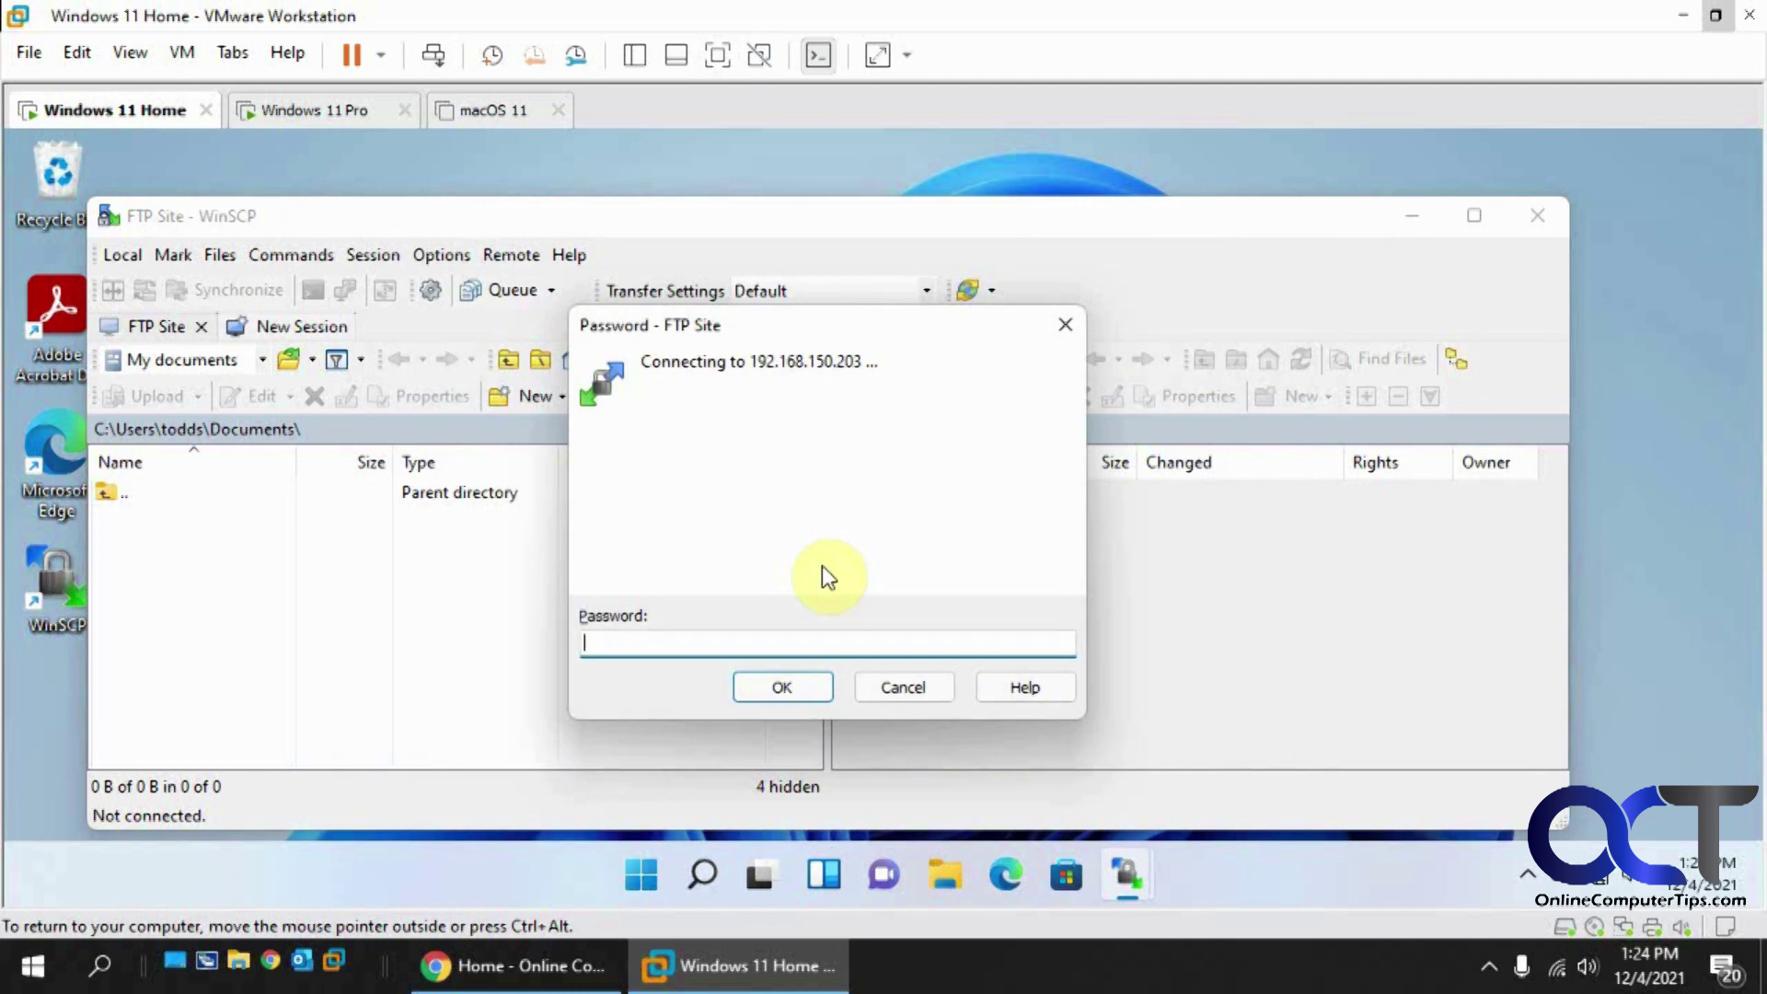
text(*********)
click(771, 686)
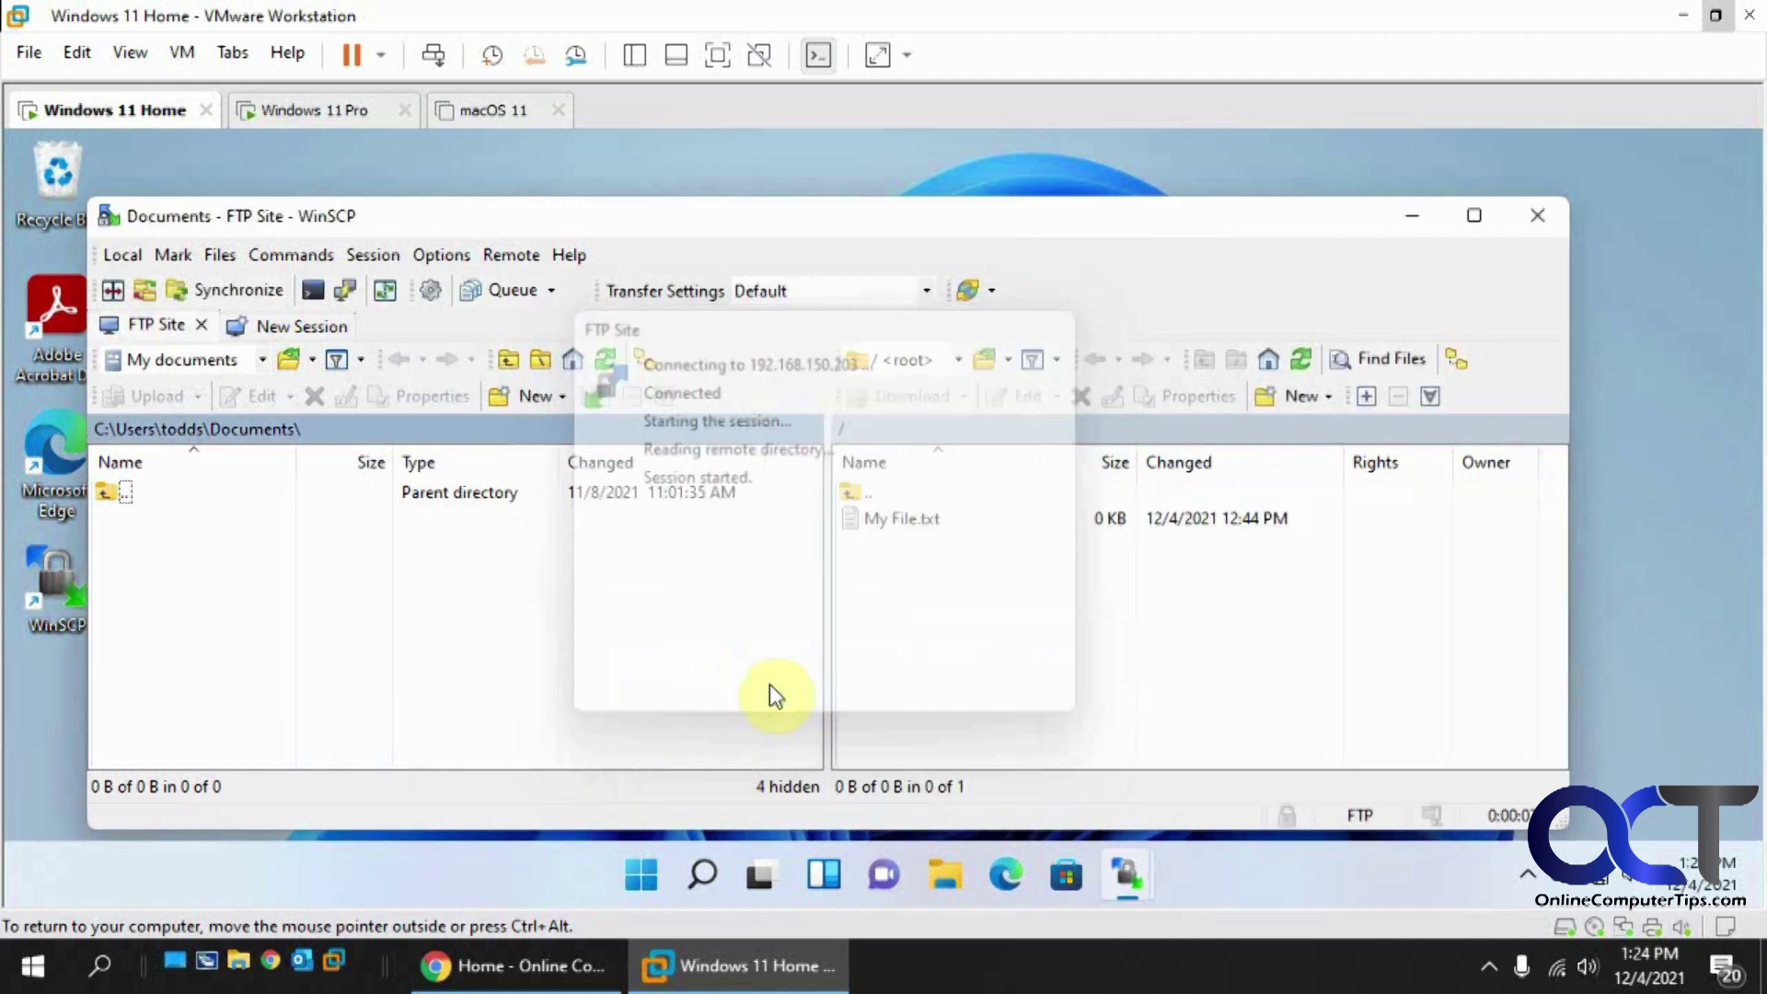
Step: Download My File.txt into the local Documents folder and dismiss the transfer notification
click(891, 521)
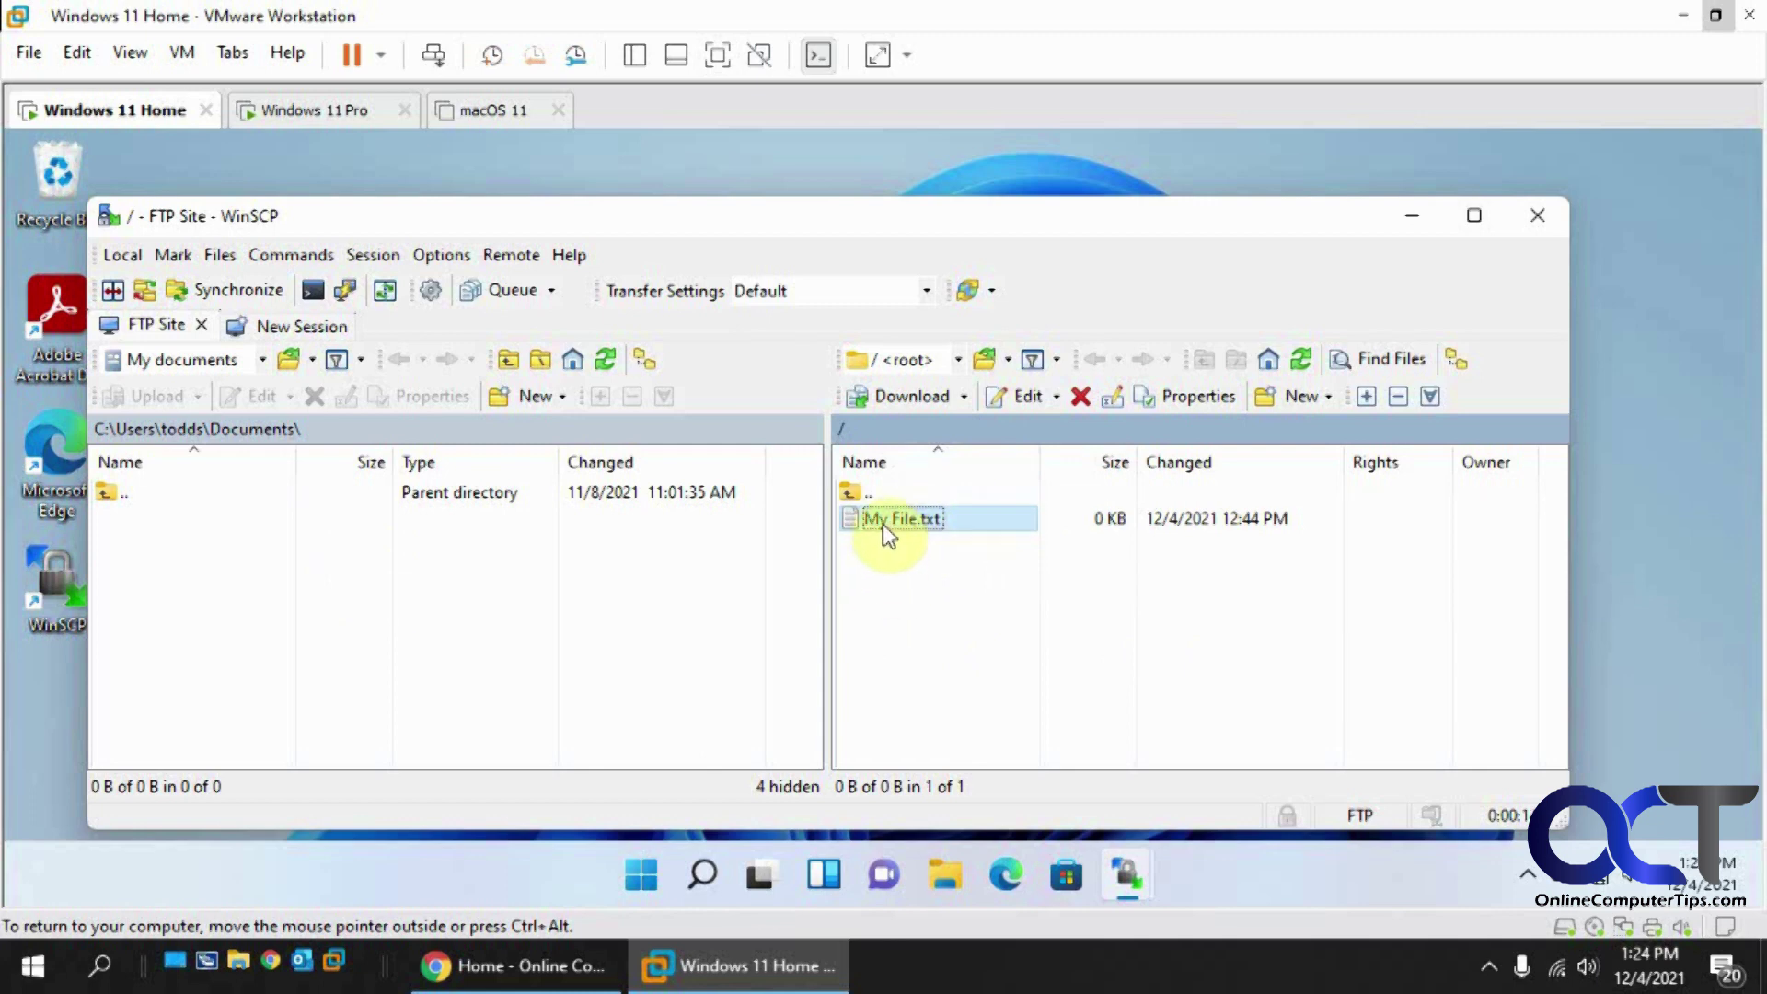
drag(892, 532, 620, 577)
click(856, 605)
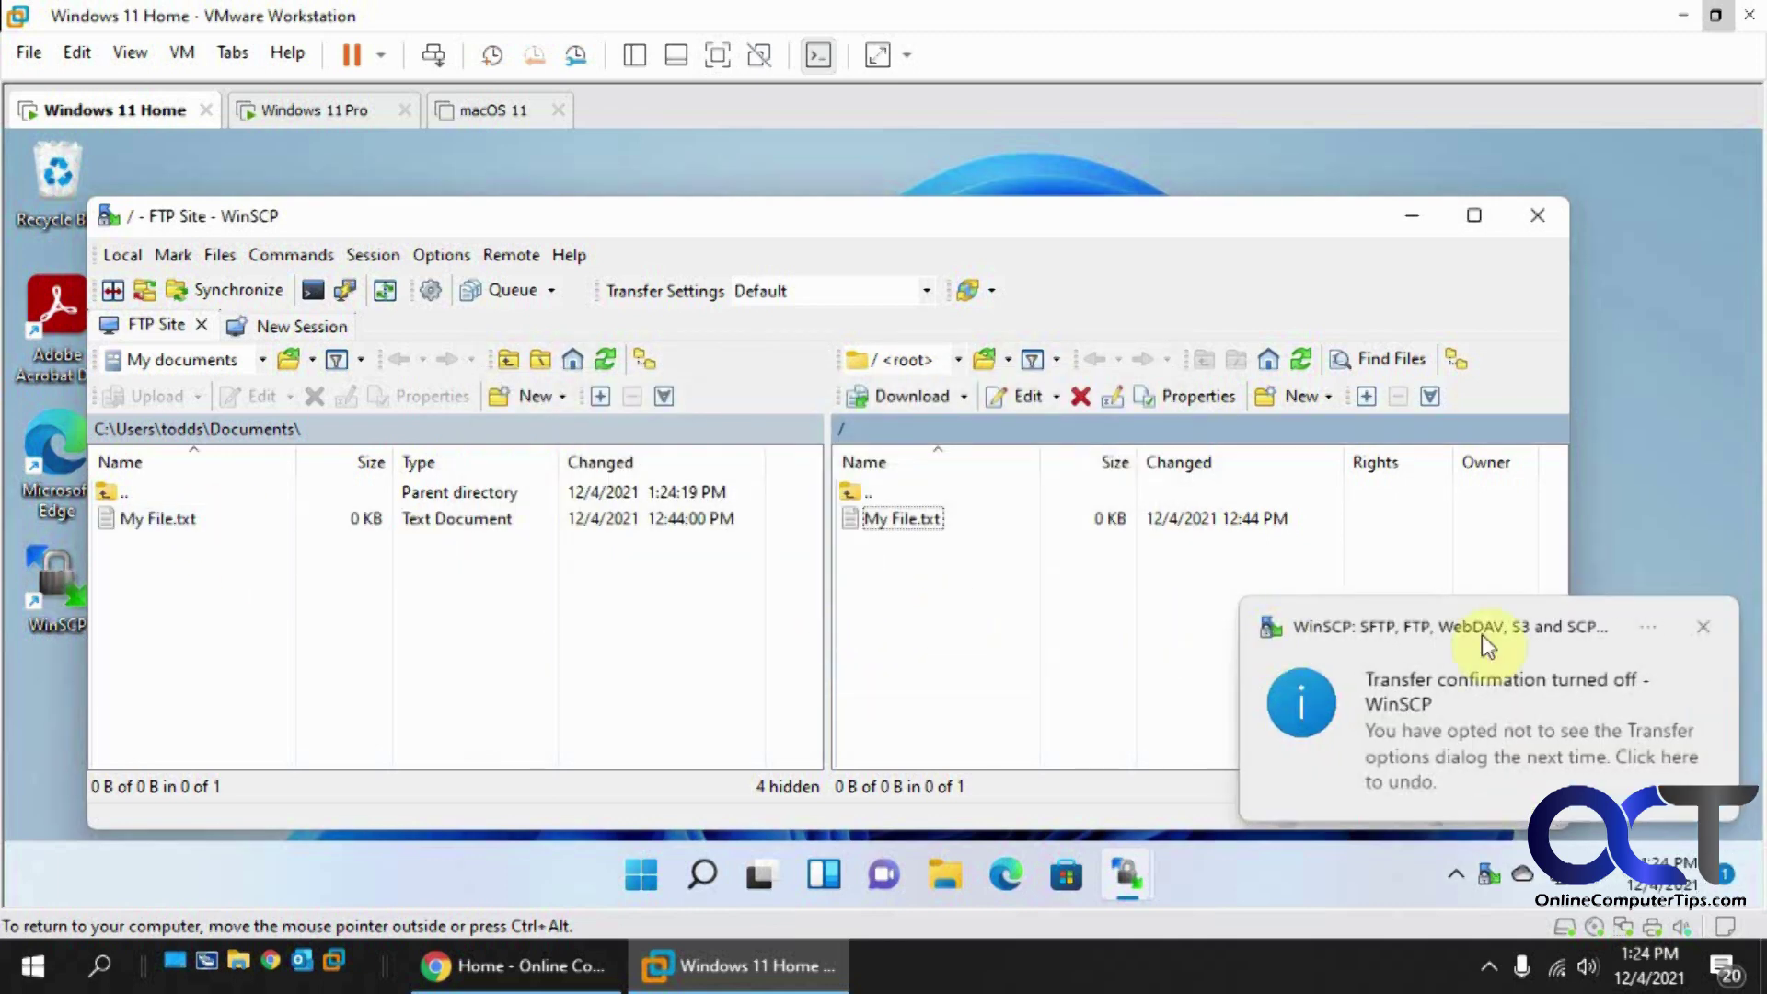
click(1703, 626)
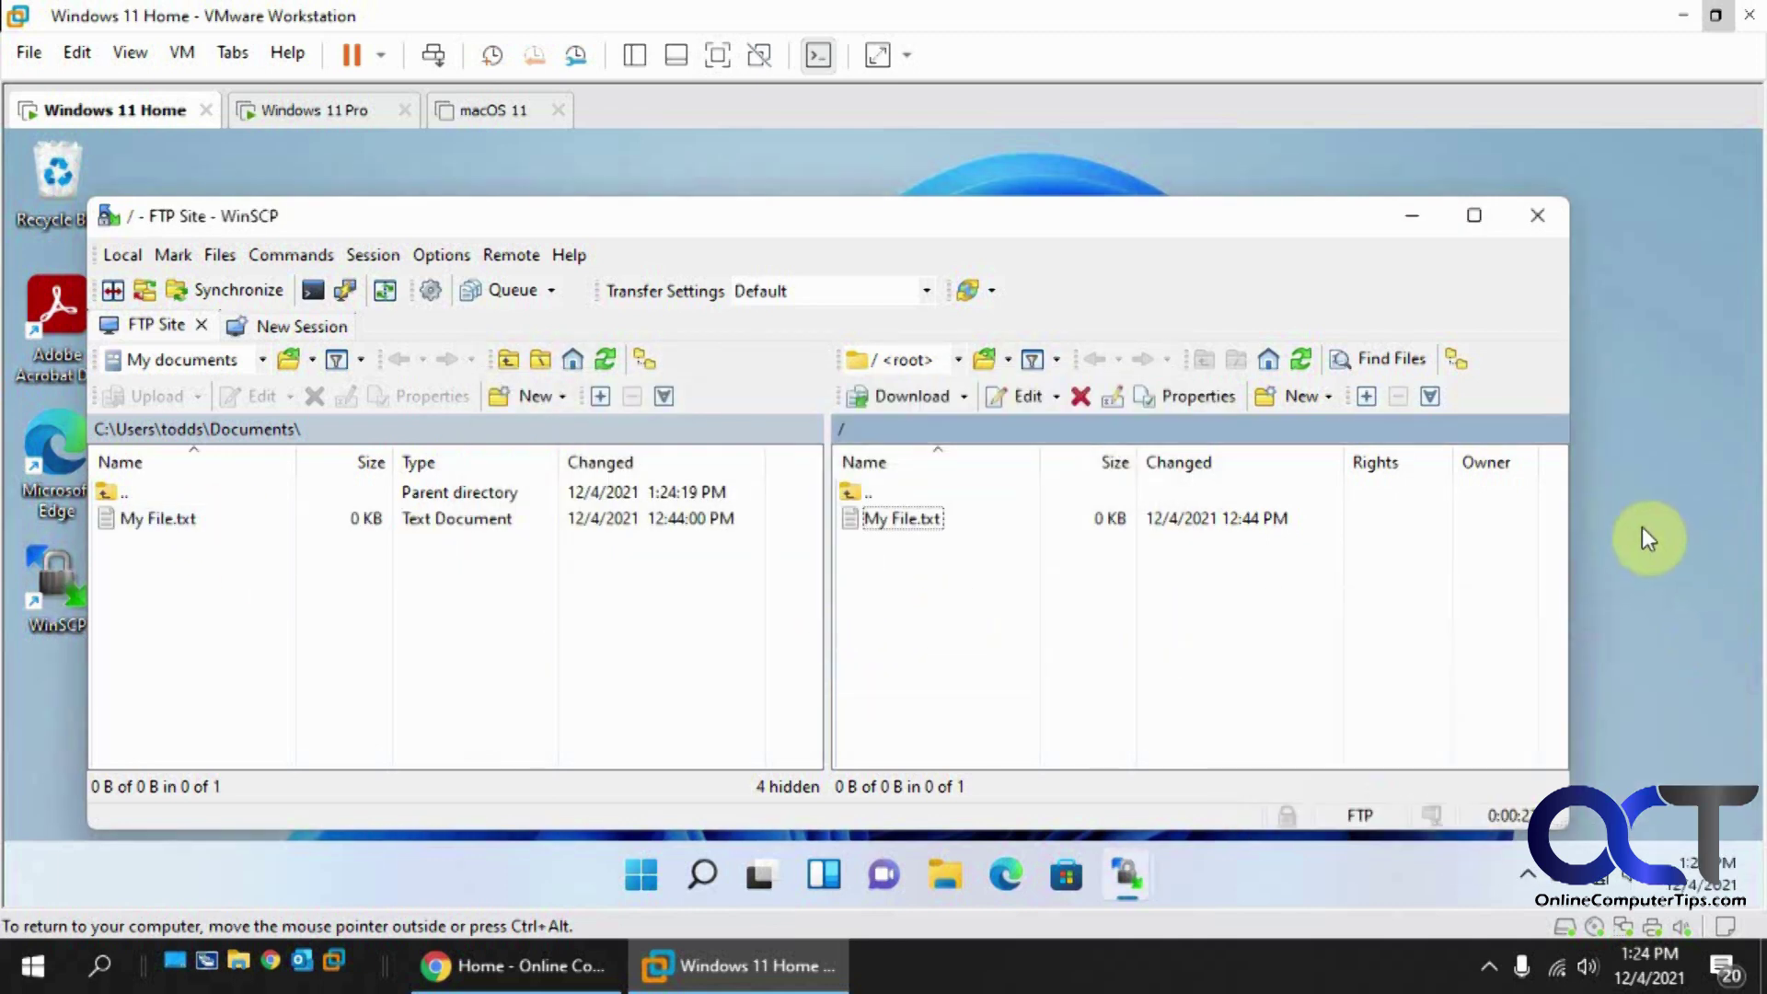
click(326, 111)
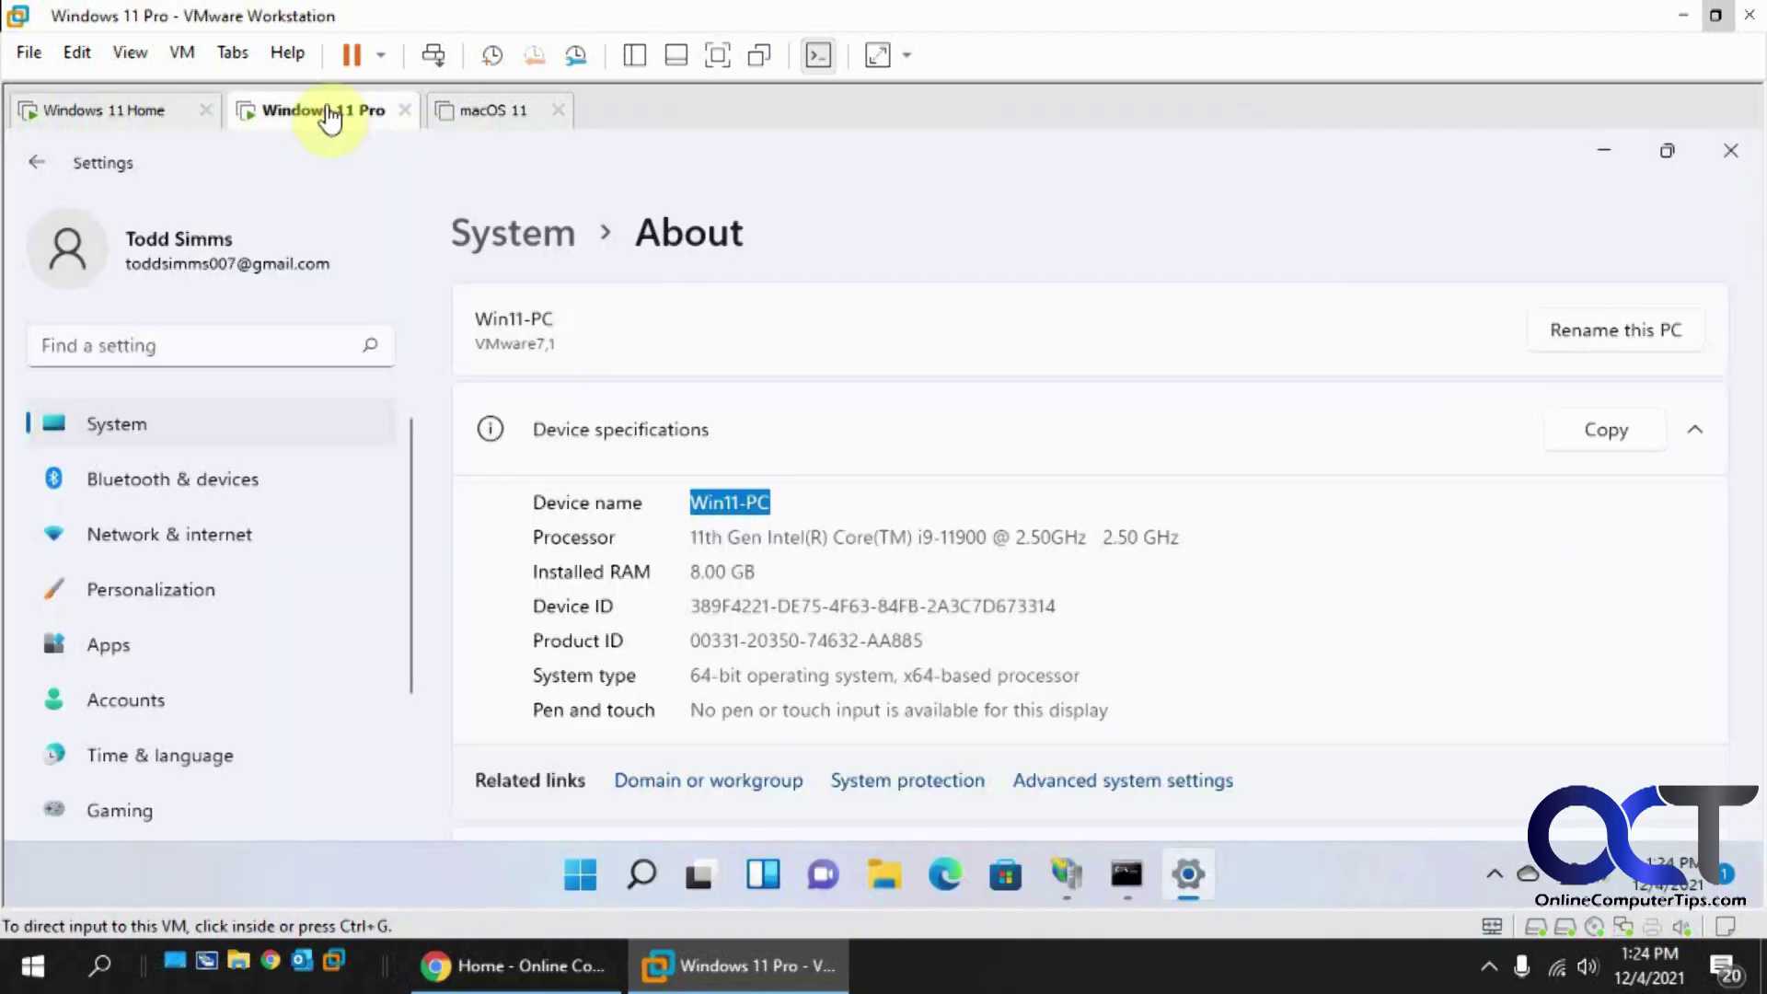
click(1605, 151)
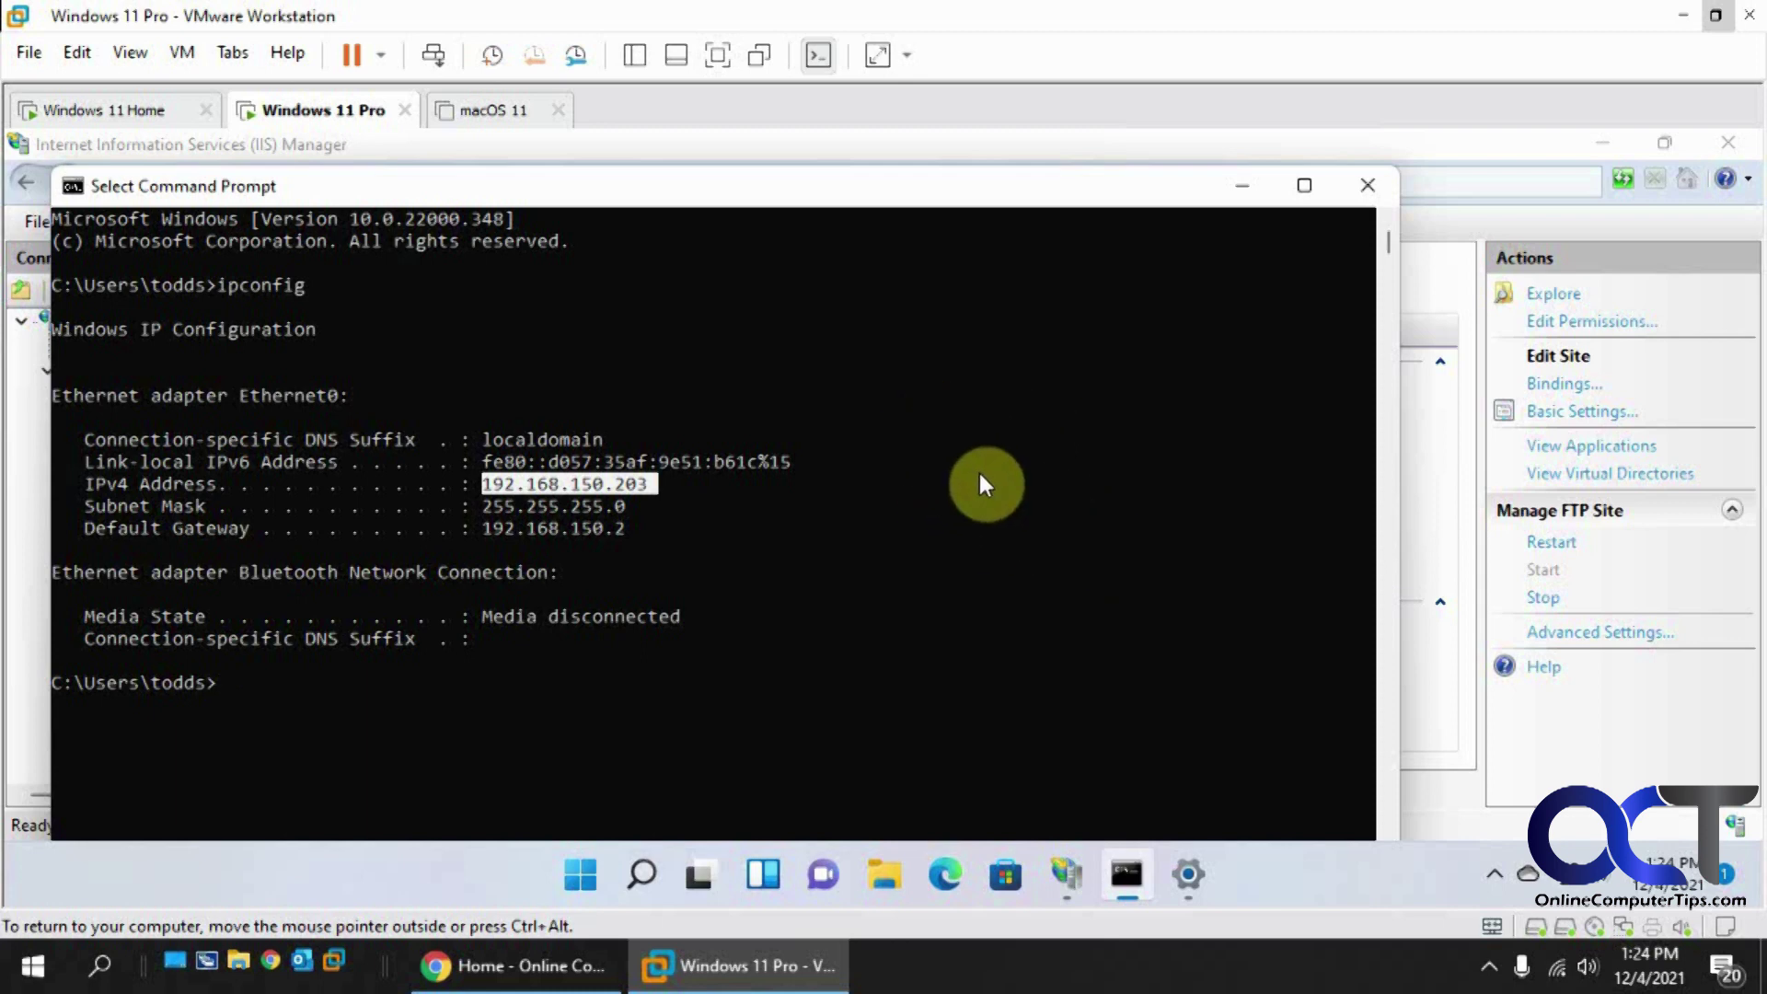
click(147, 120)
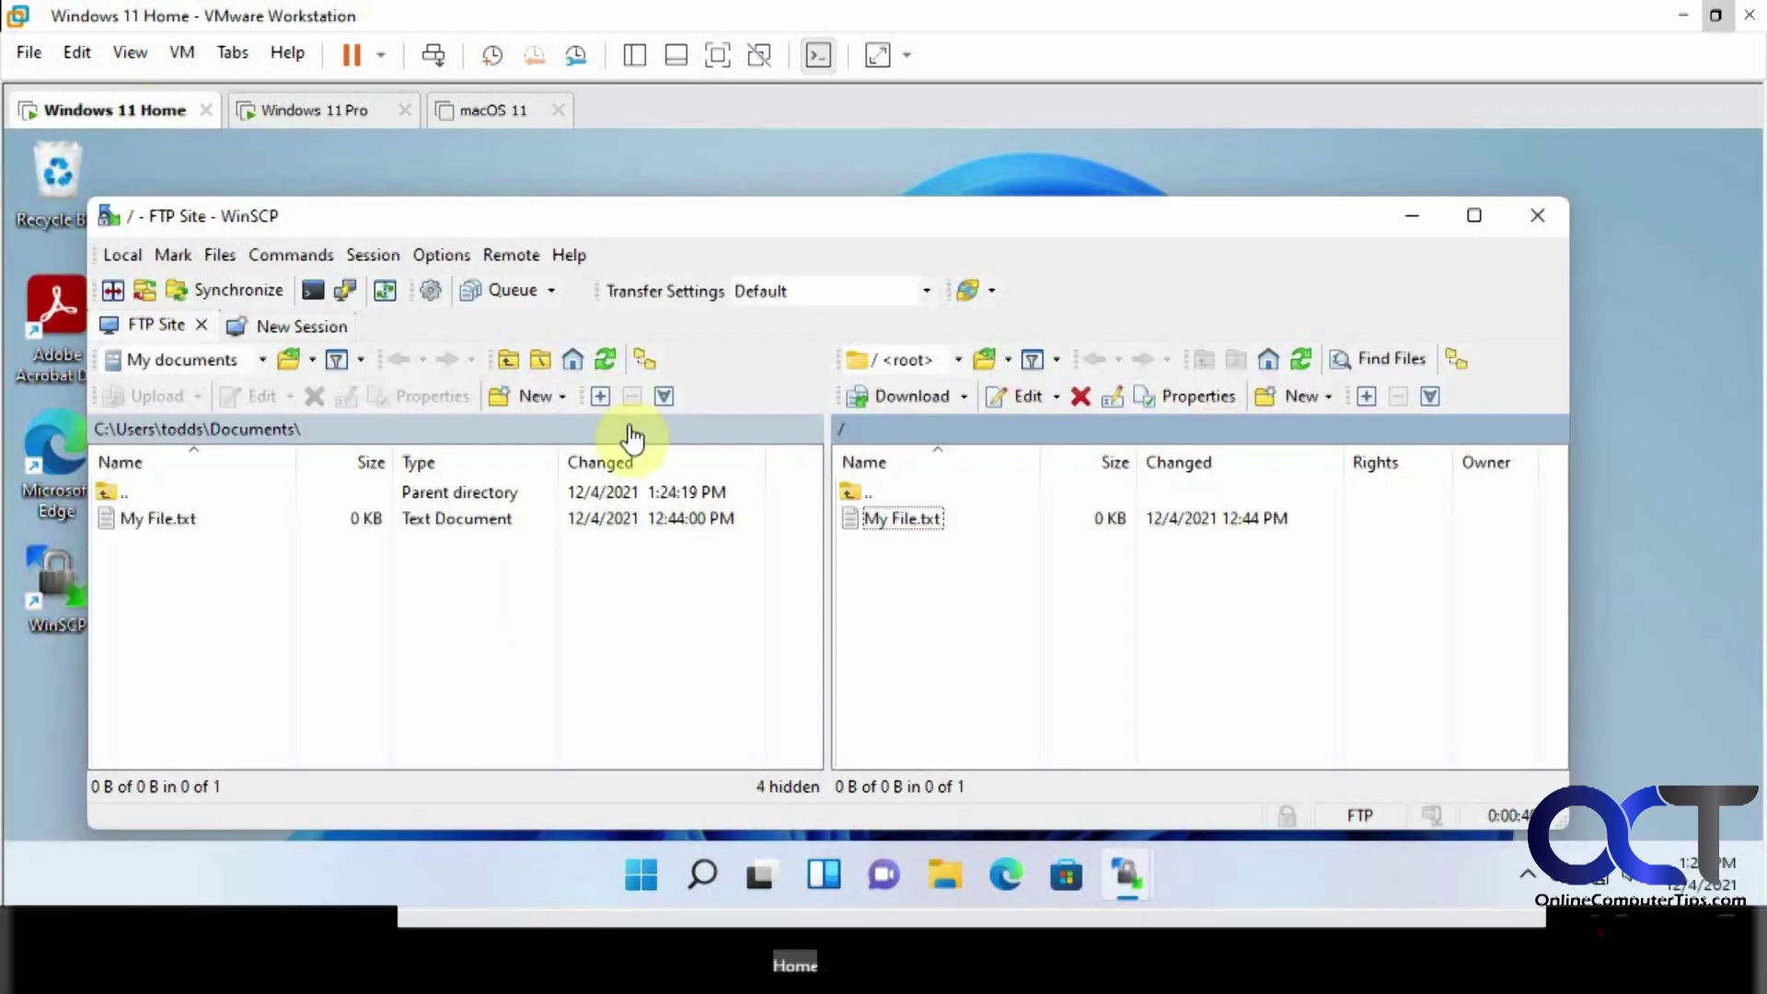